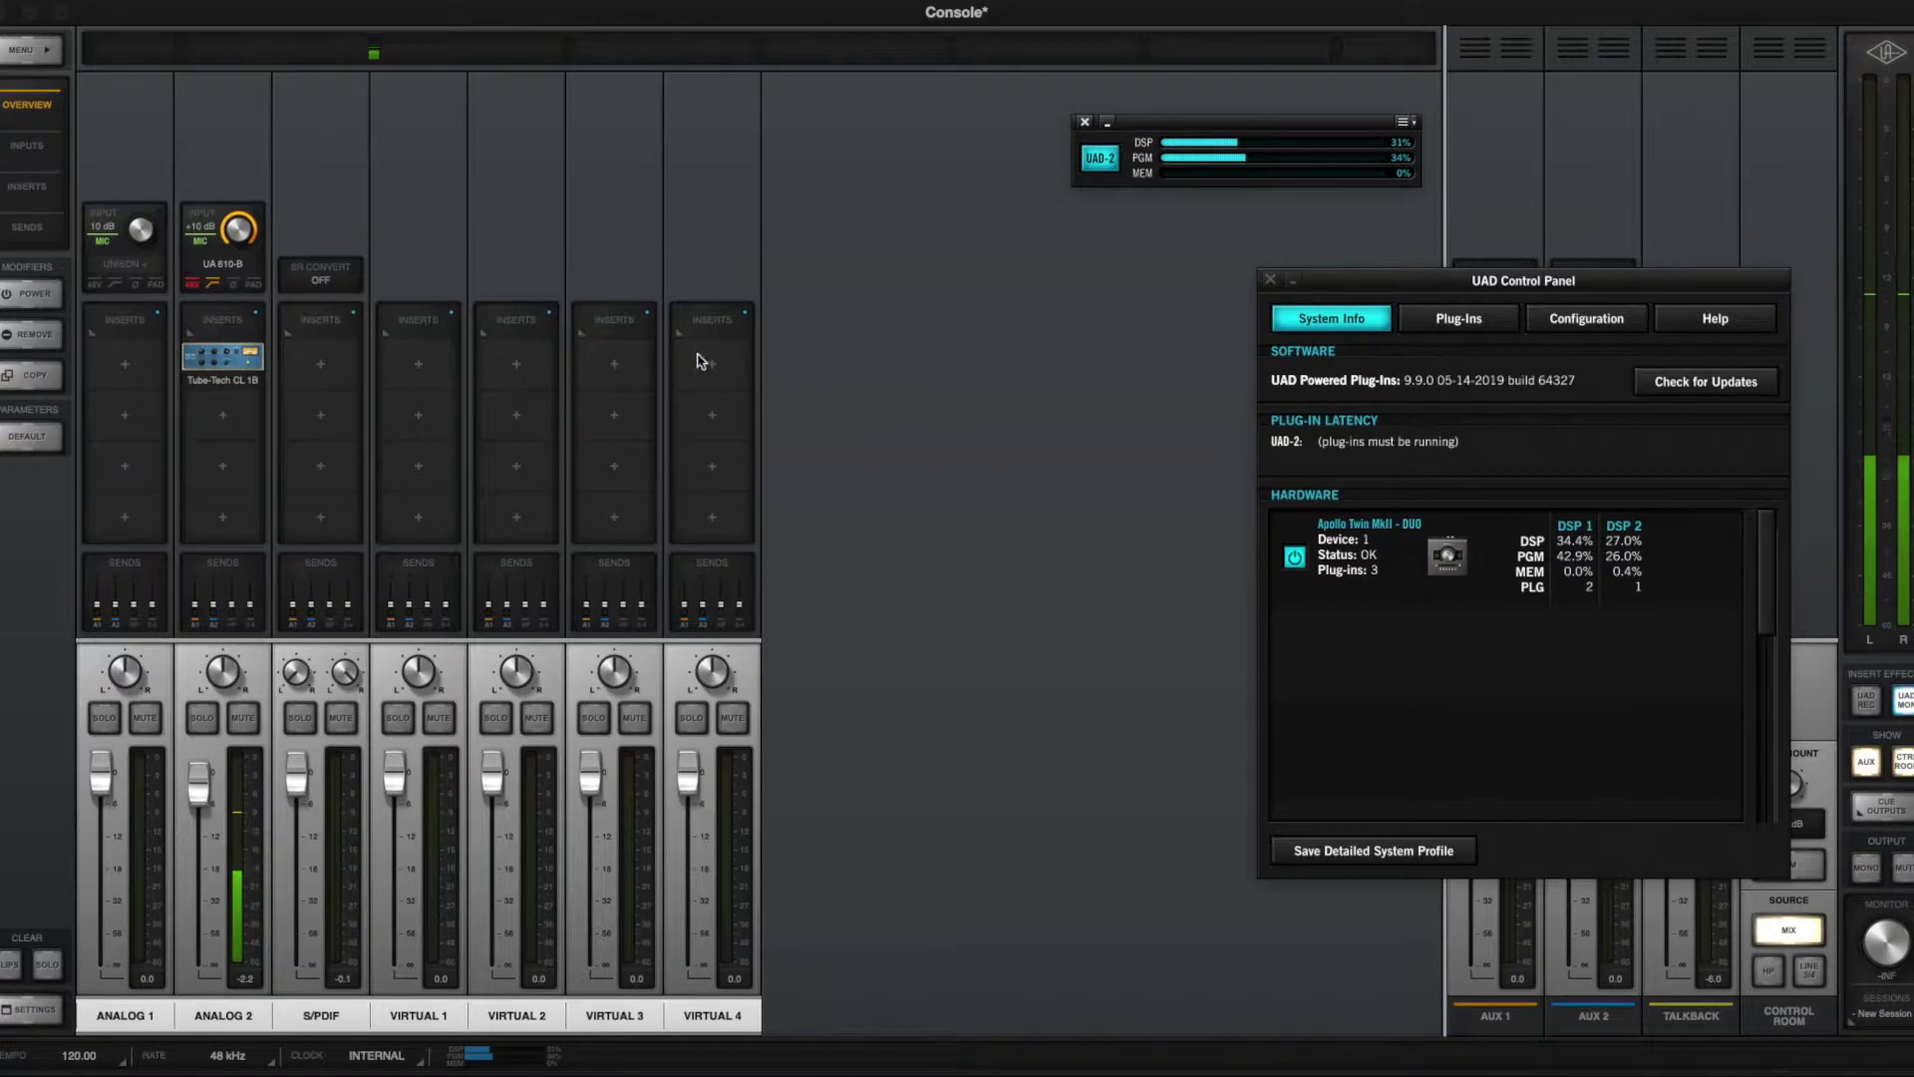
Step: Move the UAD Control Panel window up and to the left
left_click_drag(1580, 289, 1252, 236)
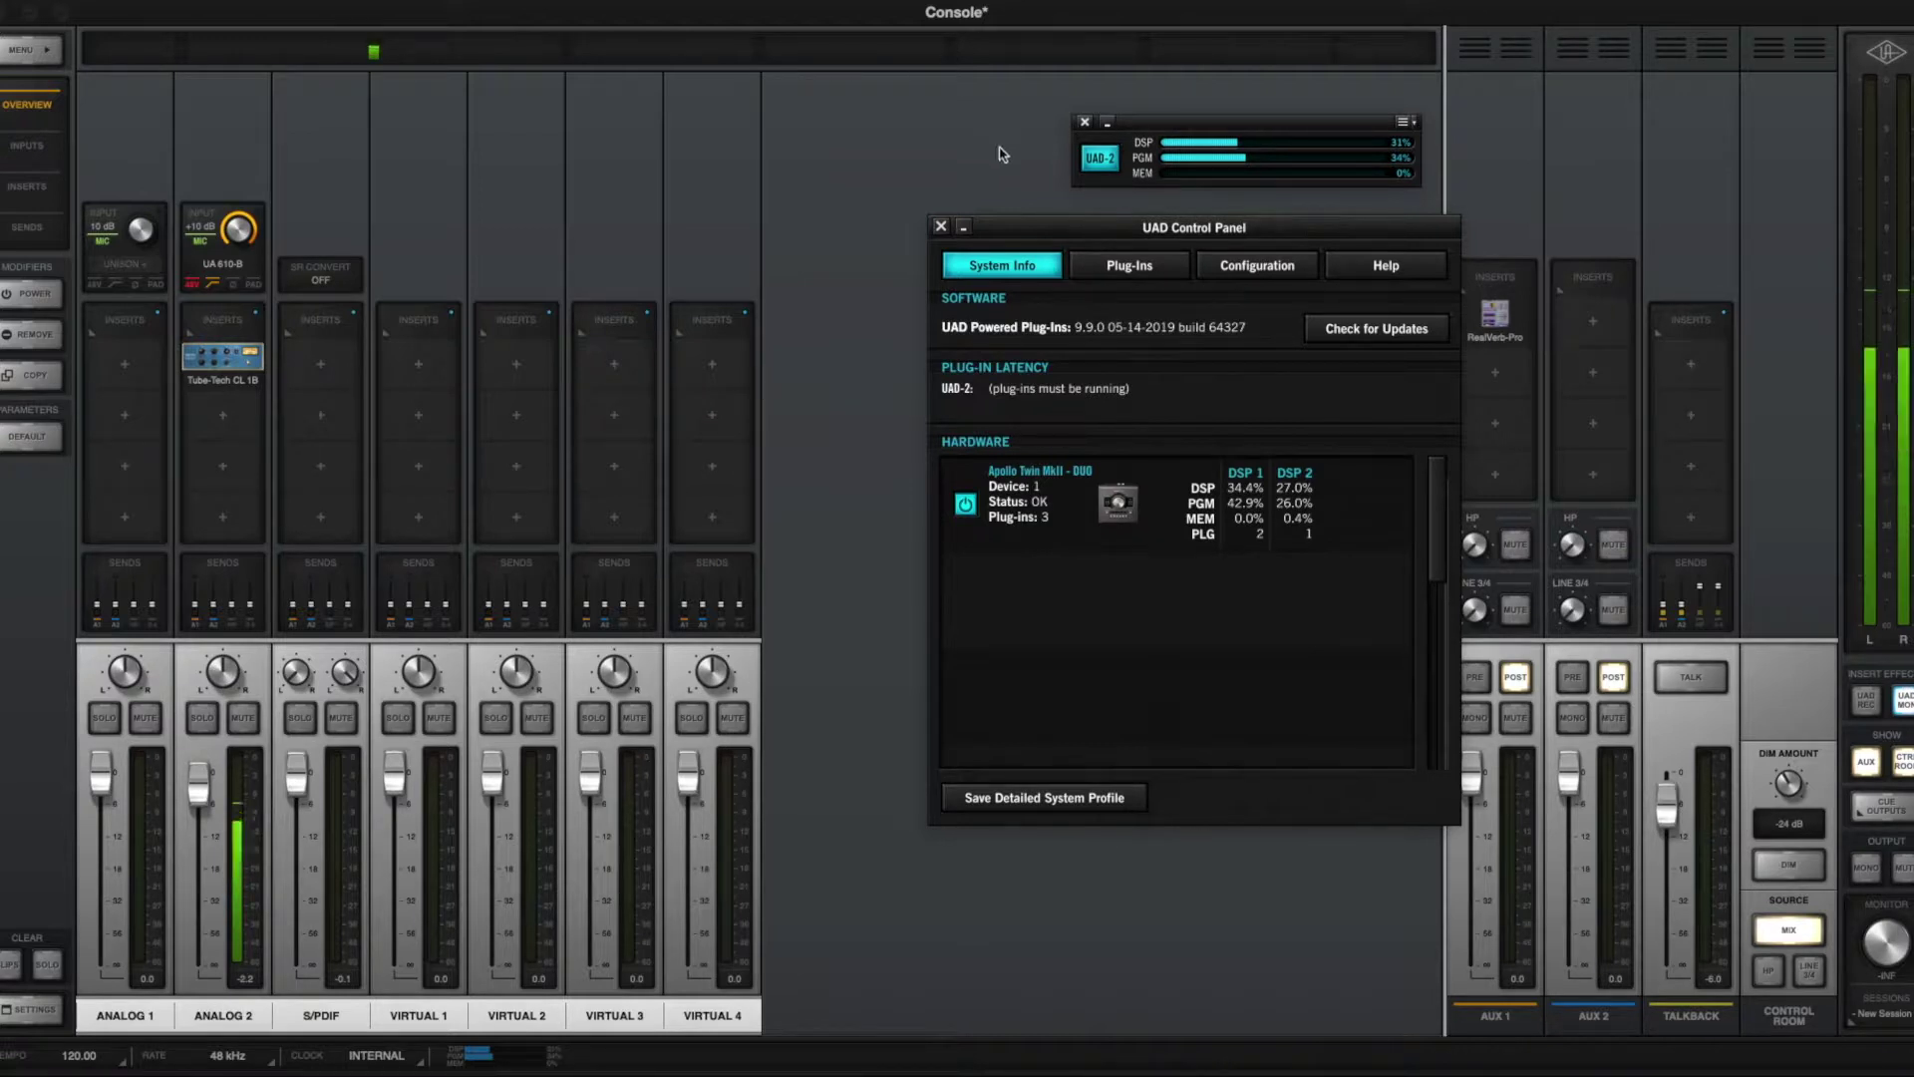
Step: Shift the DSP meter left, reopen the Control Panel and confirm plug-ins 9.9.0 are up to date
left_click(1100, 157)
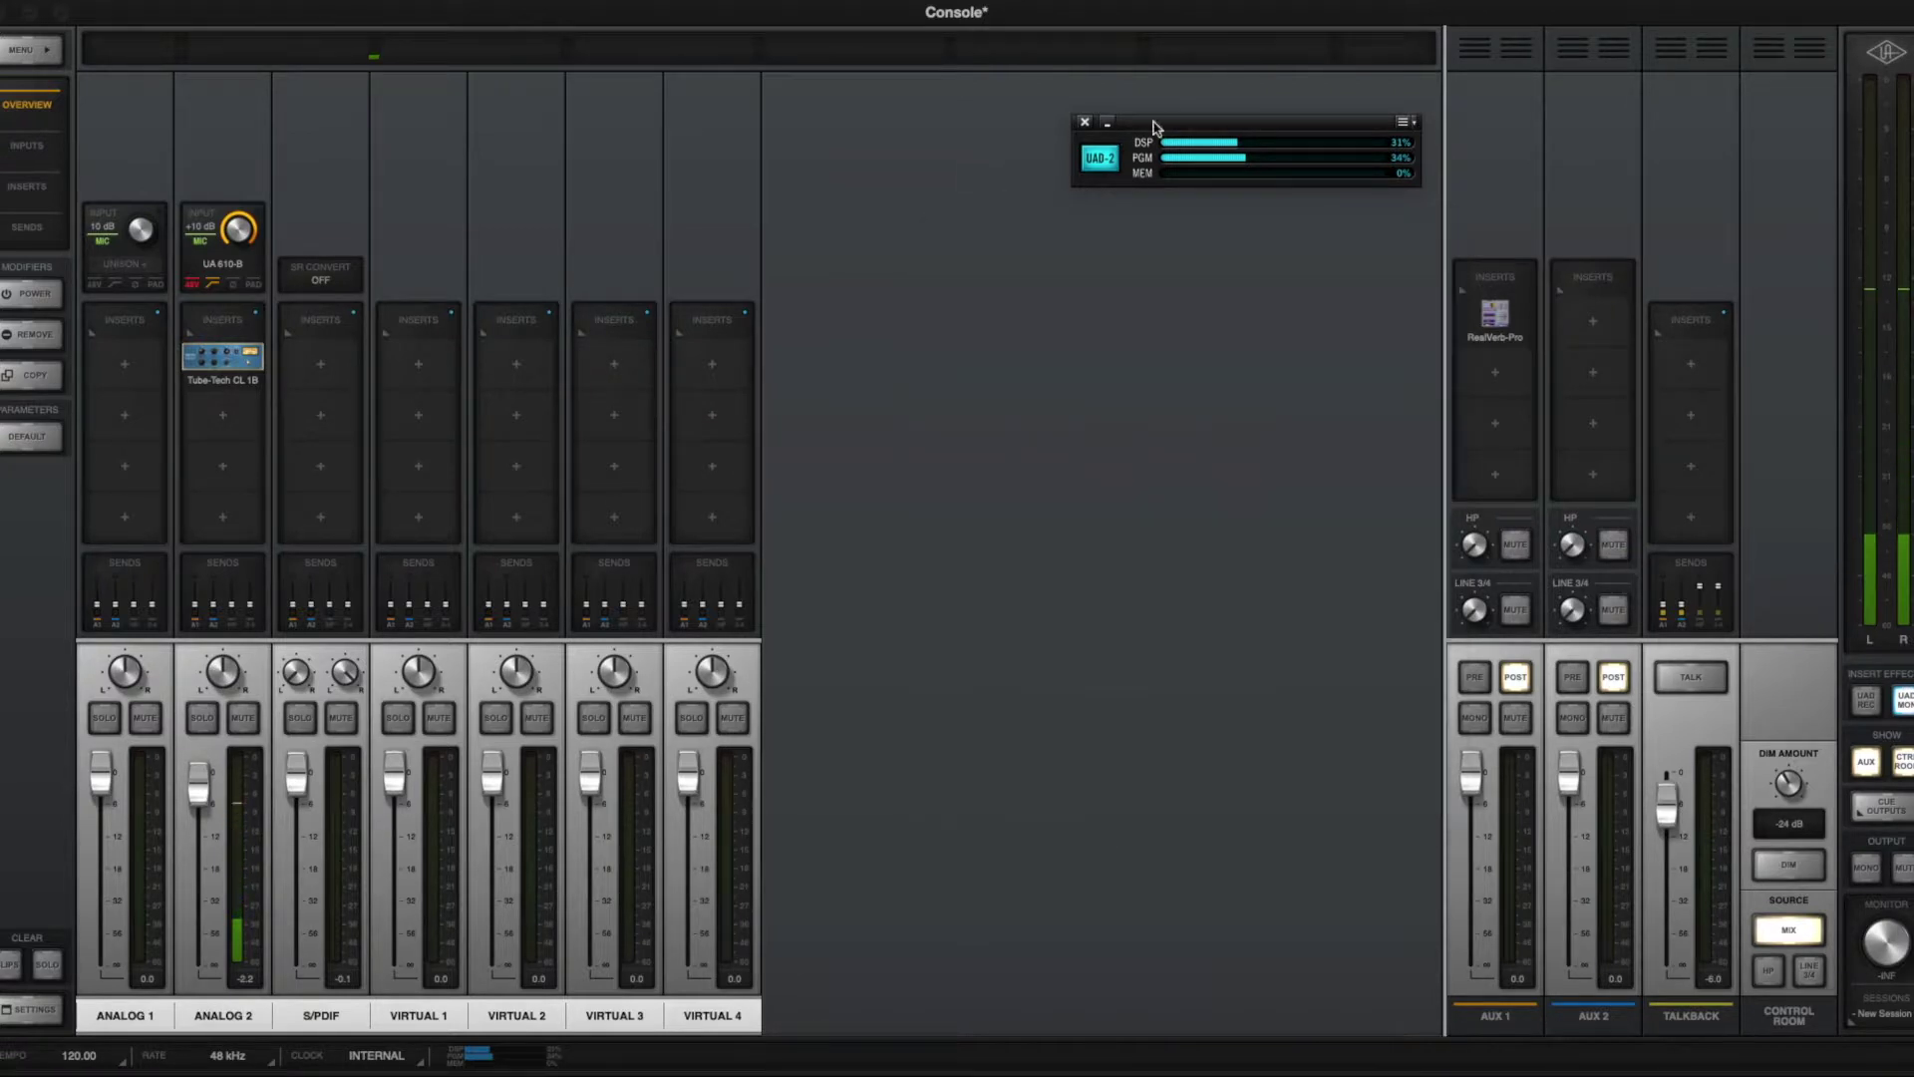
left_click_drag(1146, 159, 1097, 143)
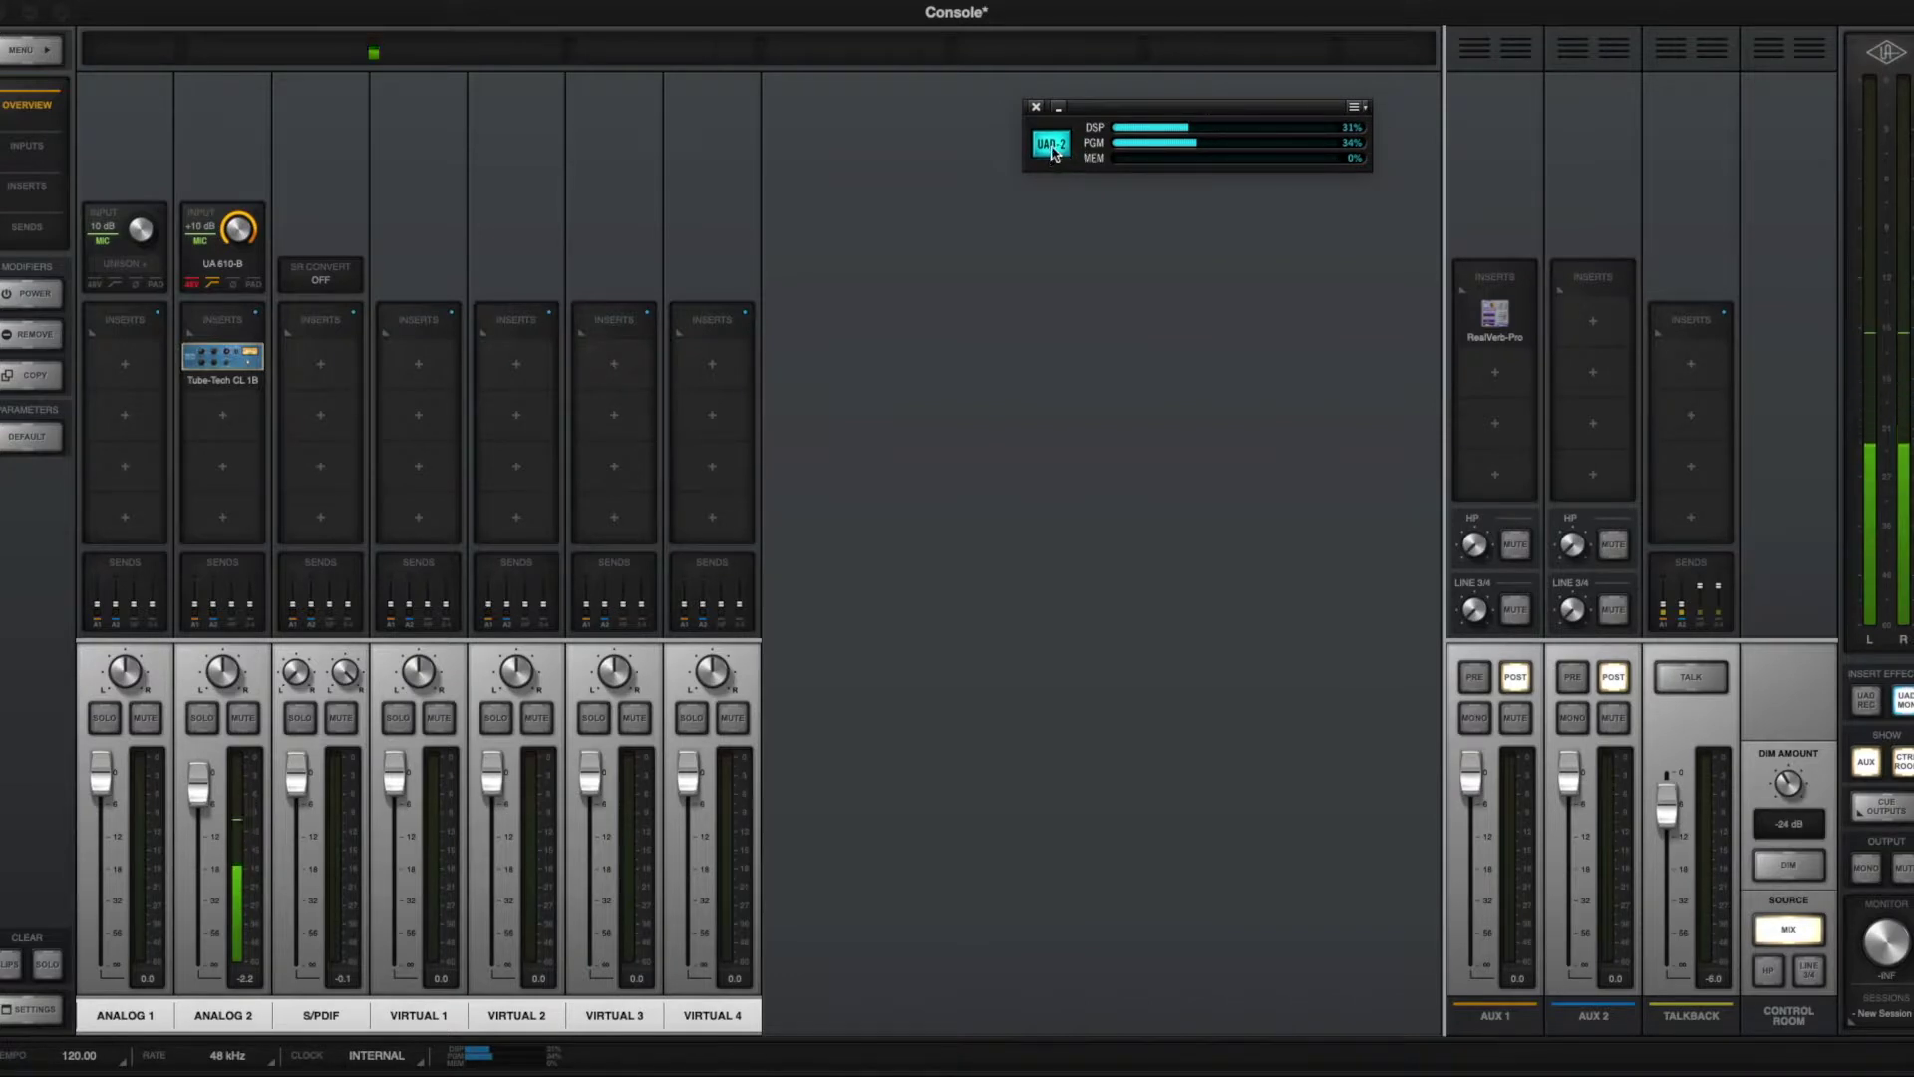
left_click(1053, 149)
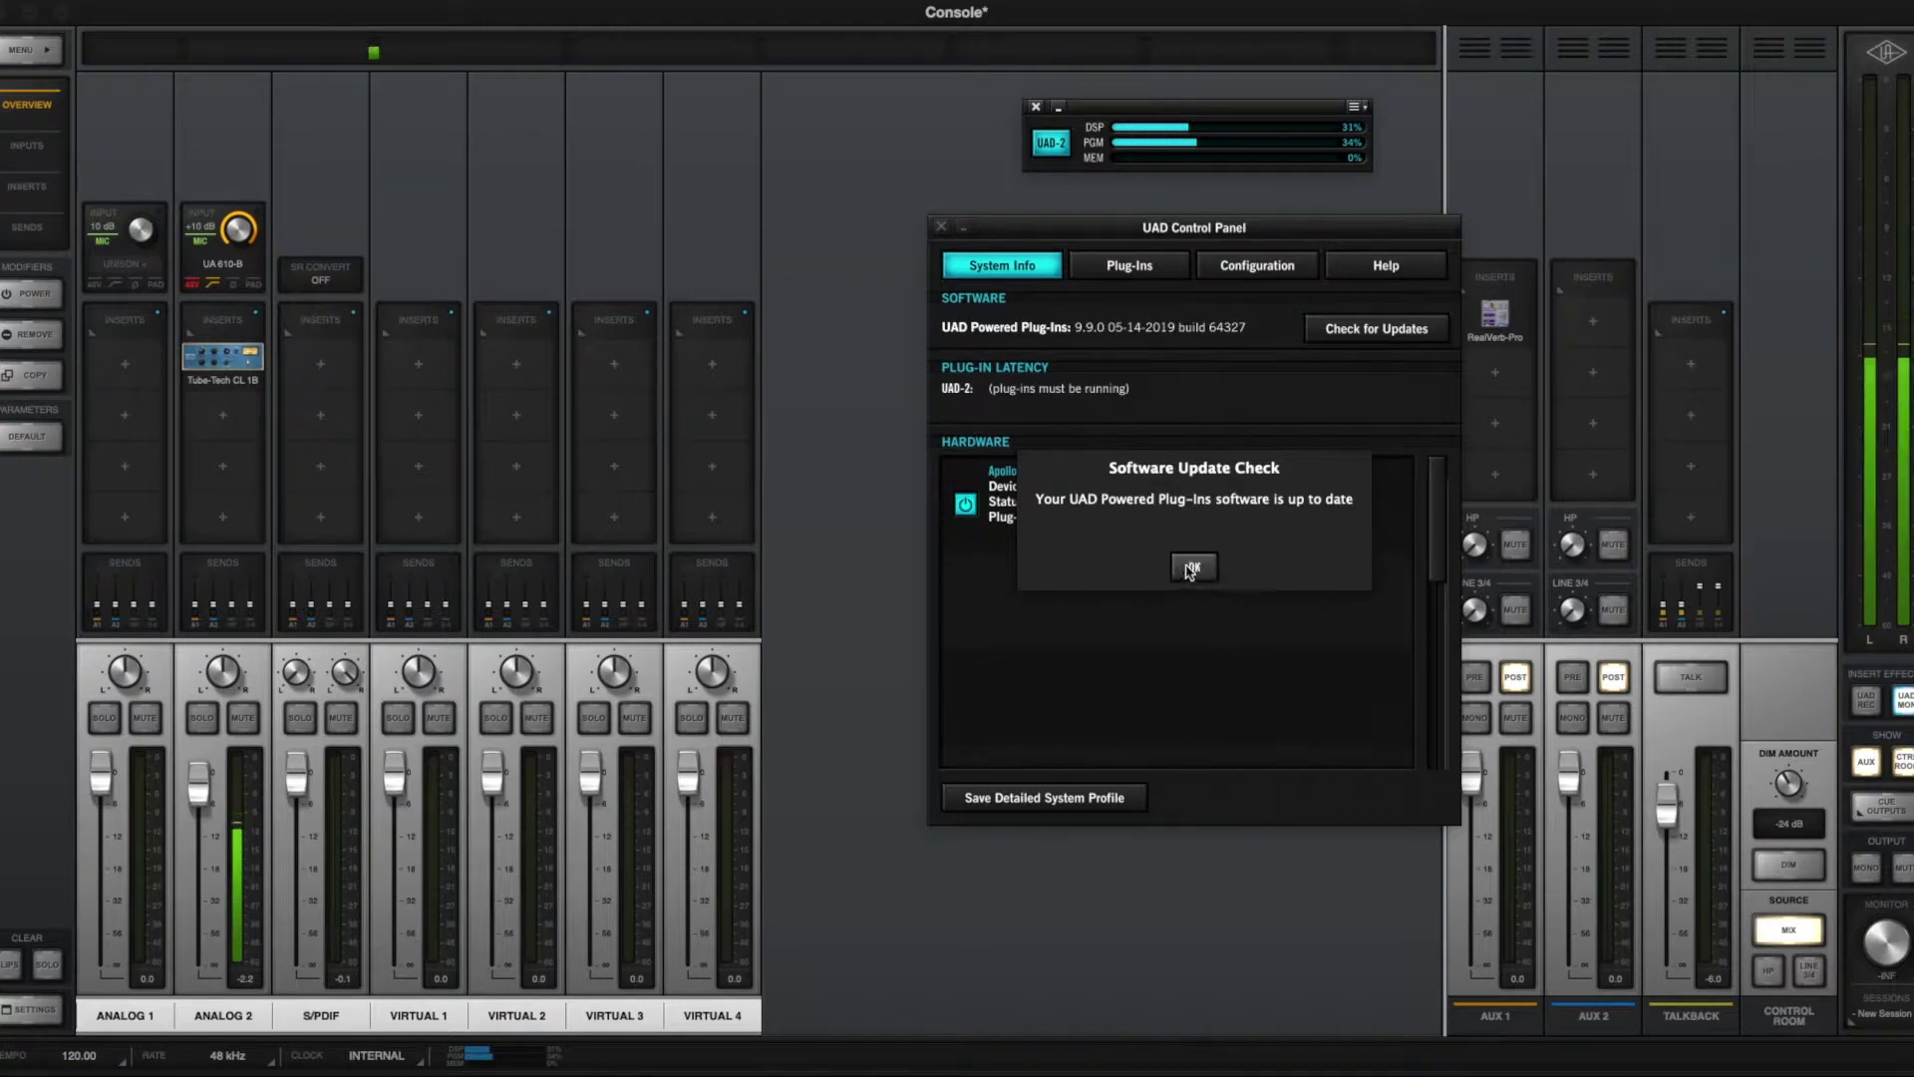
left_click(1191, 567)
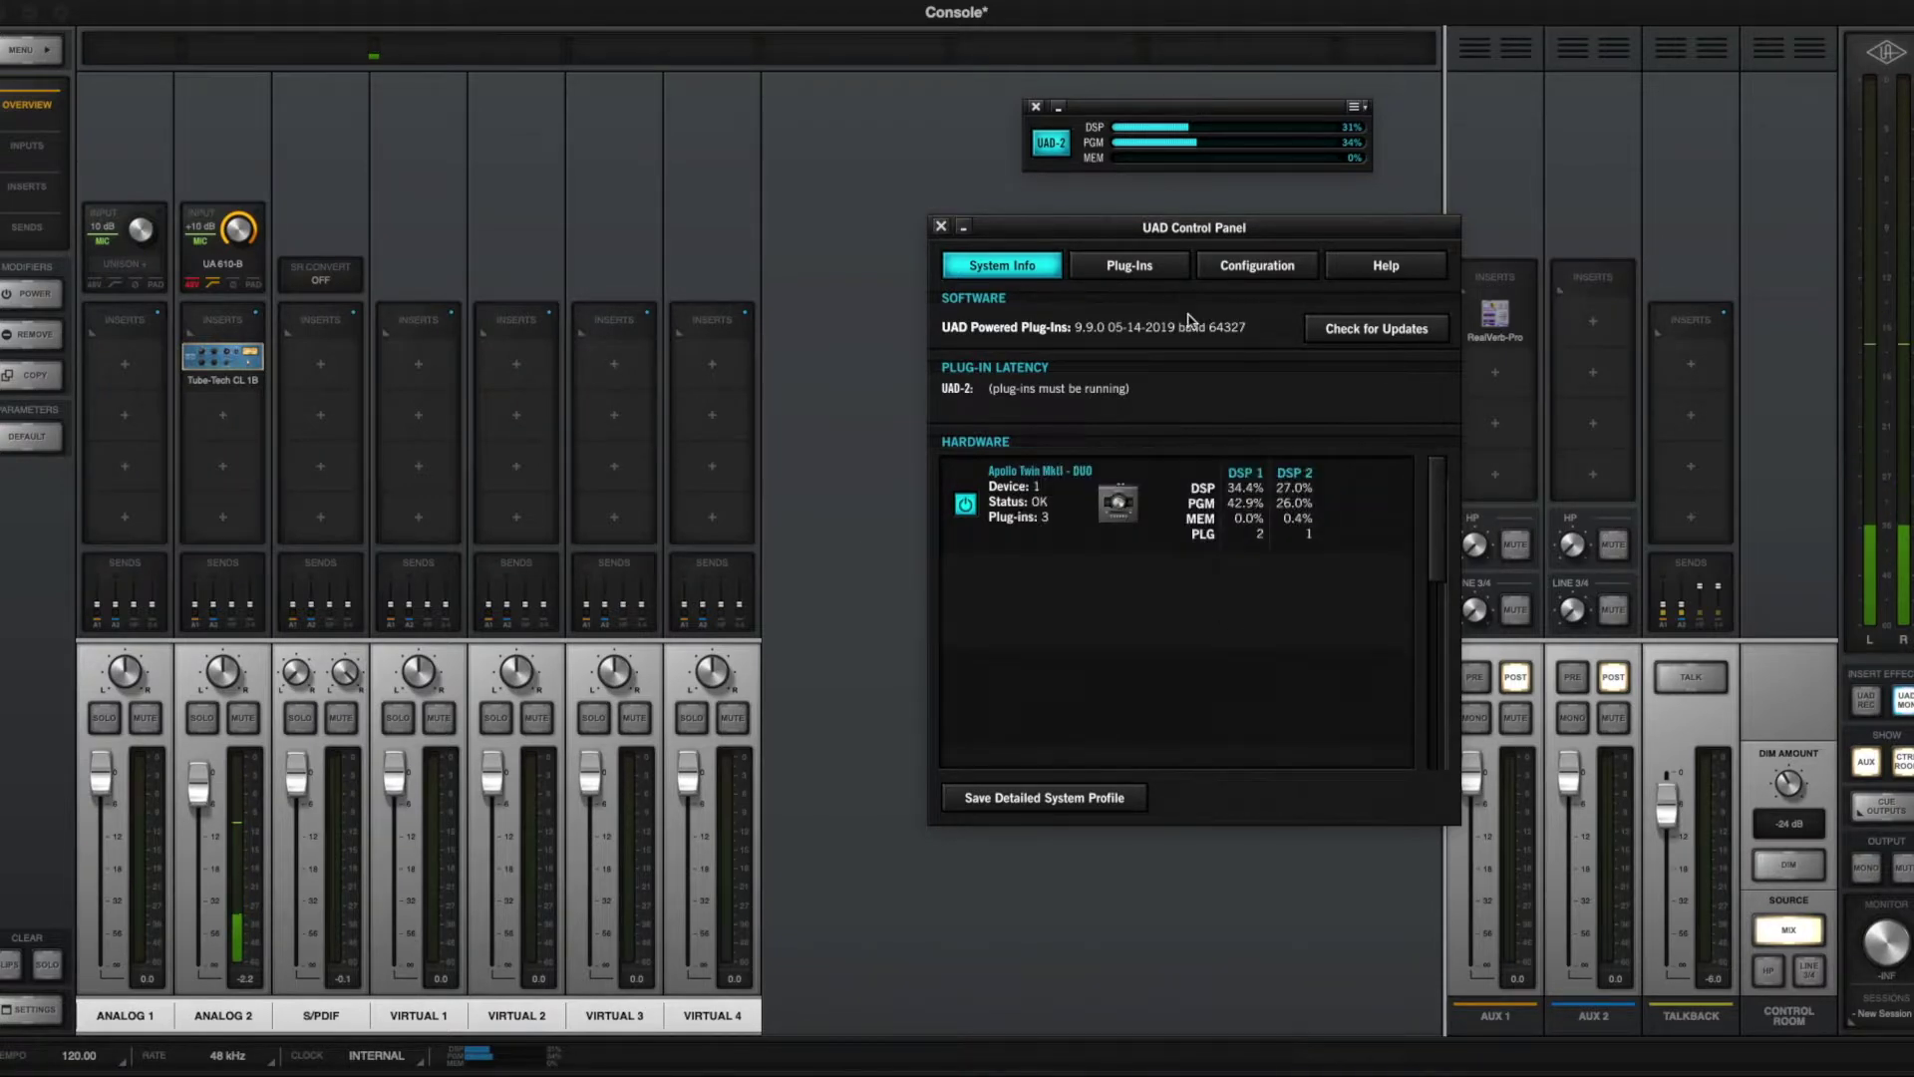
Step: Browse the Plug-Ins list to review each plug-in's authorization or demo status
left_click(1130, 266)
scroll(1289, 602, "down", 15)
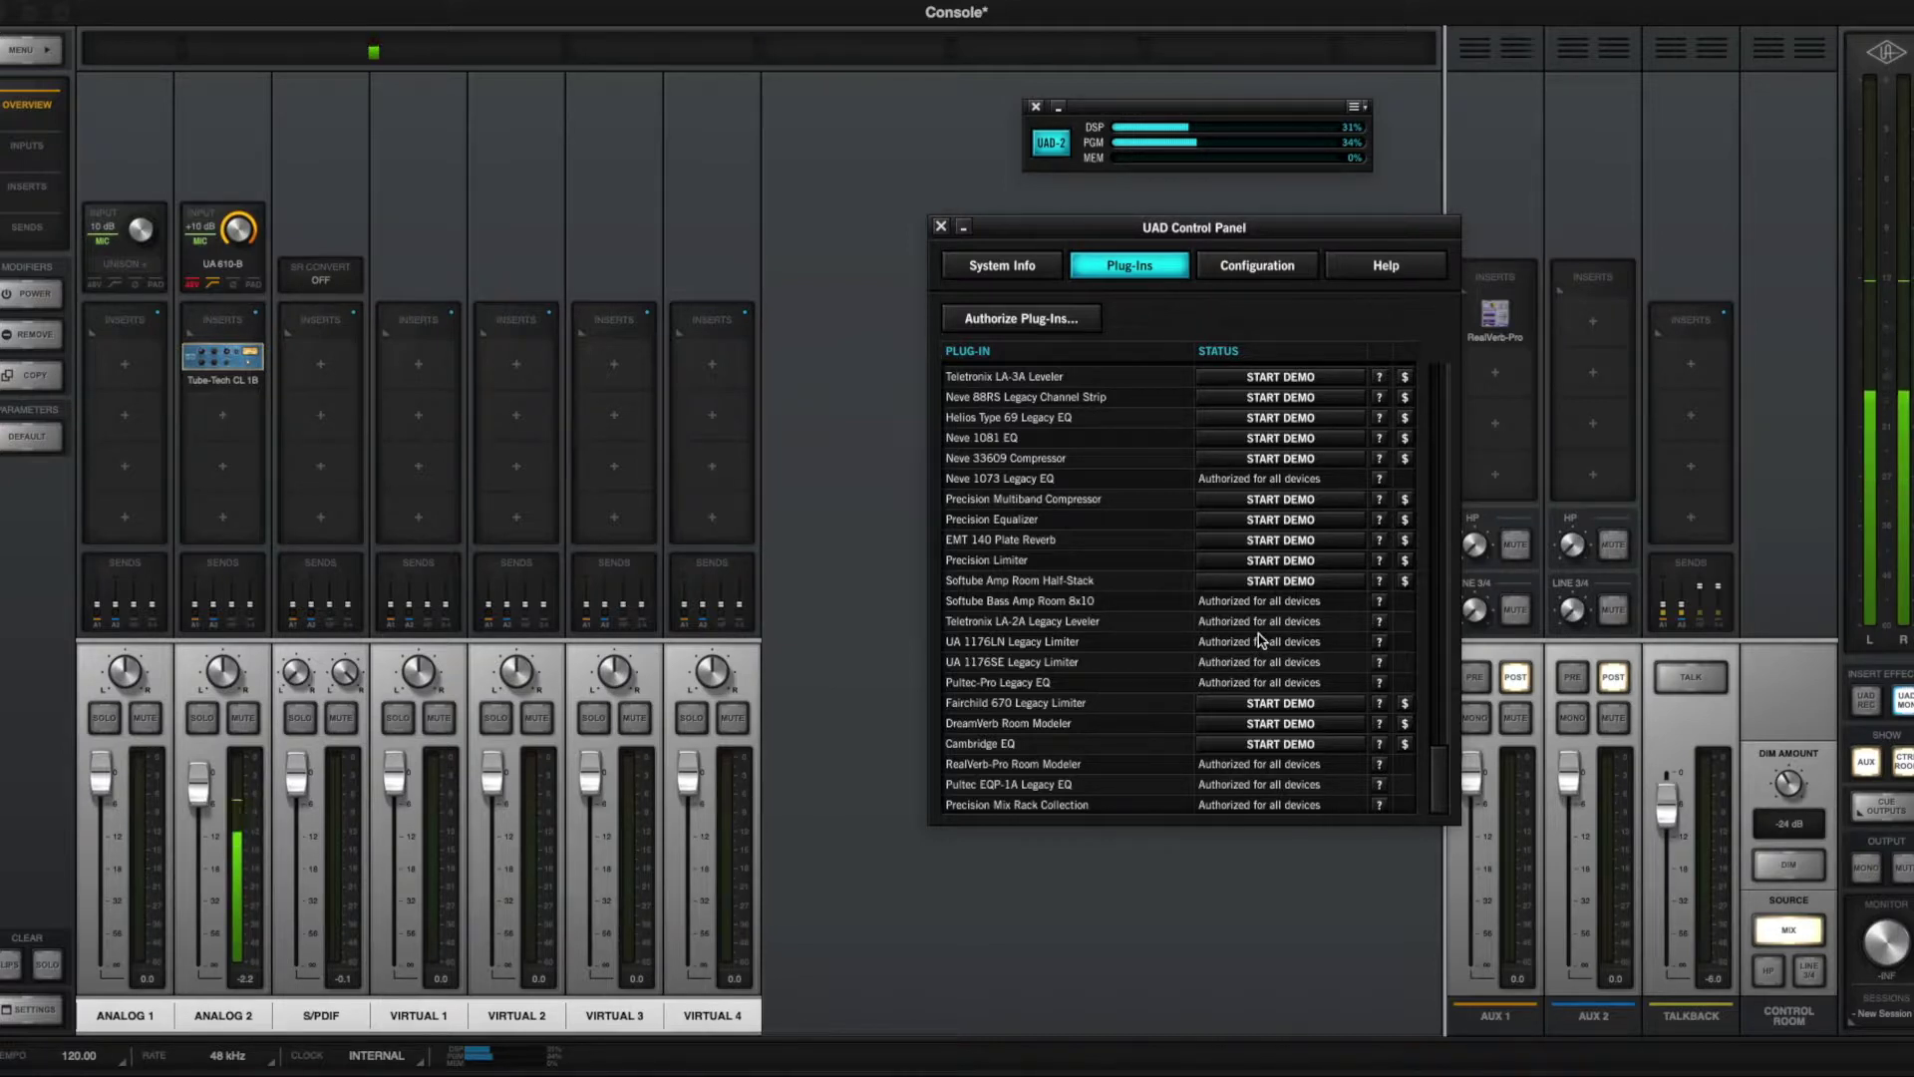
scroll(1266, 638, "up", 5)
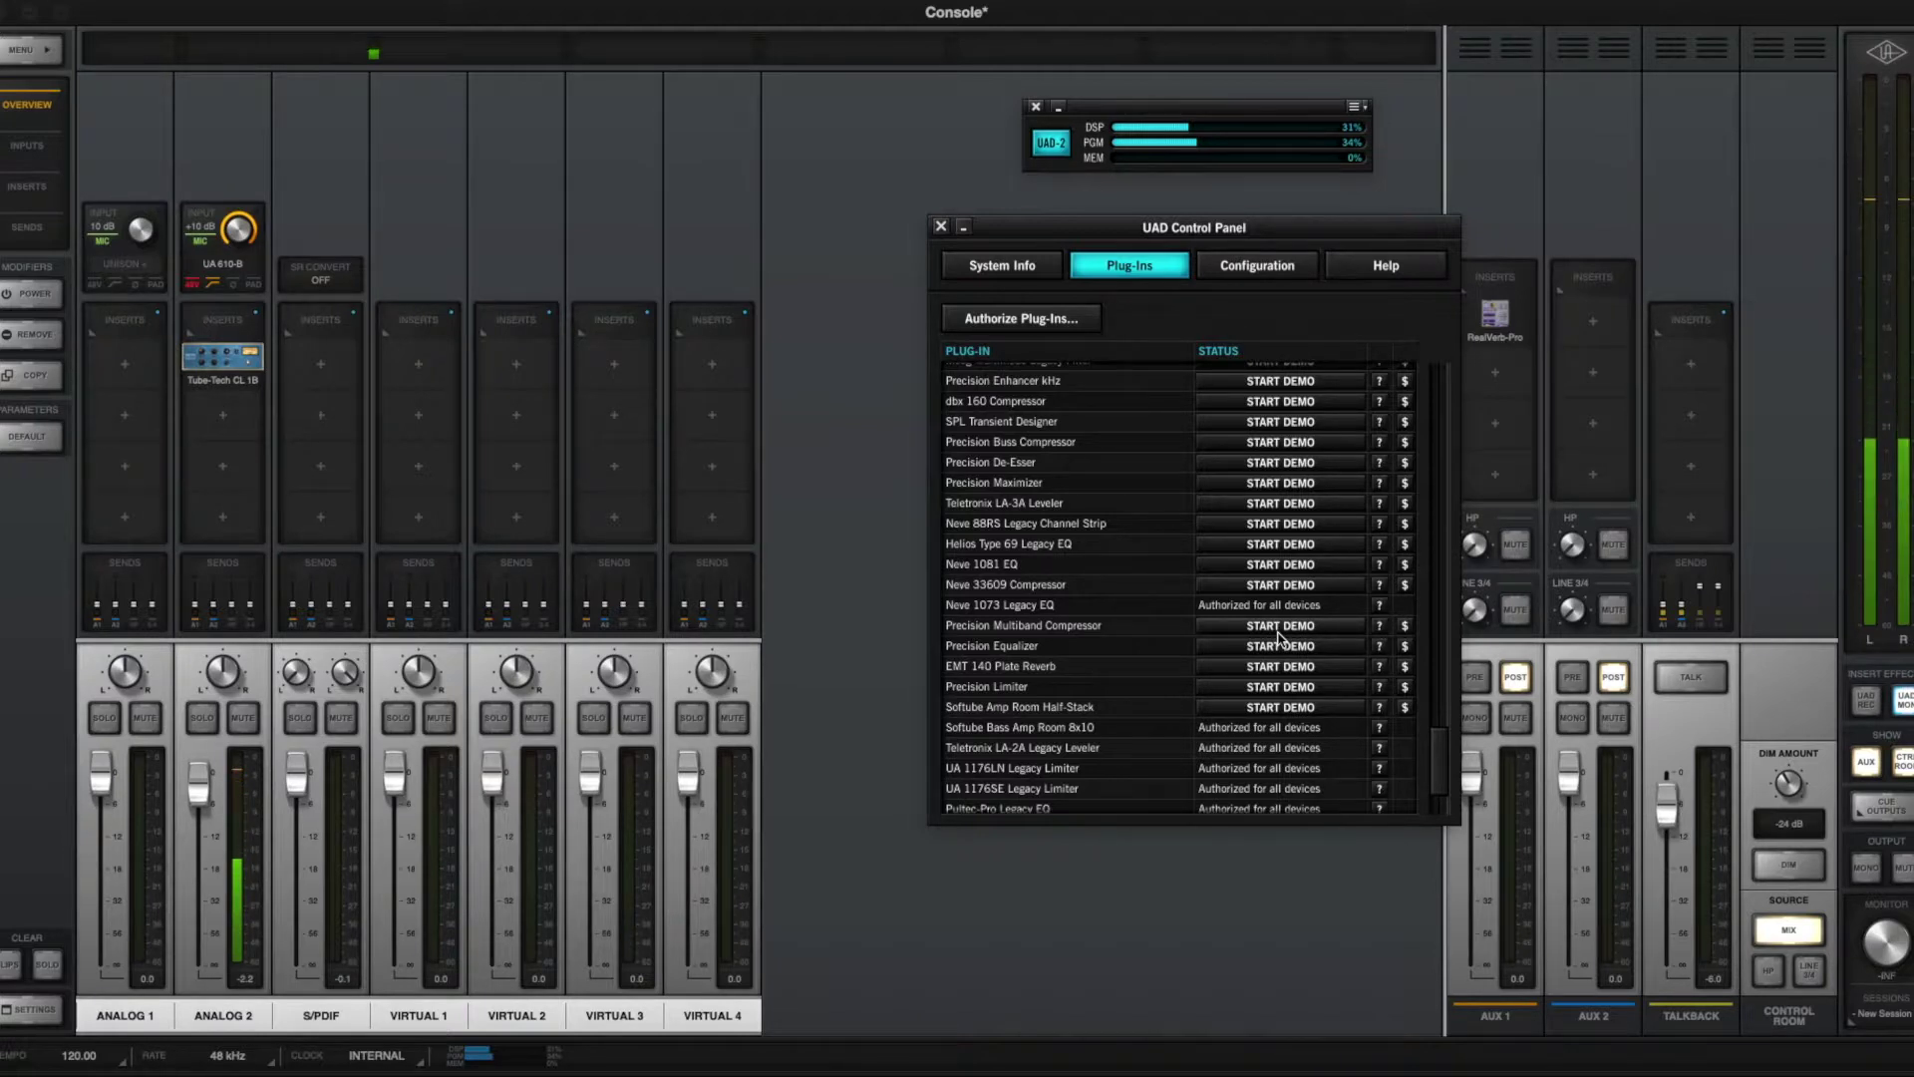
scroll(1246, 644, "up", 7)
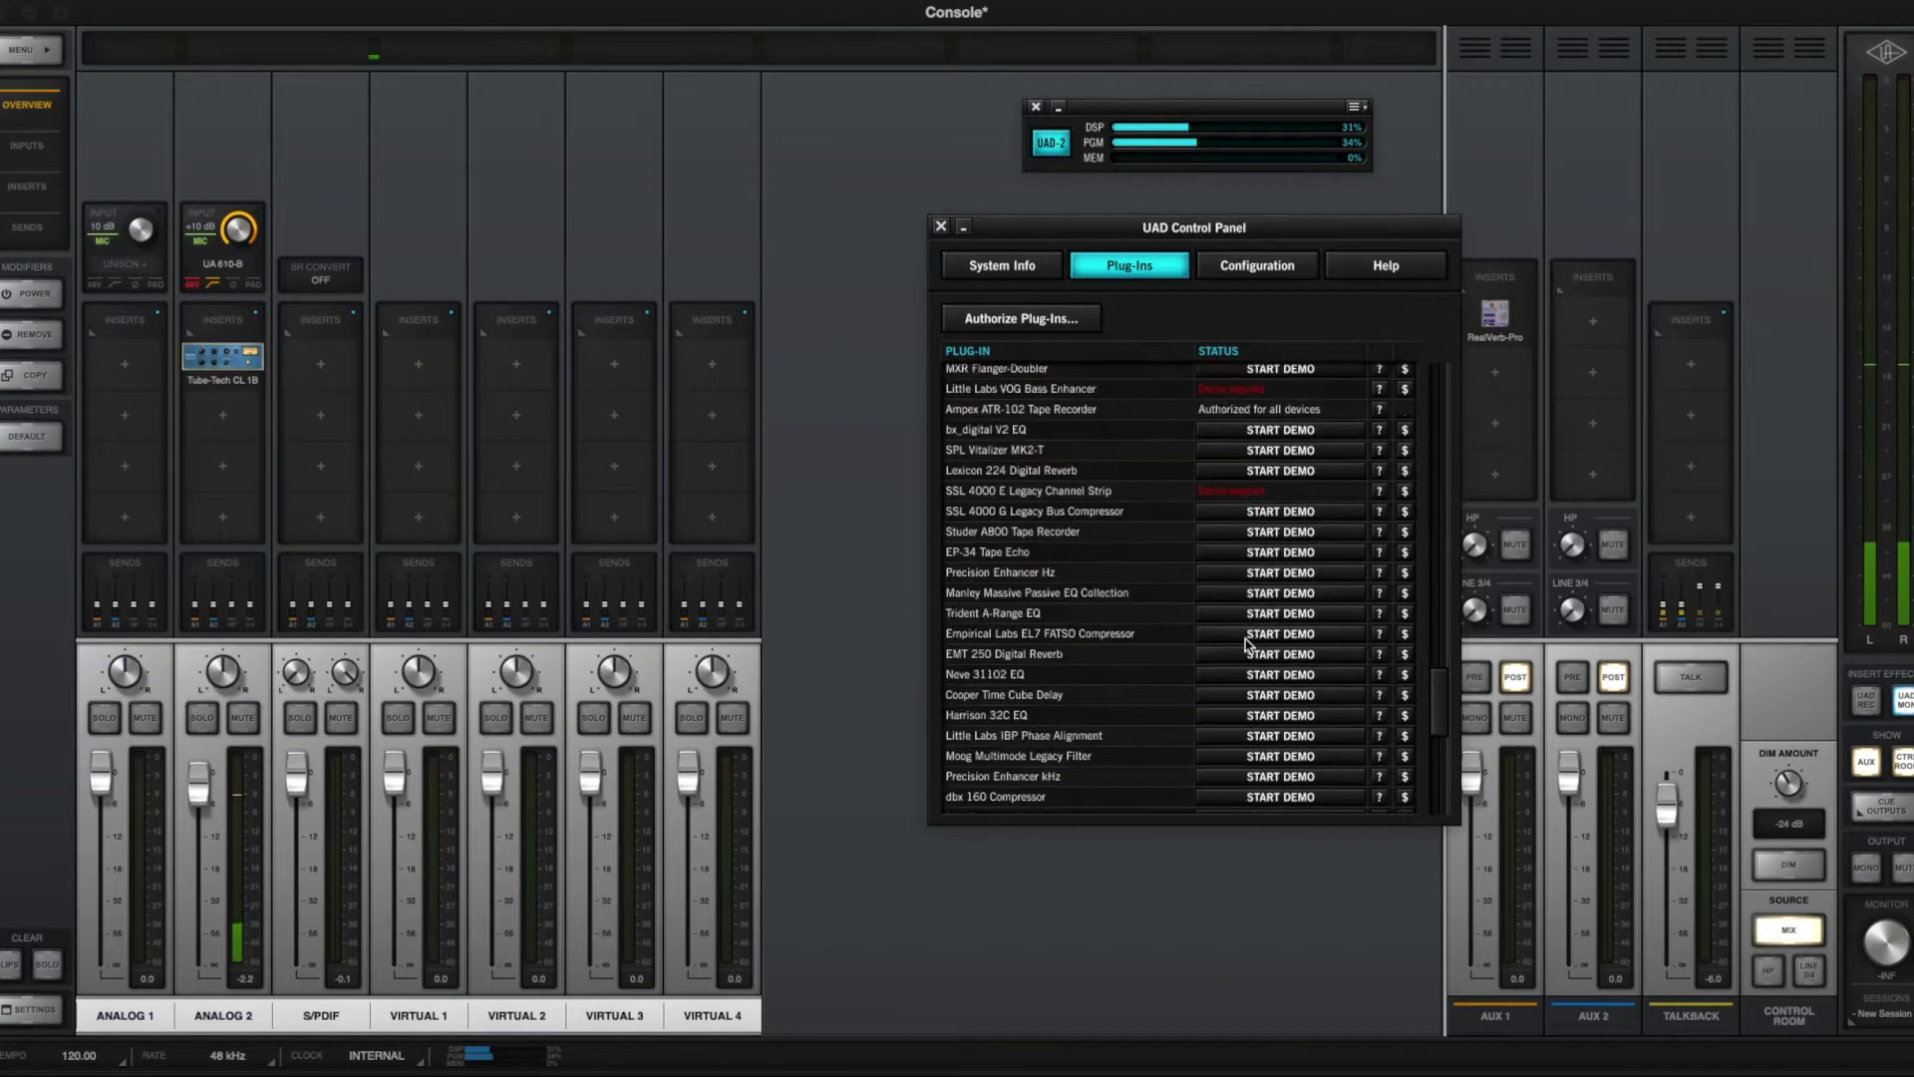
scroll(1247, 643, "up", 7)
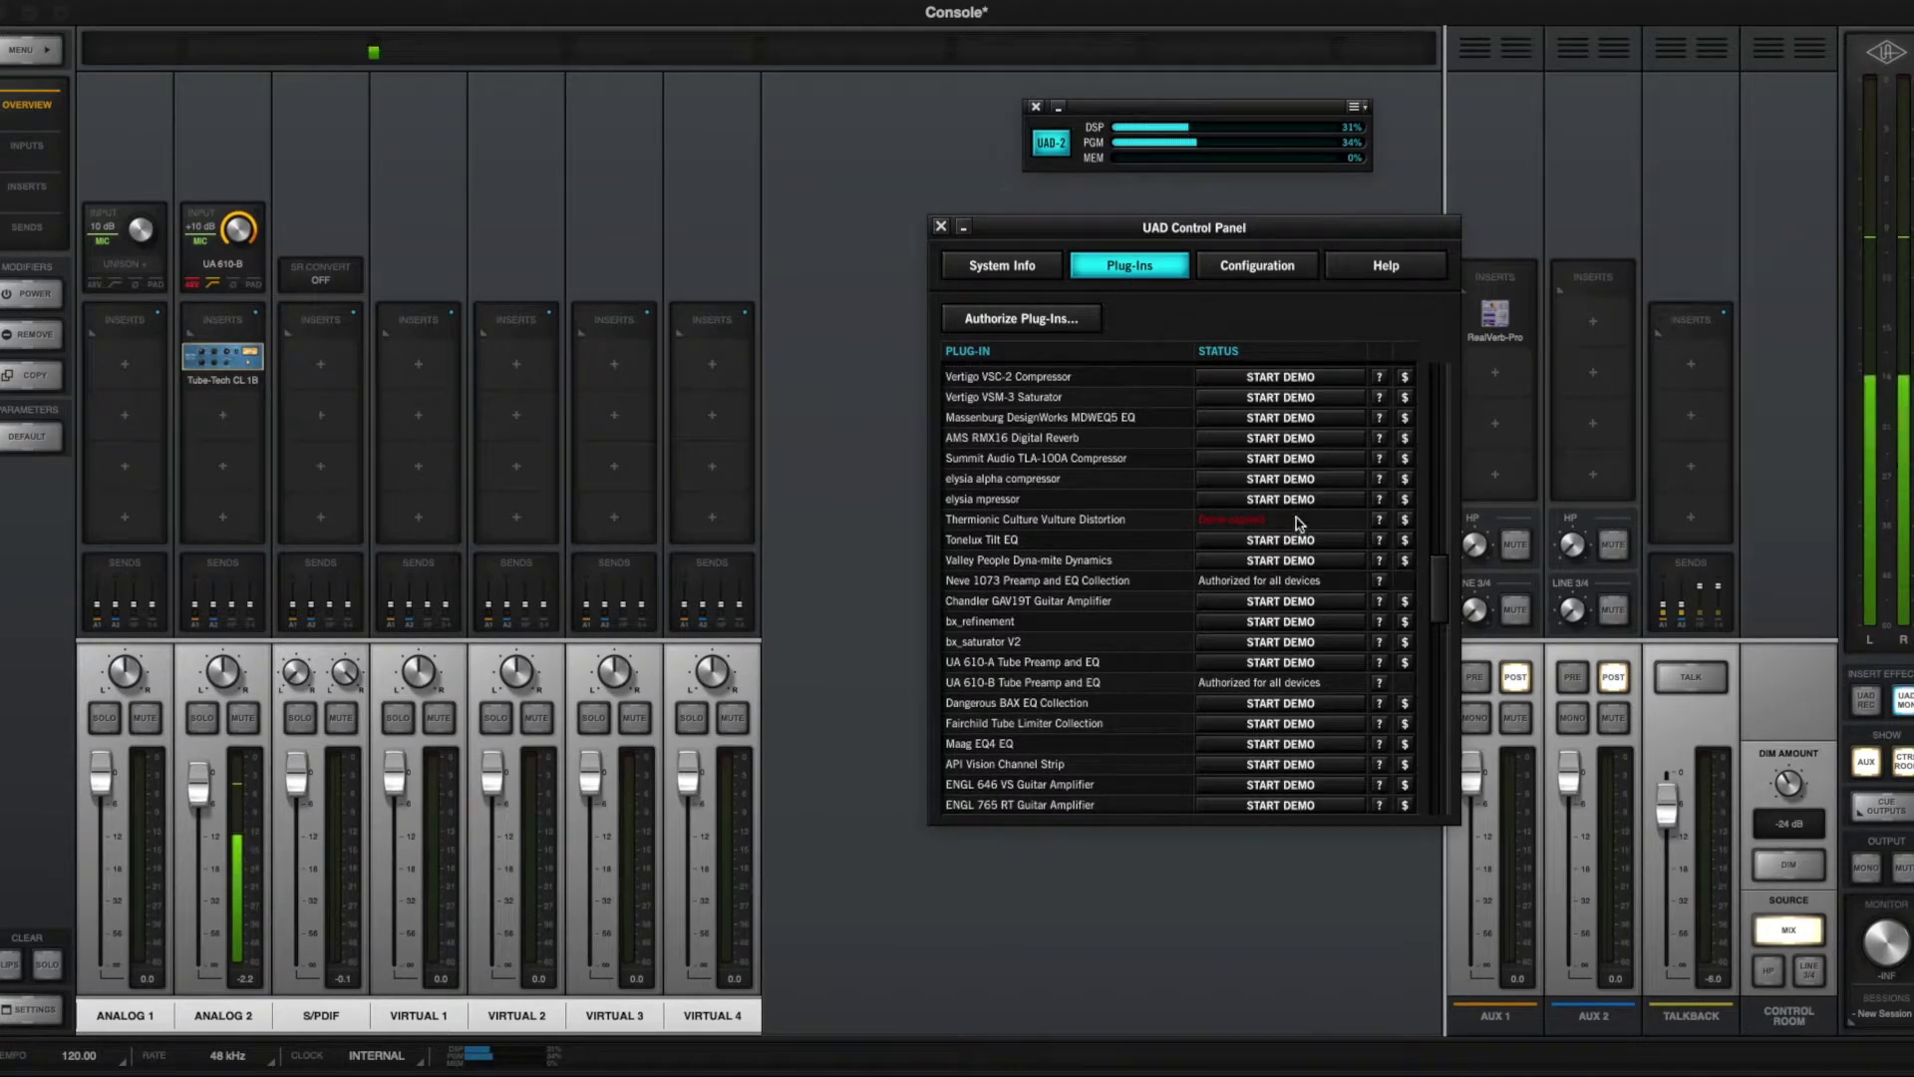
scroll(1136, 468, "up", 7)
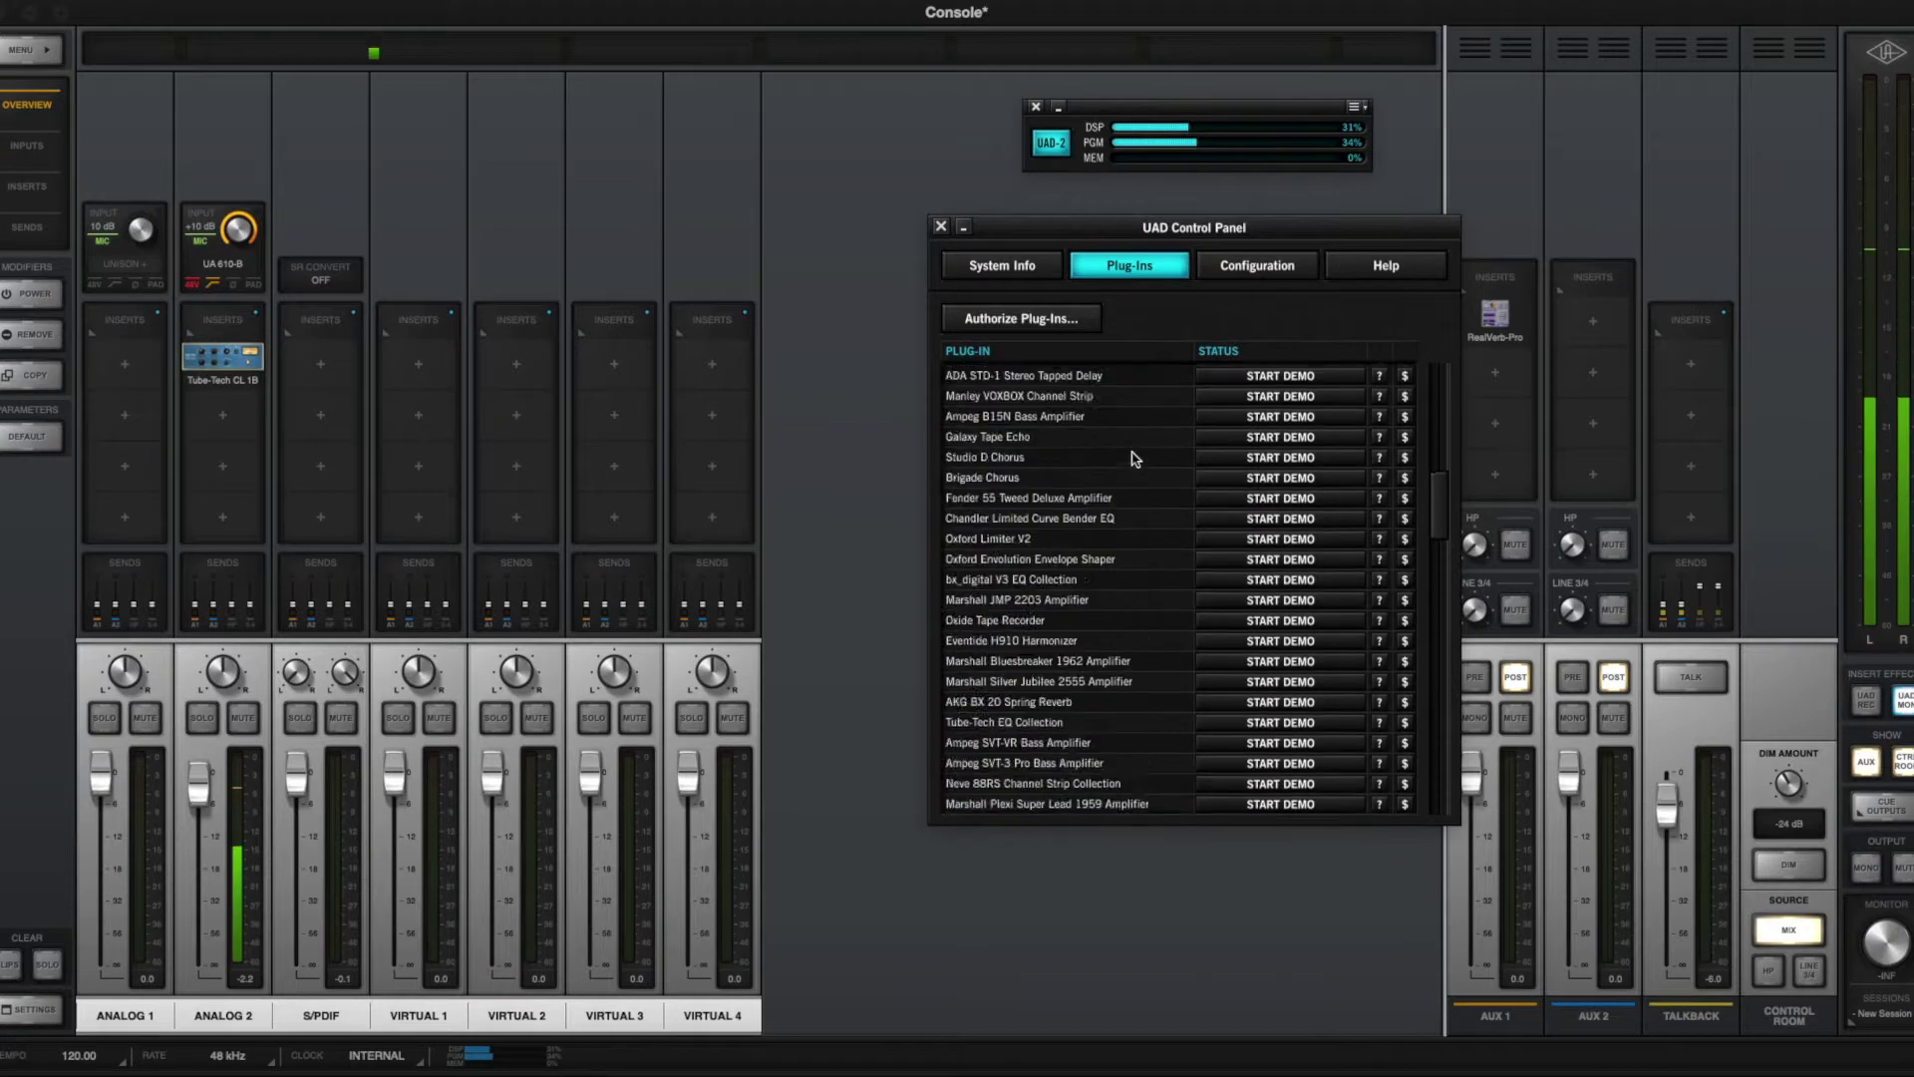
scroll(1137, 459, "up", 1)
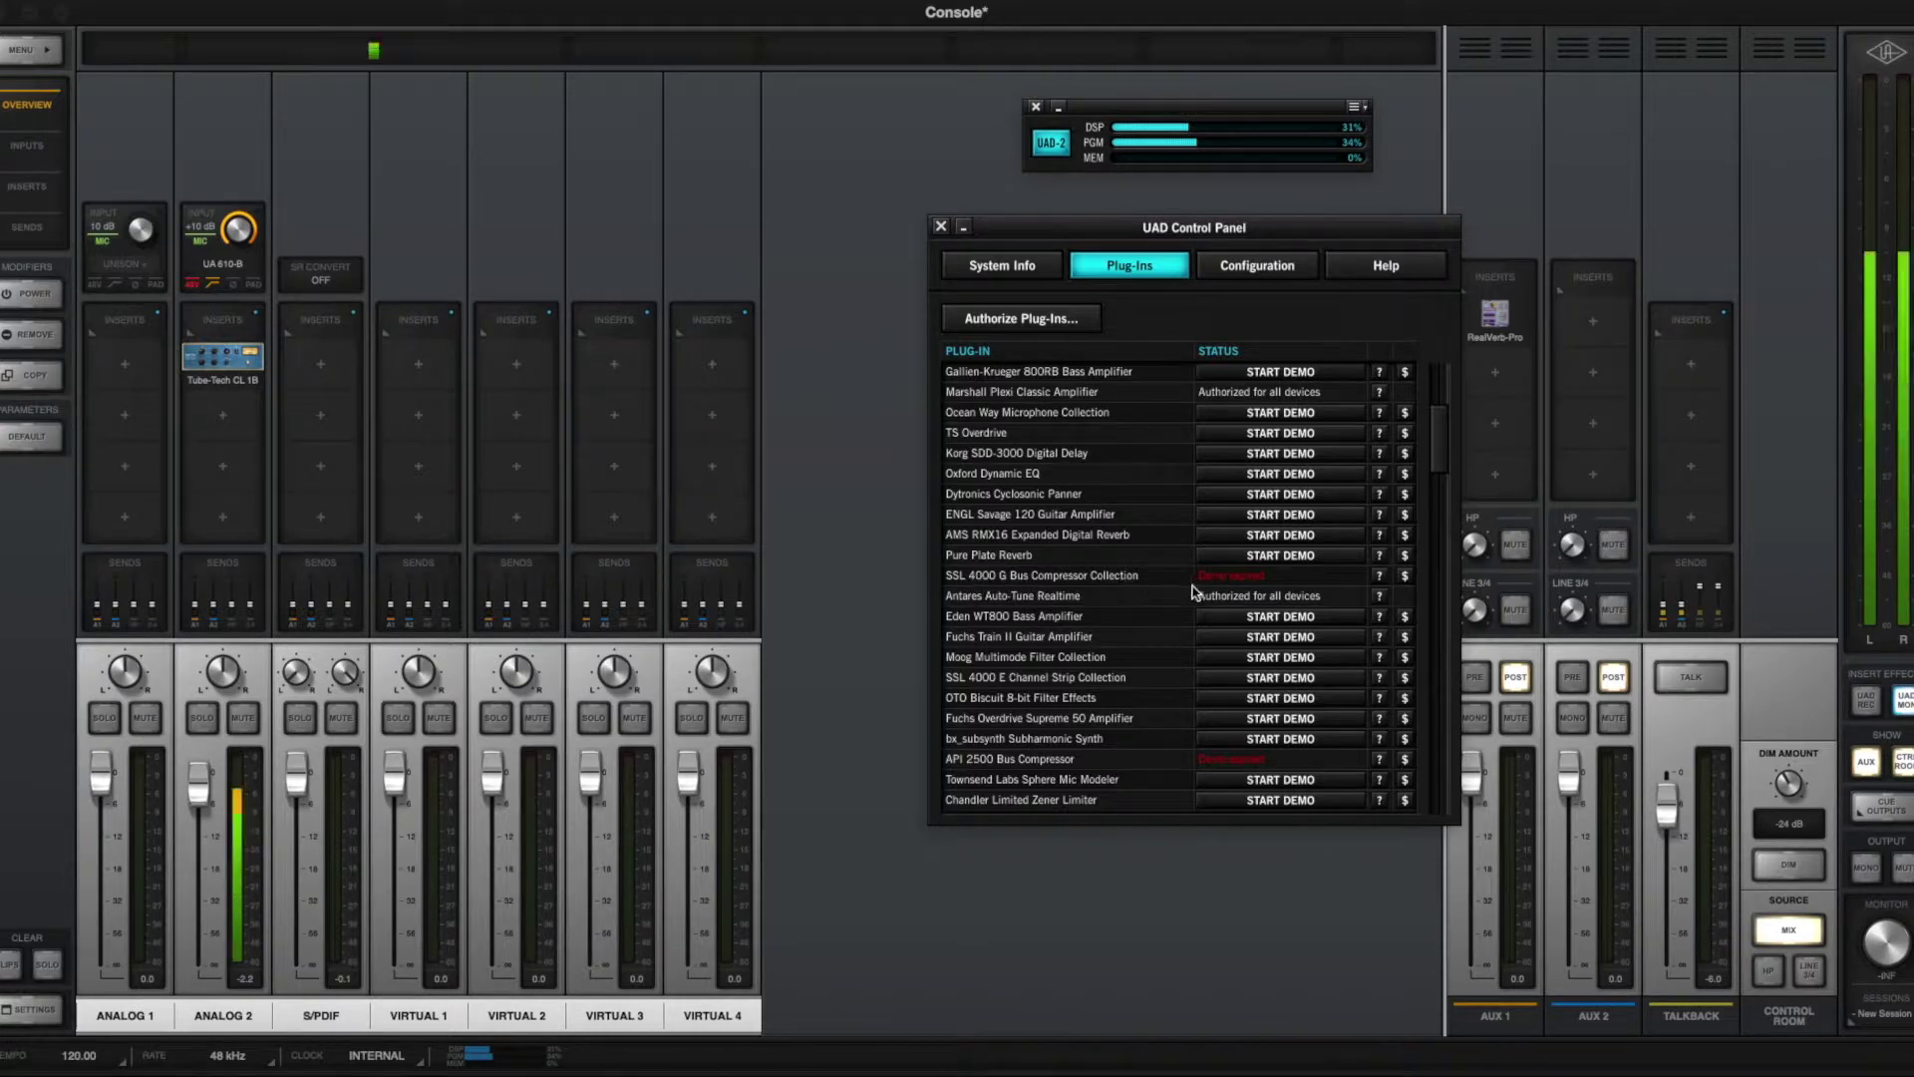
scroll(1216, 571, "up", 5)
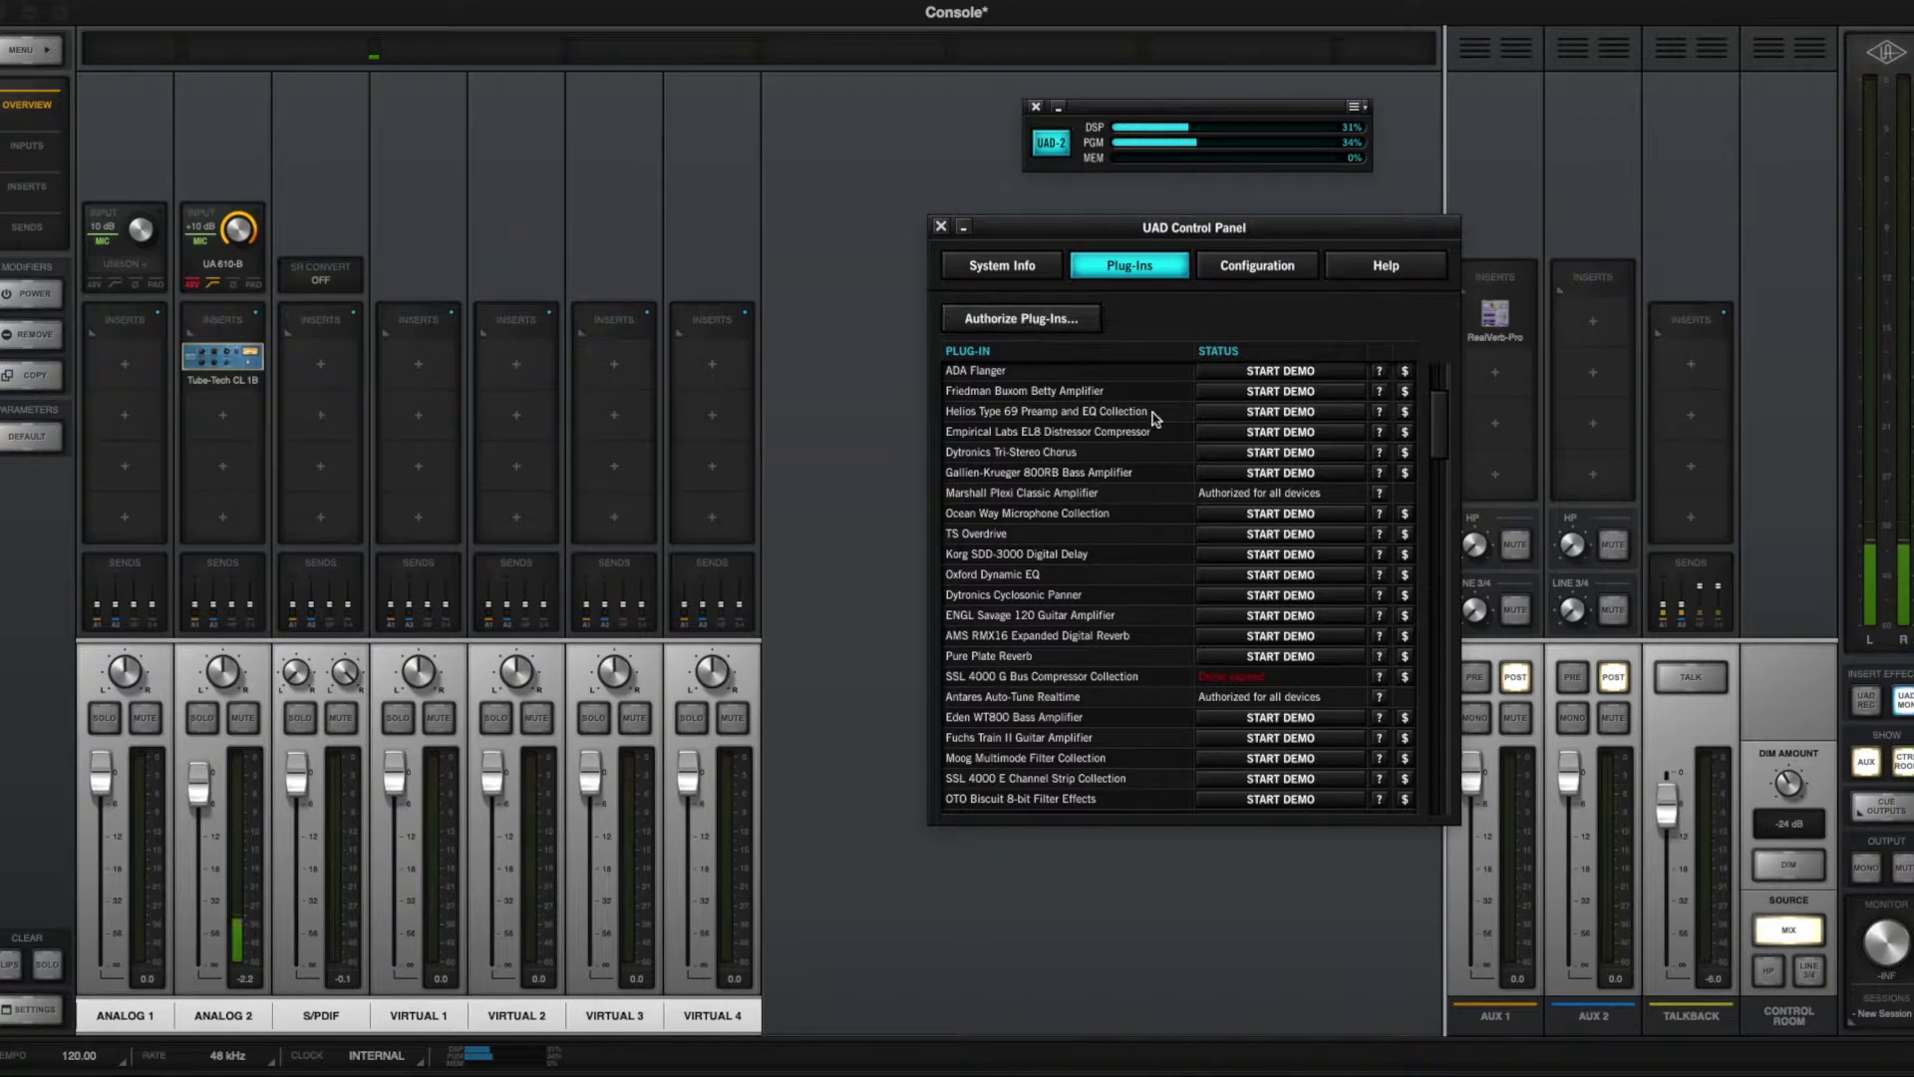
Step: Scroll further down the plug-in list to the Ampex ATR-102 and SSL 4000 E entries
scroll(1137, 478, "down", 10)
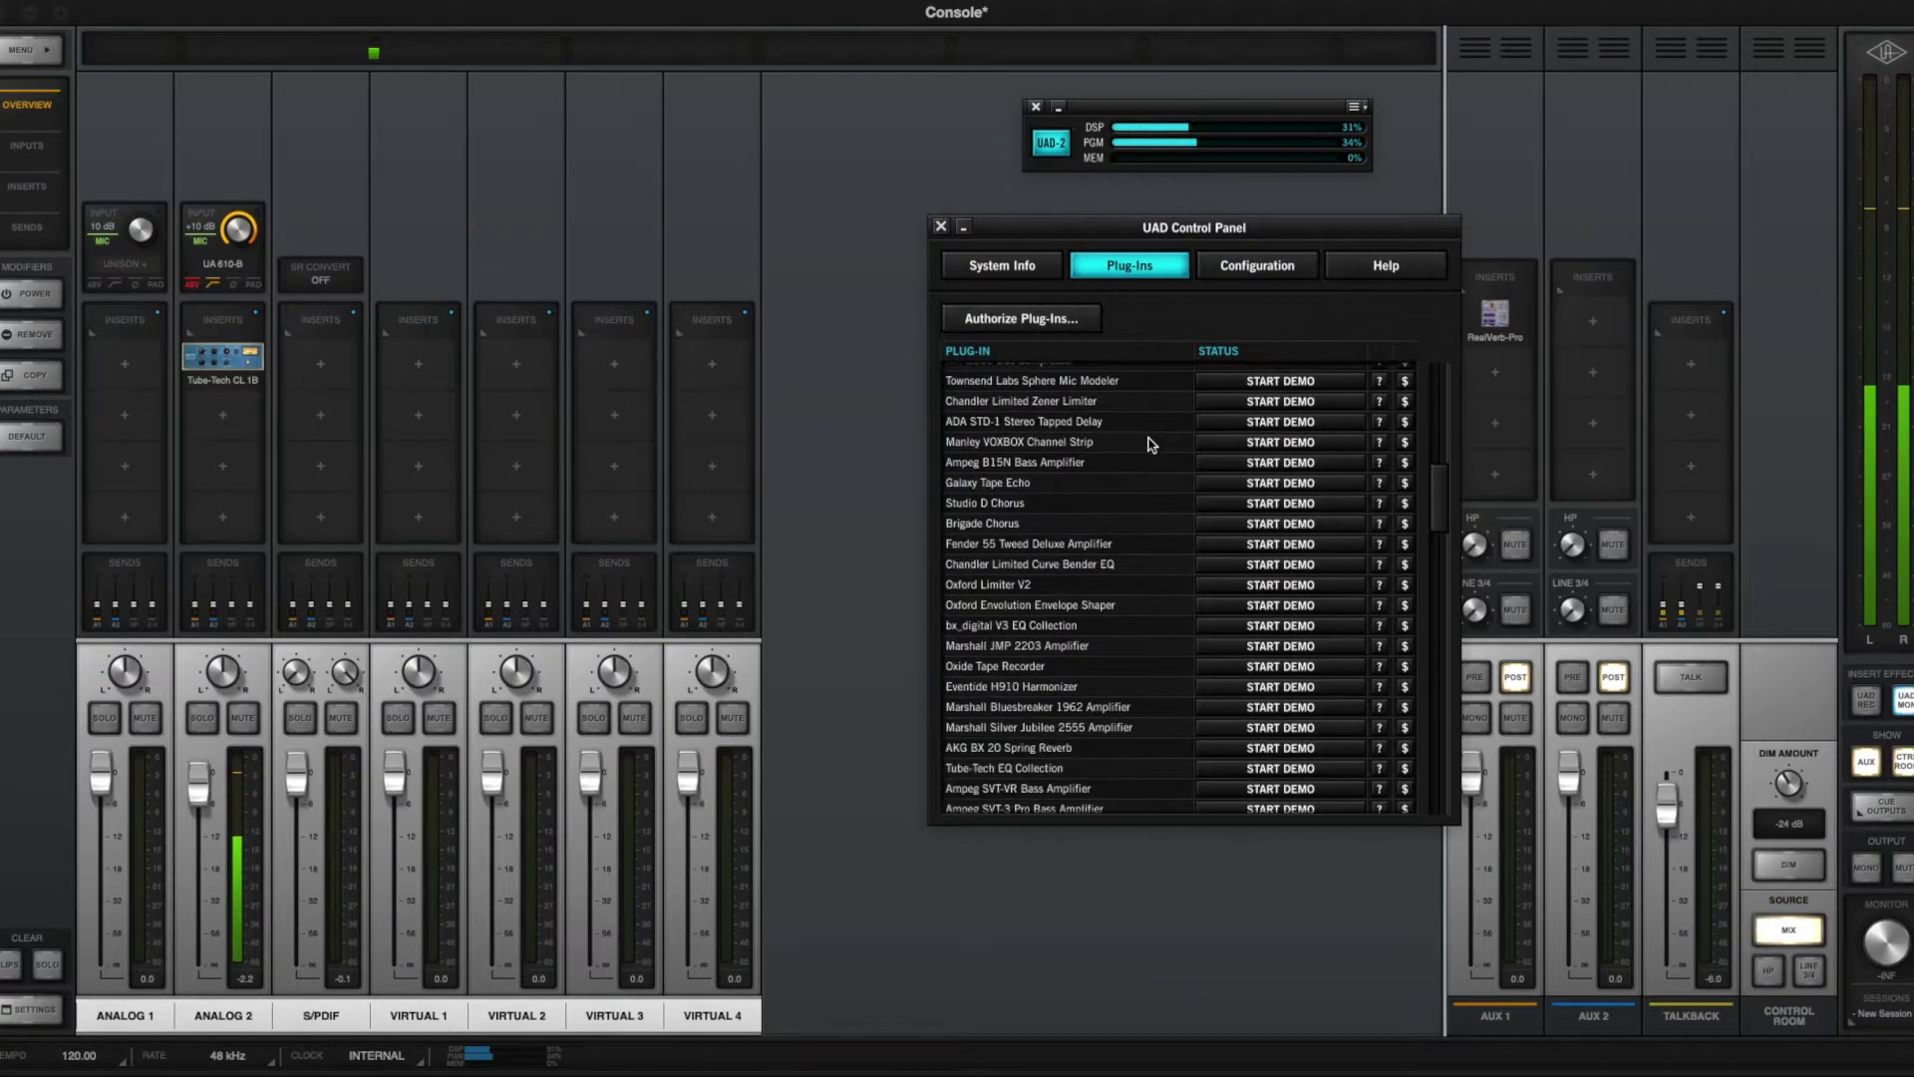
scroll(1165, 512, "down", 2)
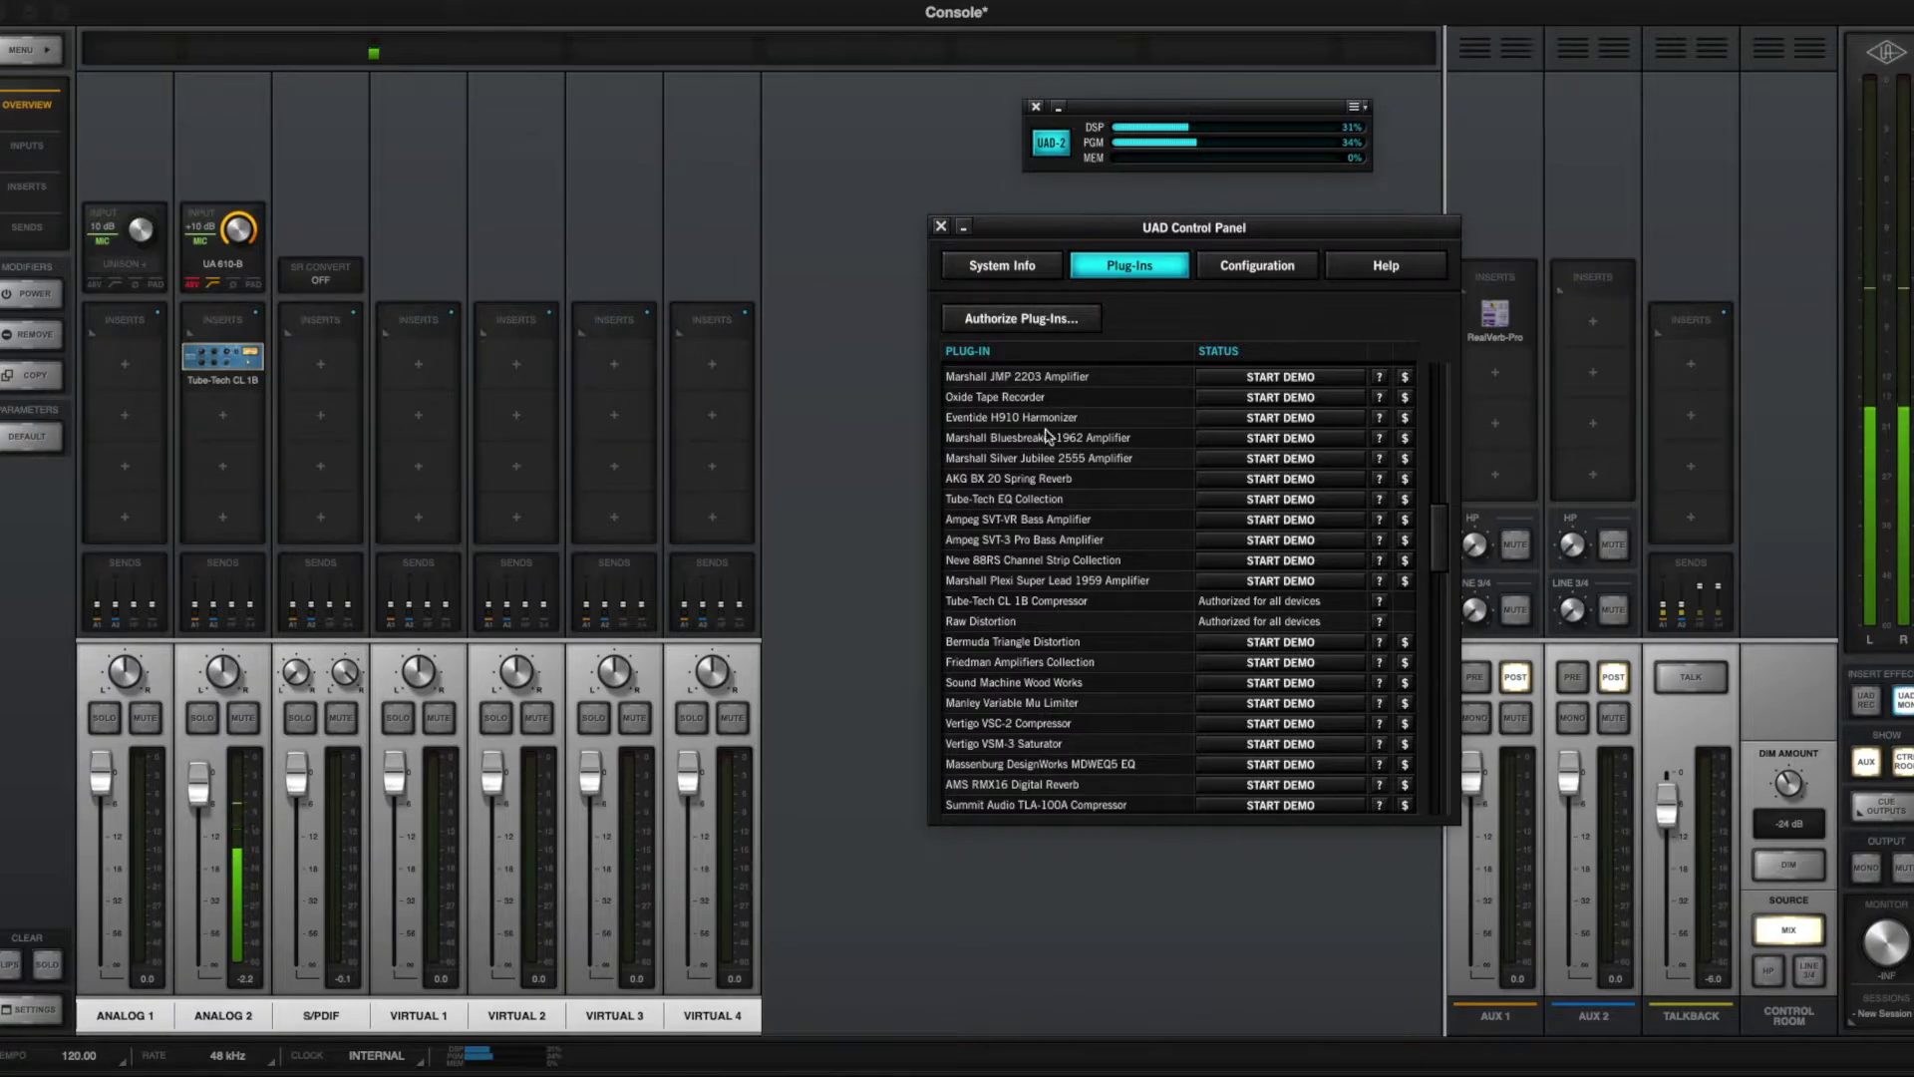
scroll(1047, 573, "down", 1)
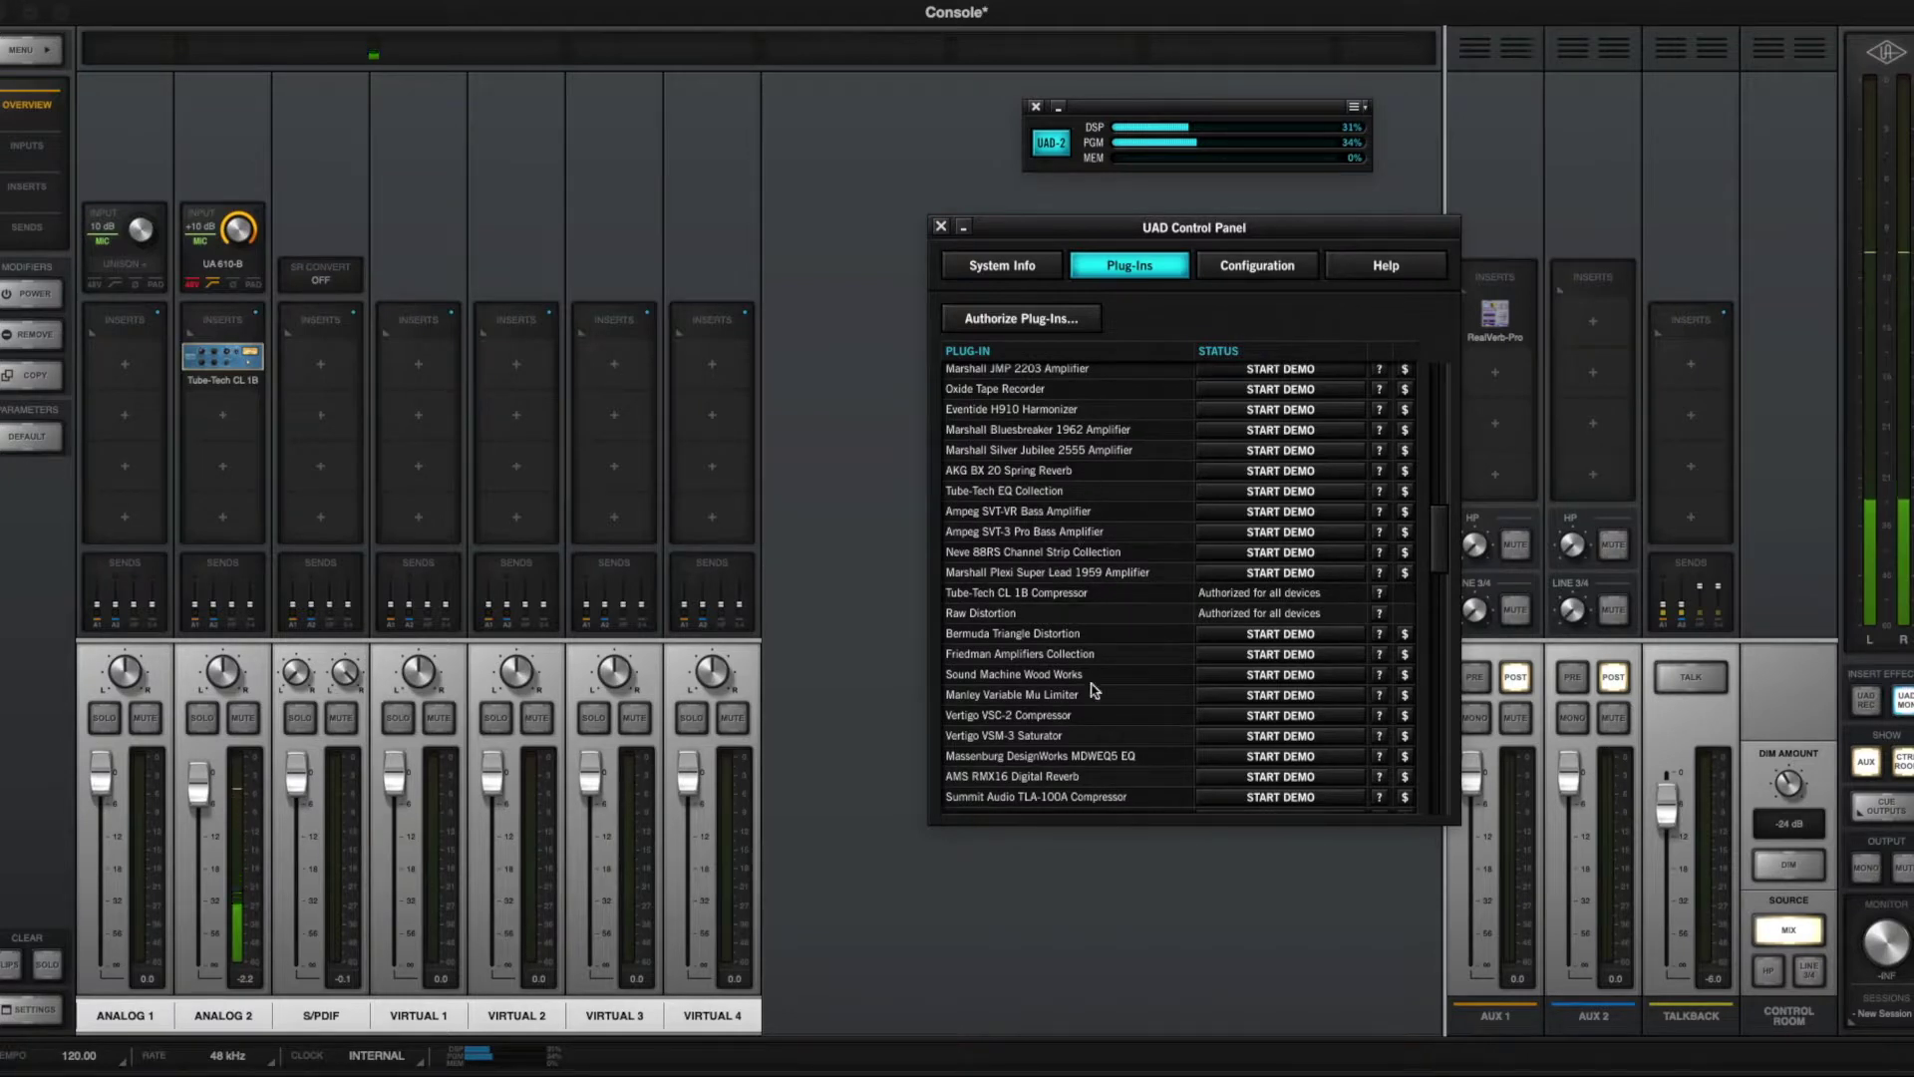
scroll(1042, 635, "up", 10)
scroll(1042, 635, "down", 10)
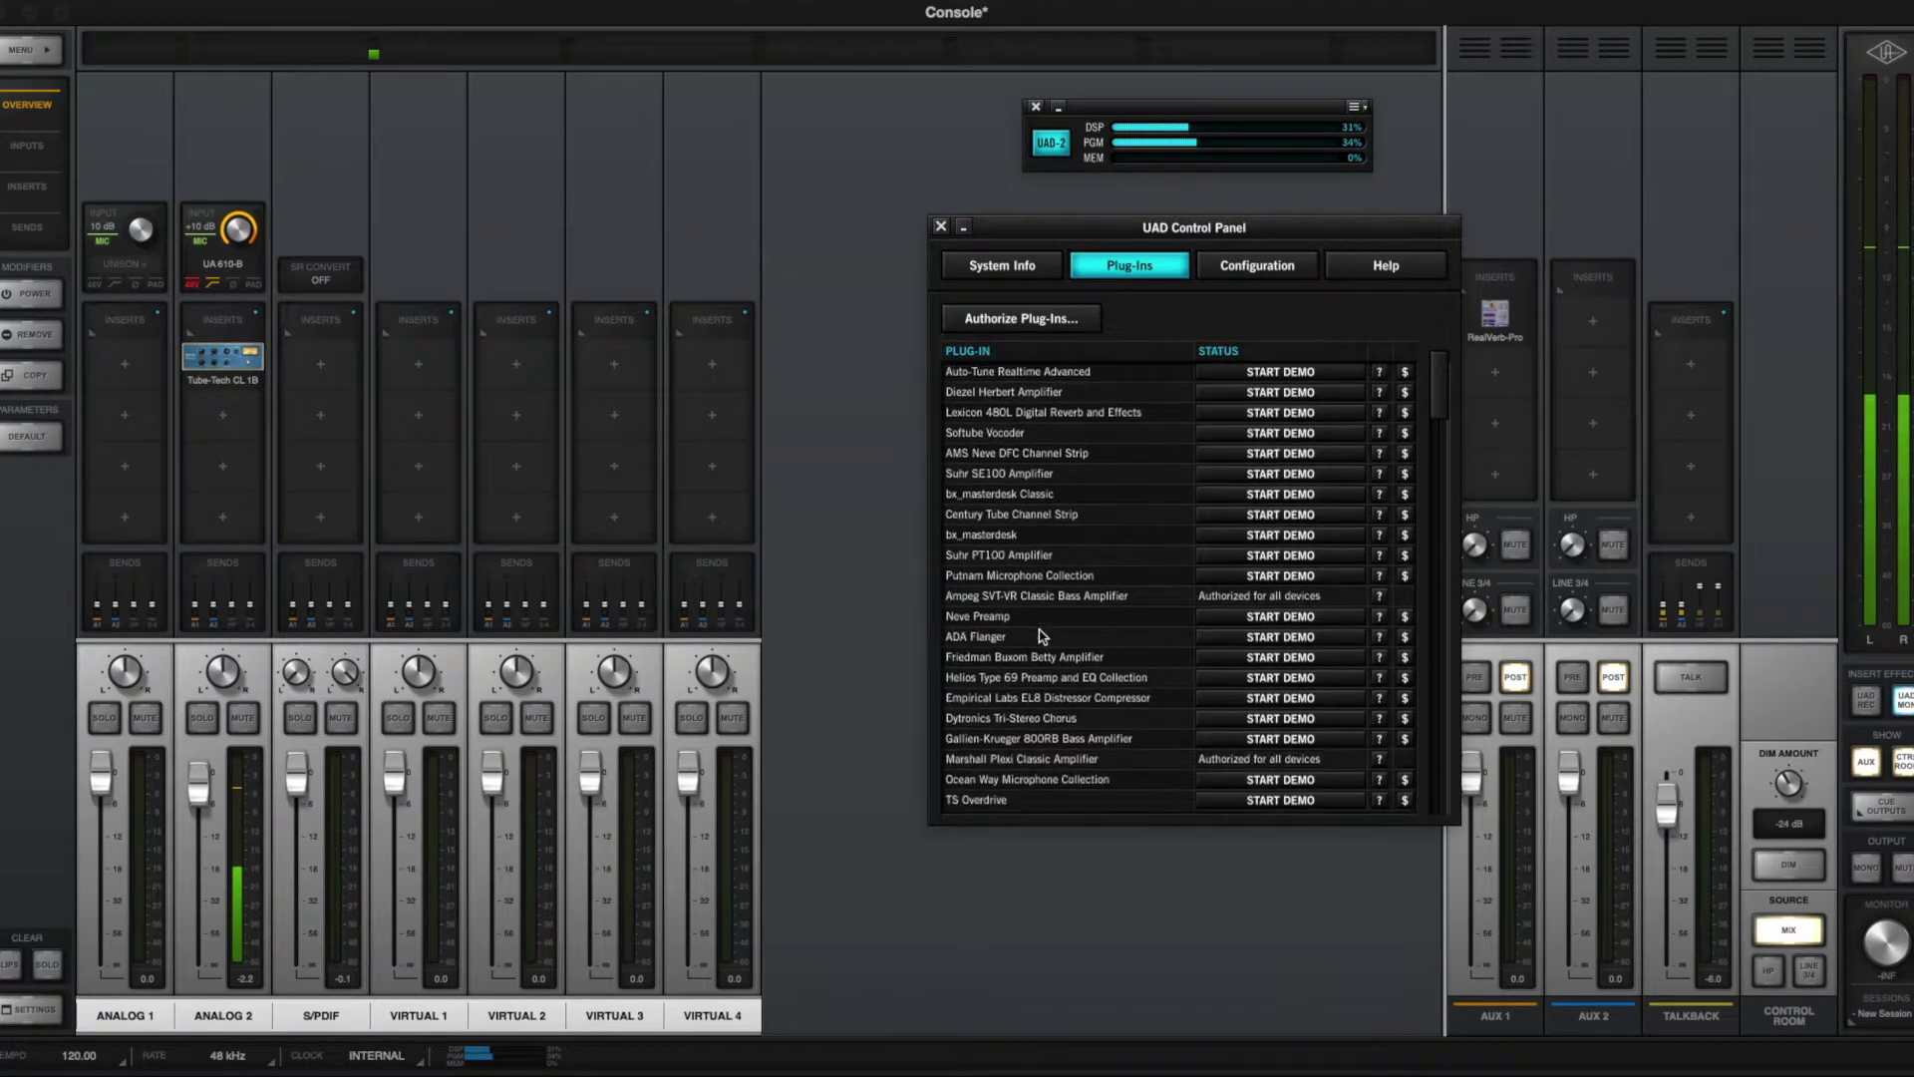
scroll(1047, 635, "down", 10)
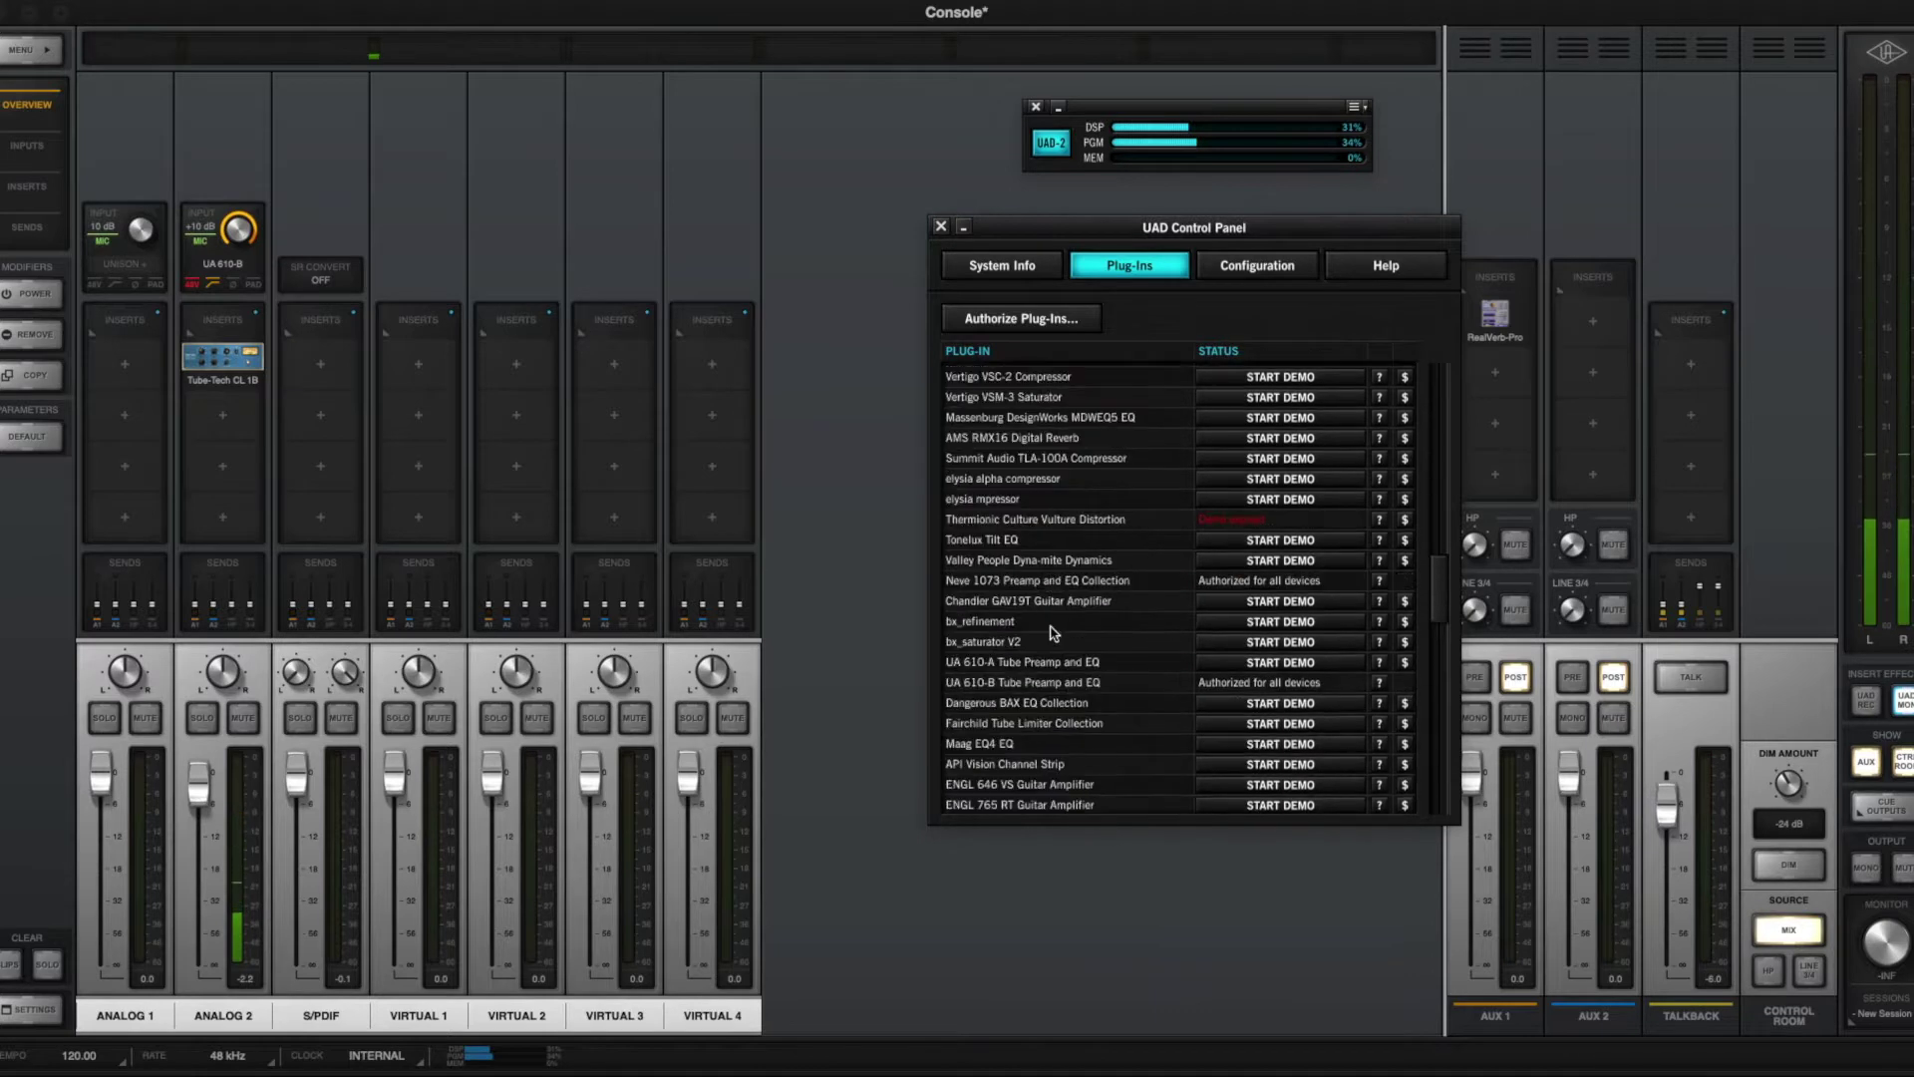
scroll(1052, 633, "down", 15)
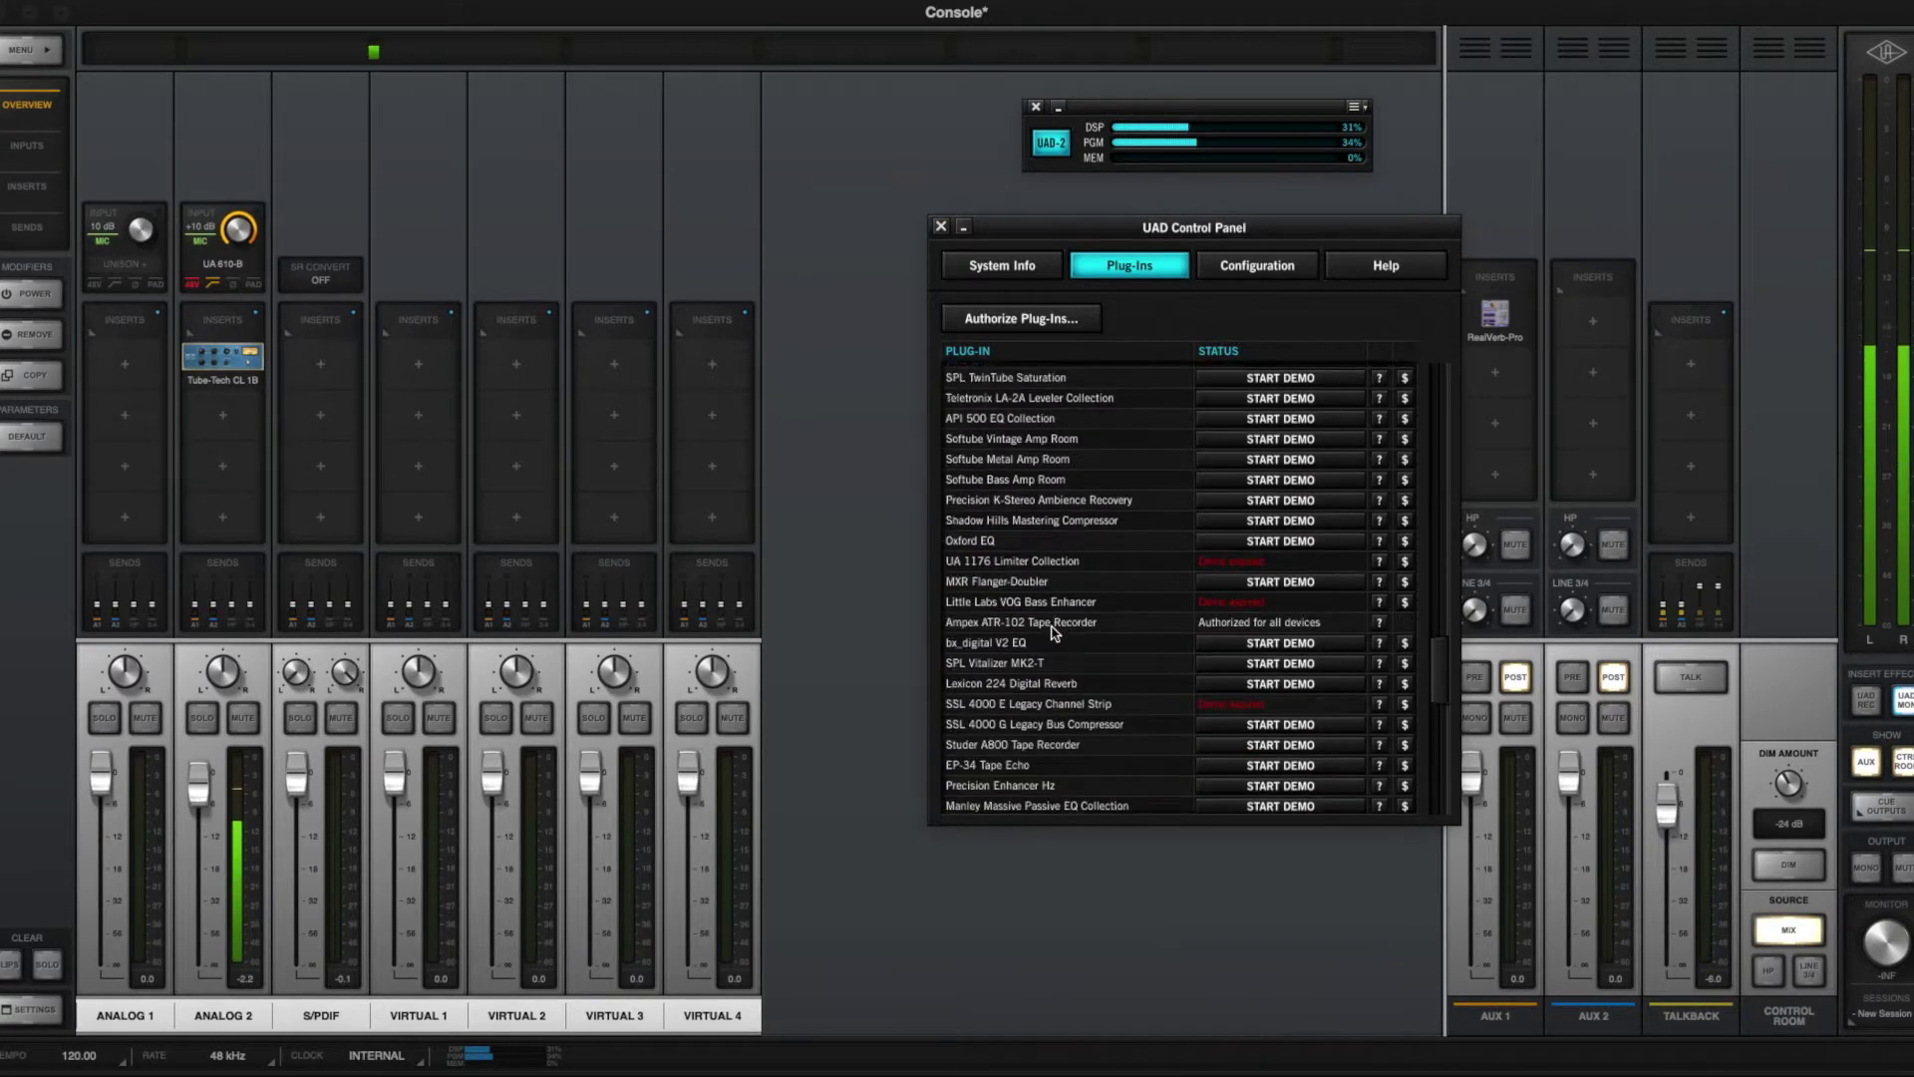
scroll(1057, 635, "down", 1)
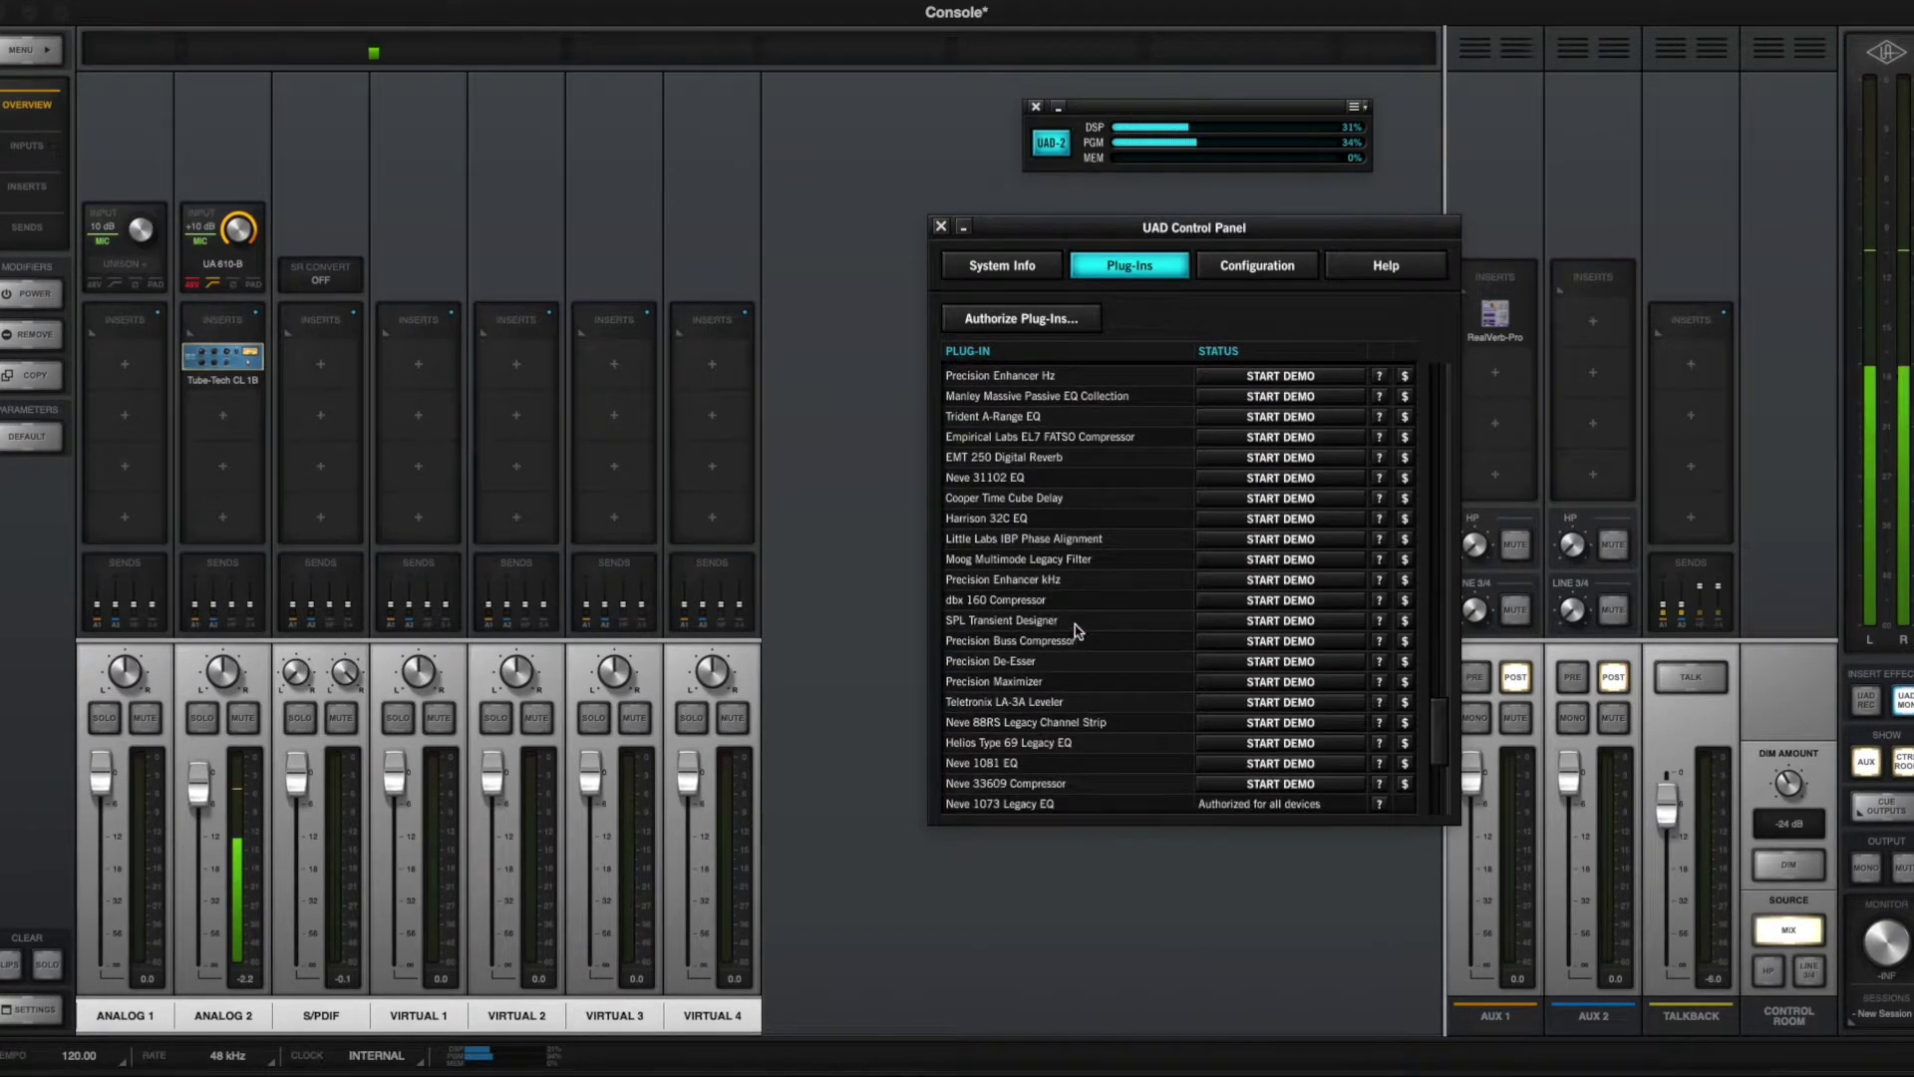
scroll(1087, 628, "up", 10)
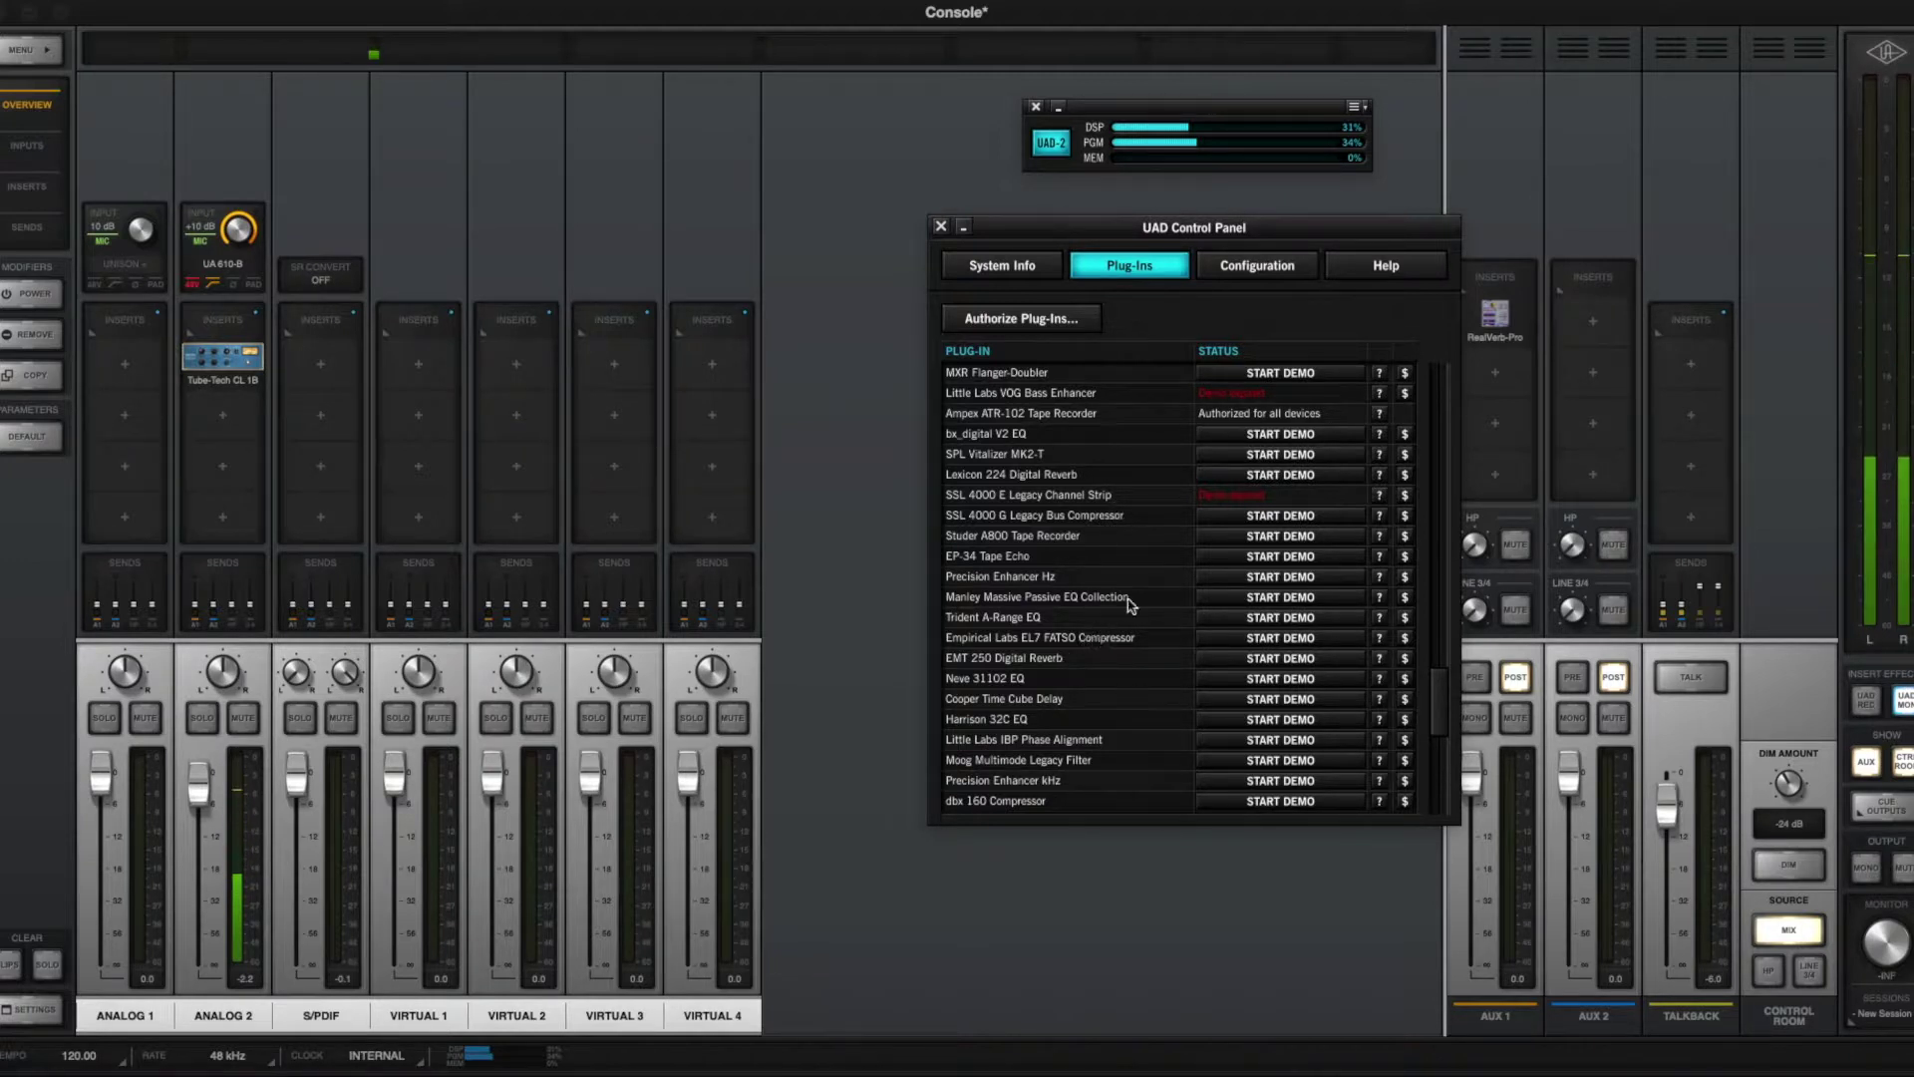
Step: Review the Configuration and Help tabs, then close the UAD Control Panel
left_click(1261, 266)
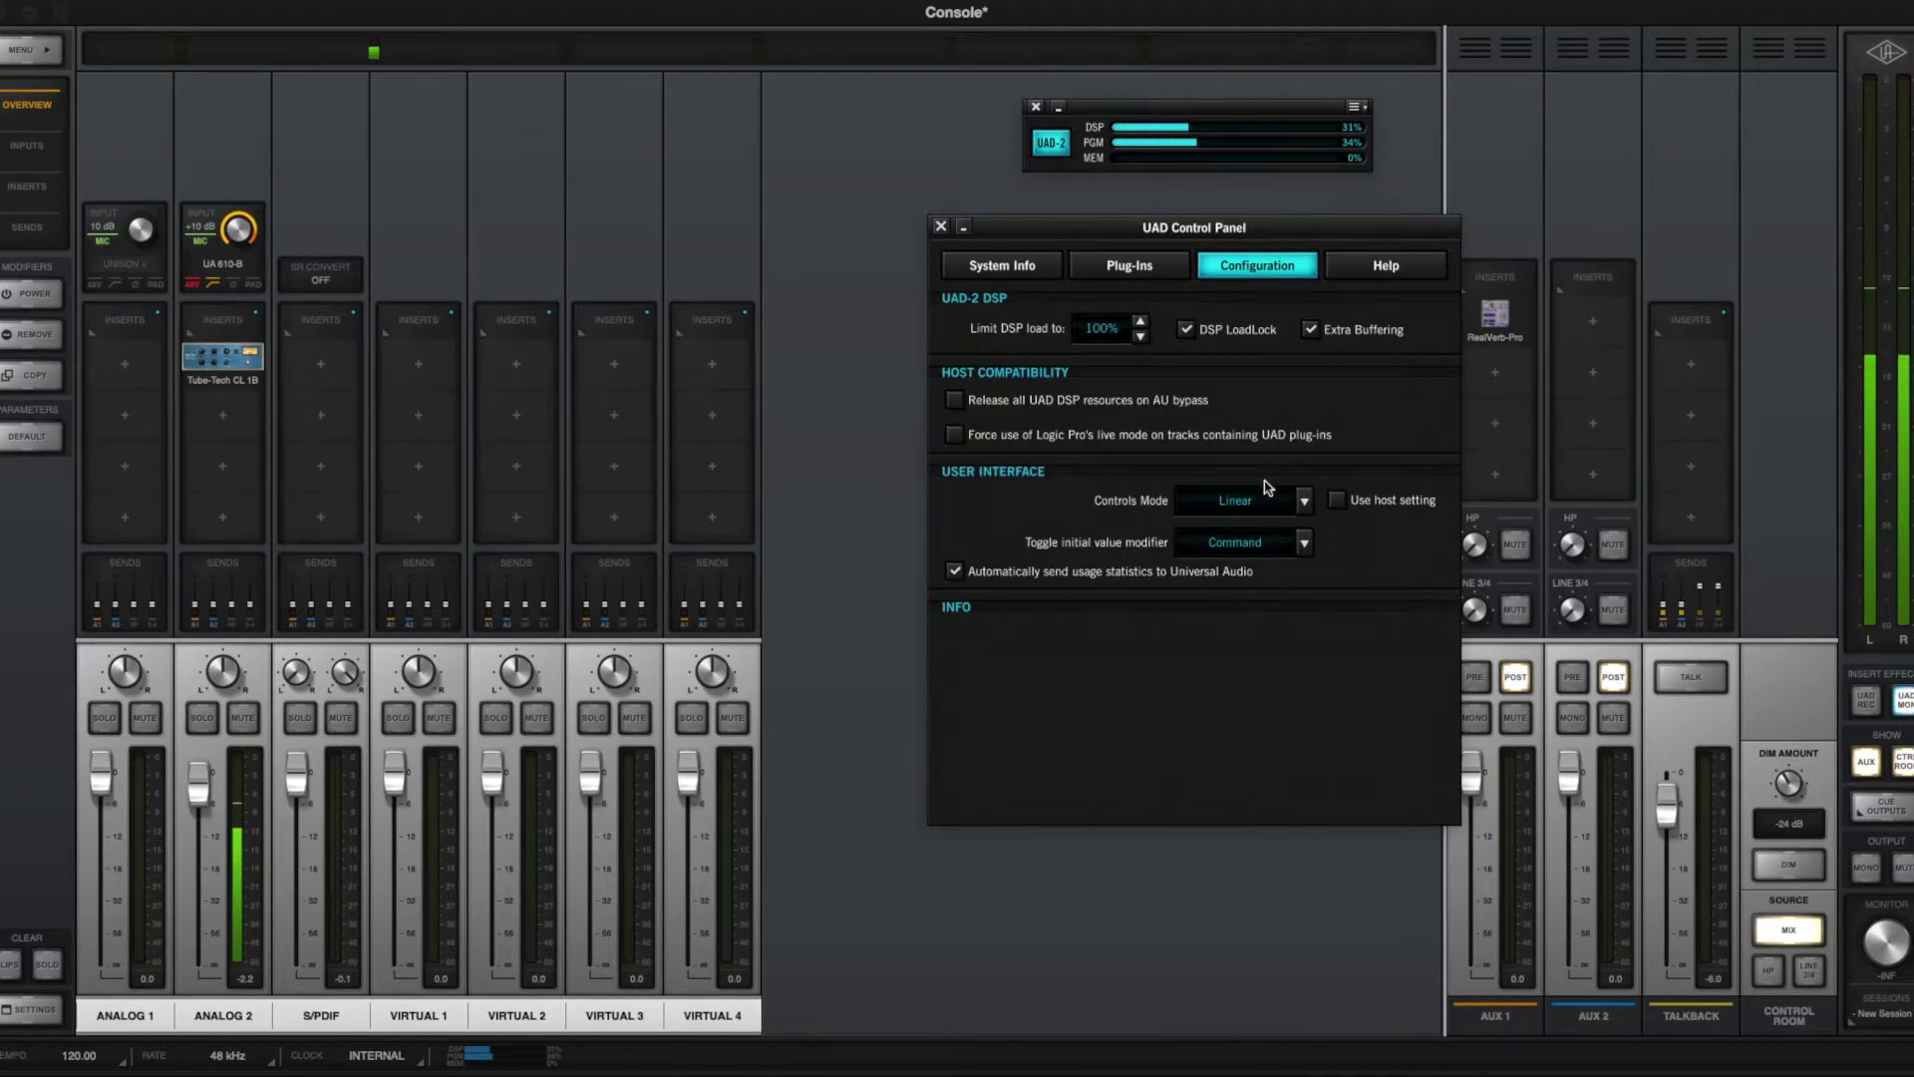
left_click(1384, 269)
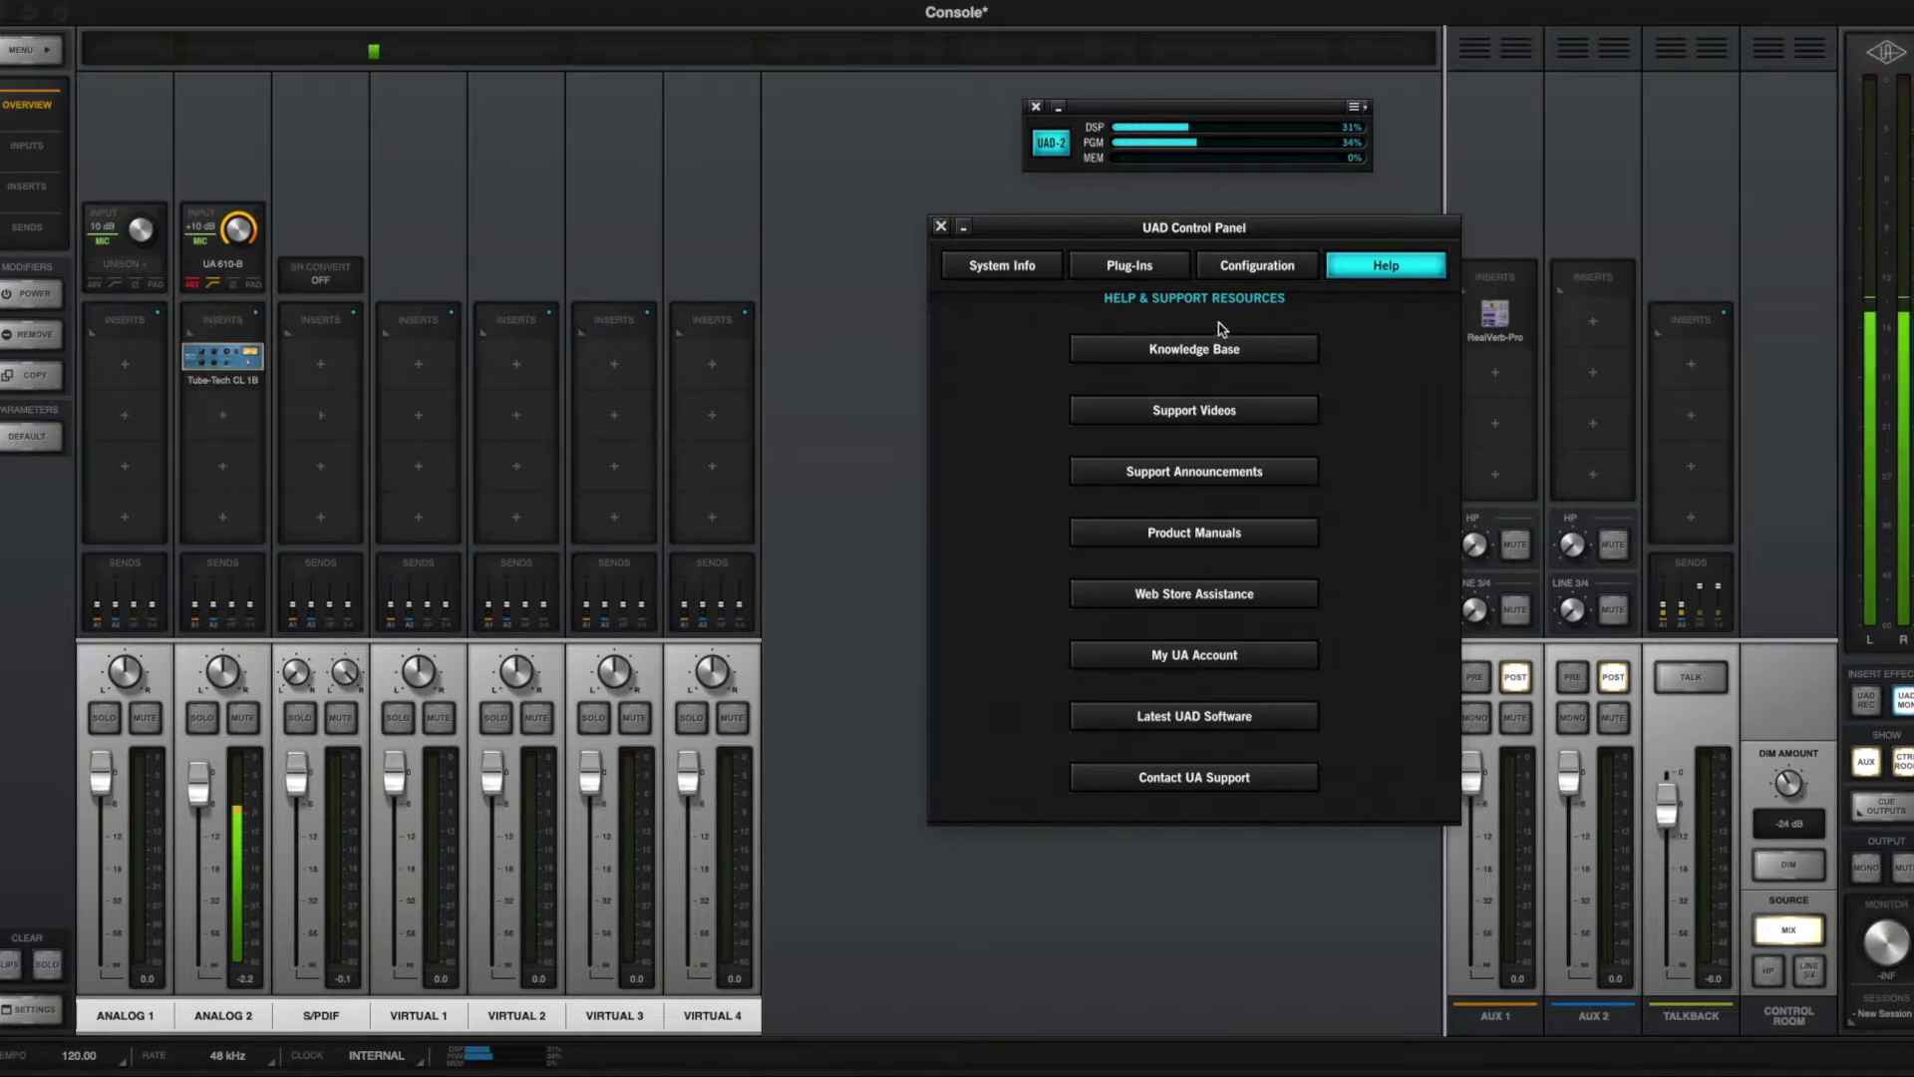
left_click(939, 227)
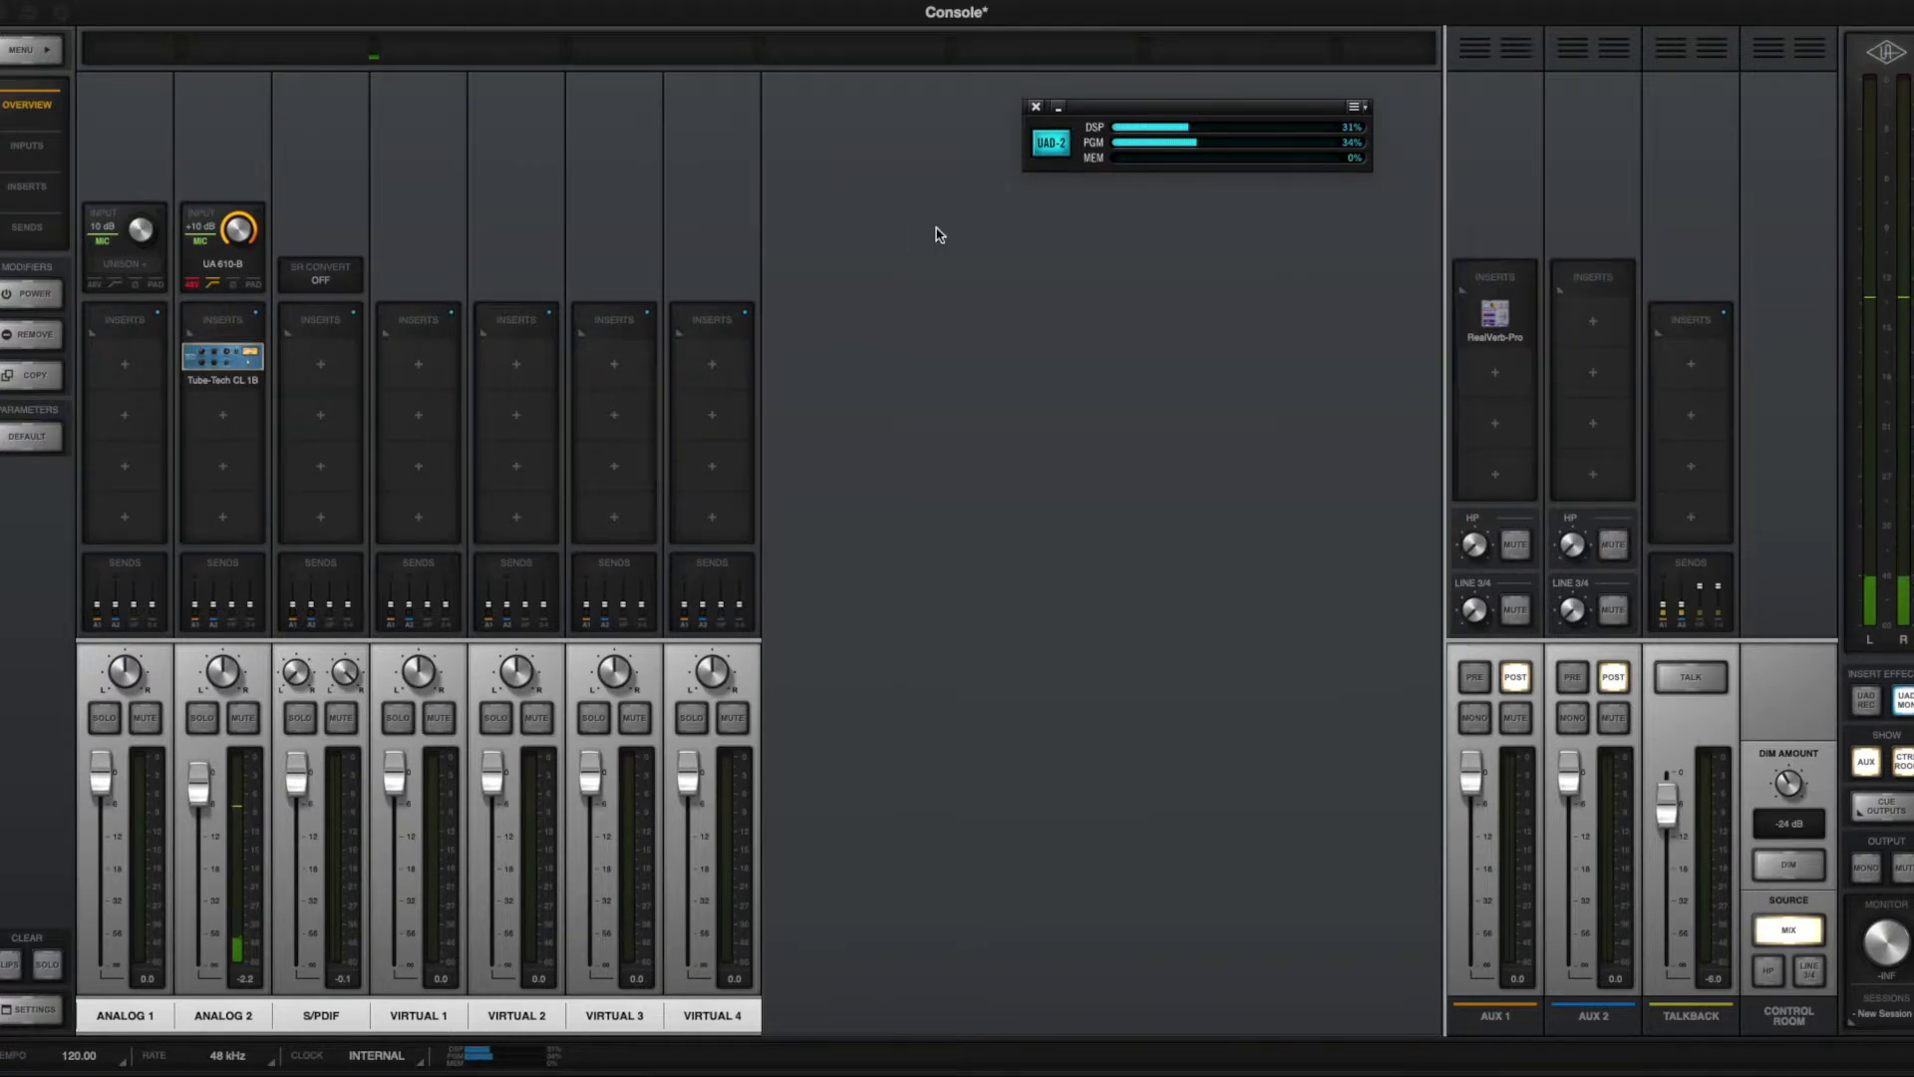
left_click(1036, 106)
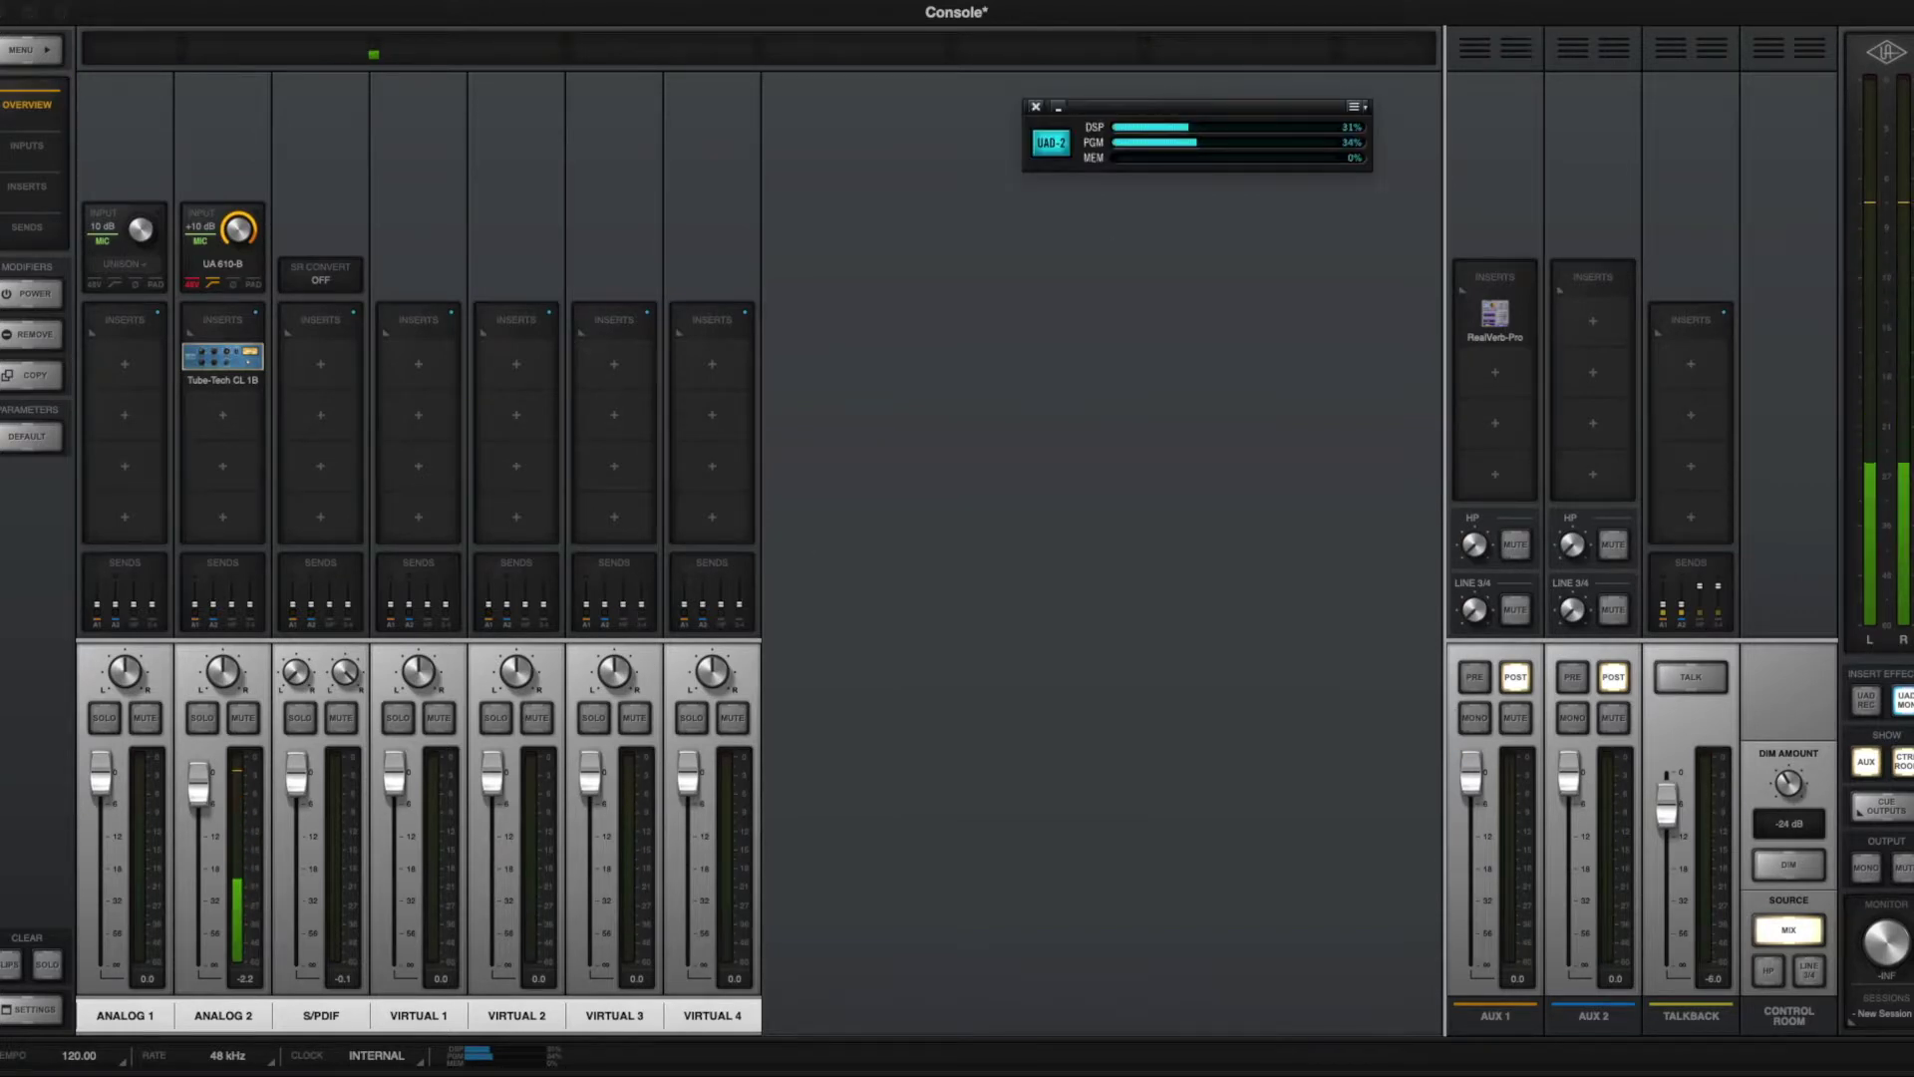
Step: Centre the DSP meter, check System Info, close the panel, then load Tube-Tech CL 1B on Analog 2
left_click_drag(1194, 106, 1052, 279)
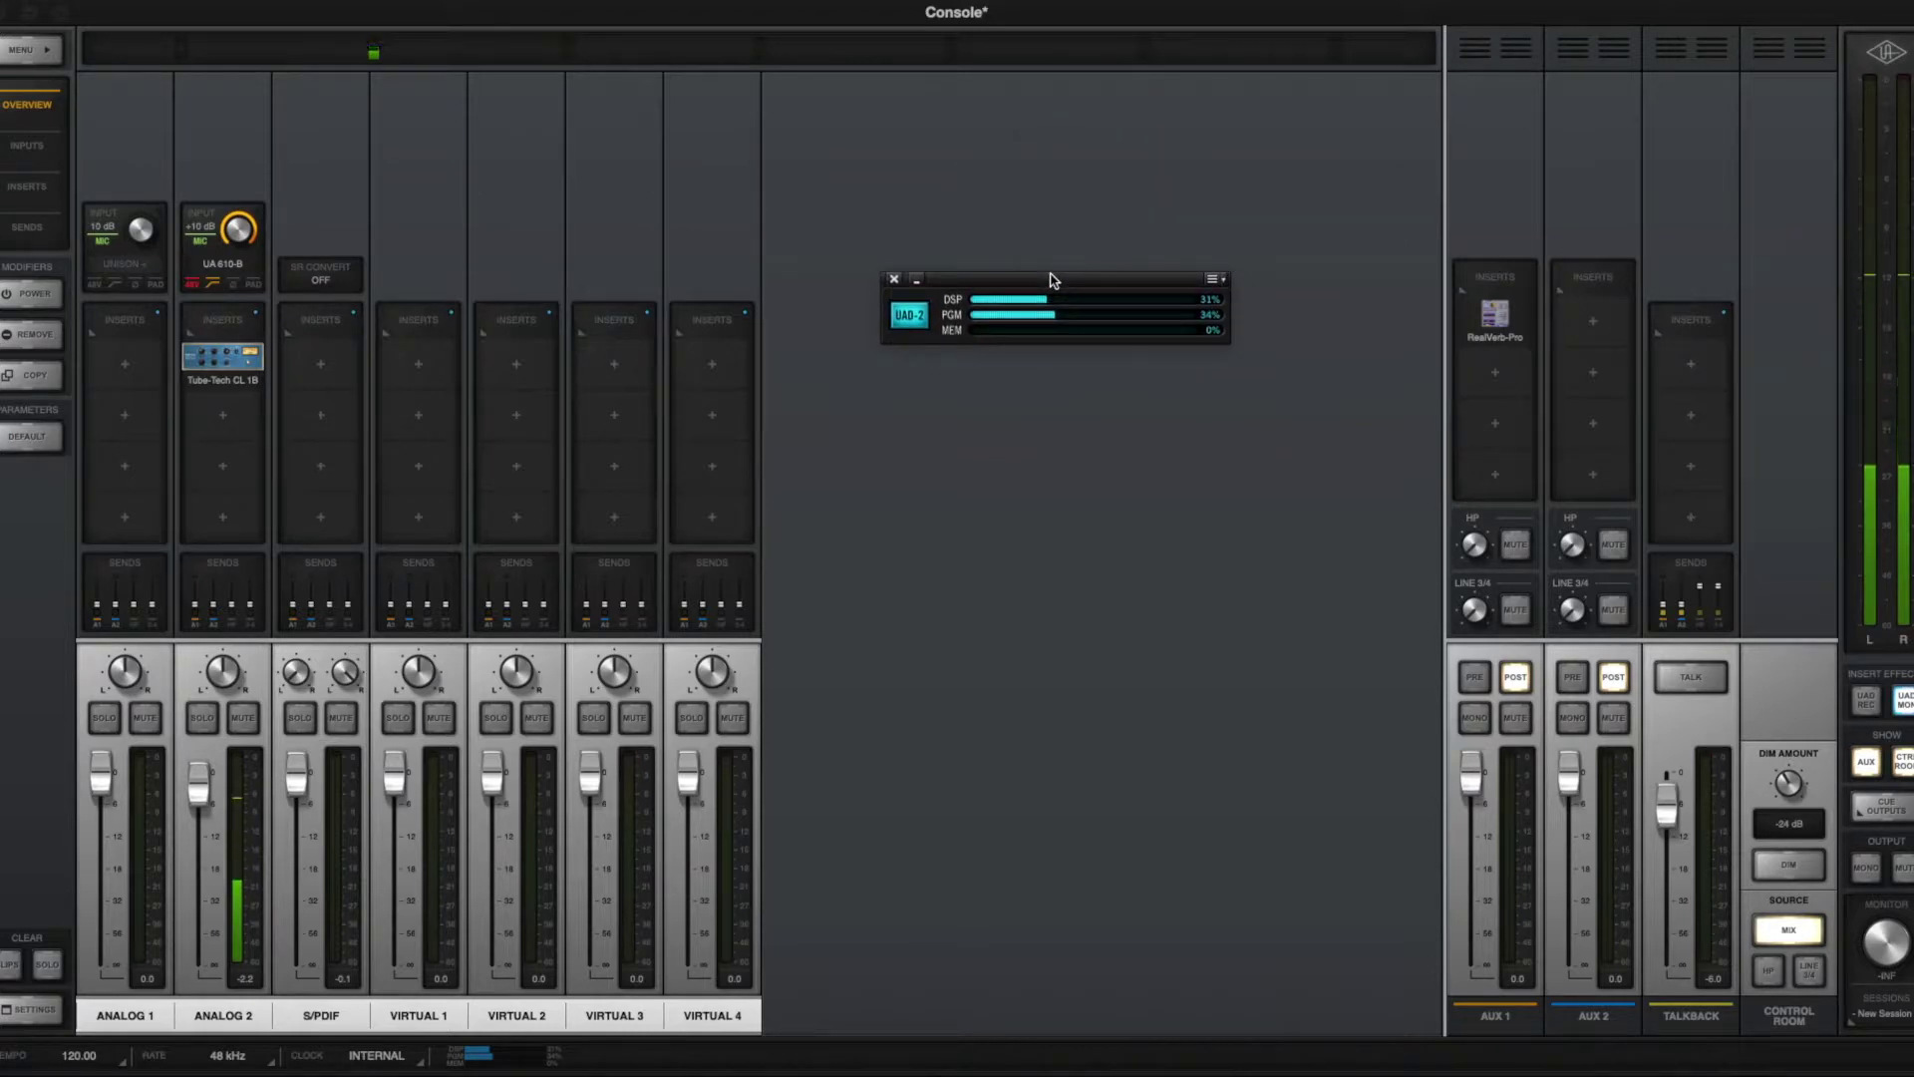
double_click(965, 304)
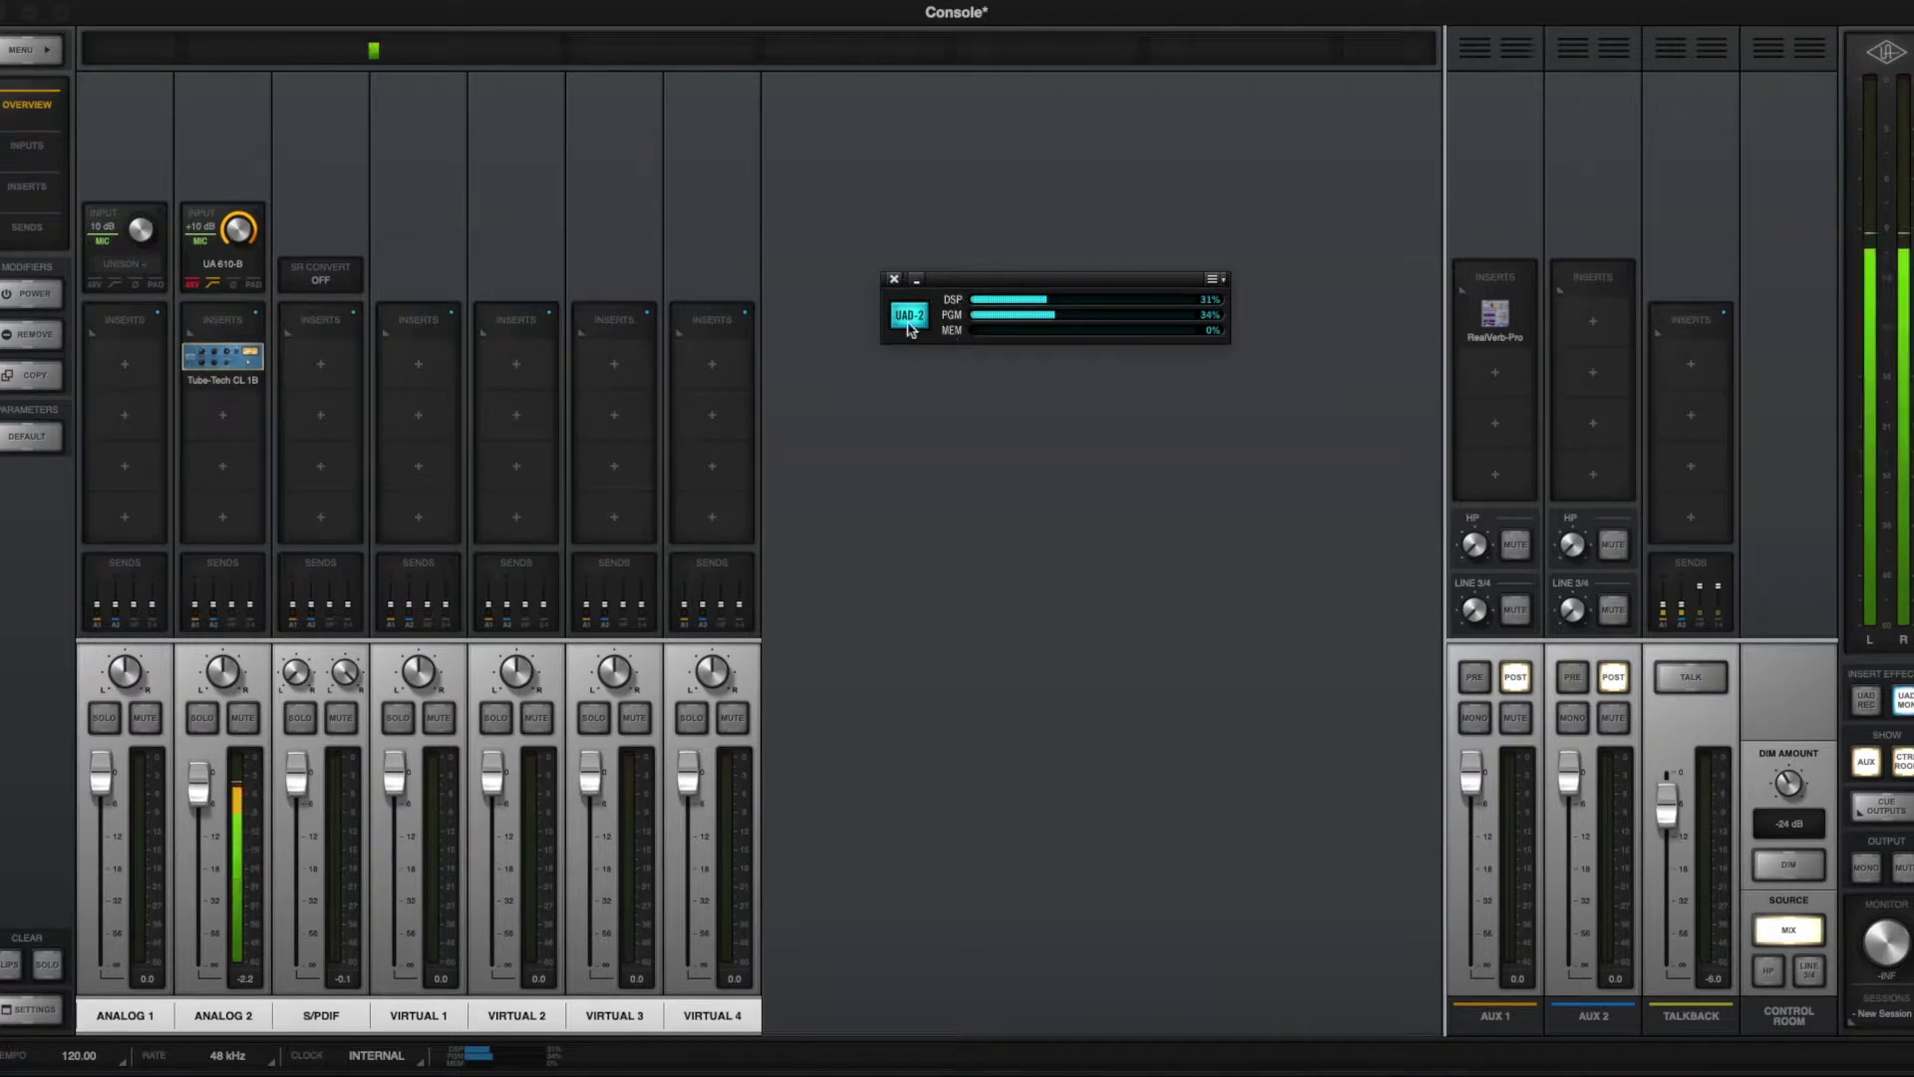
left_click(1007, 265)
left_click_drag(1047, 228, 873, 404)
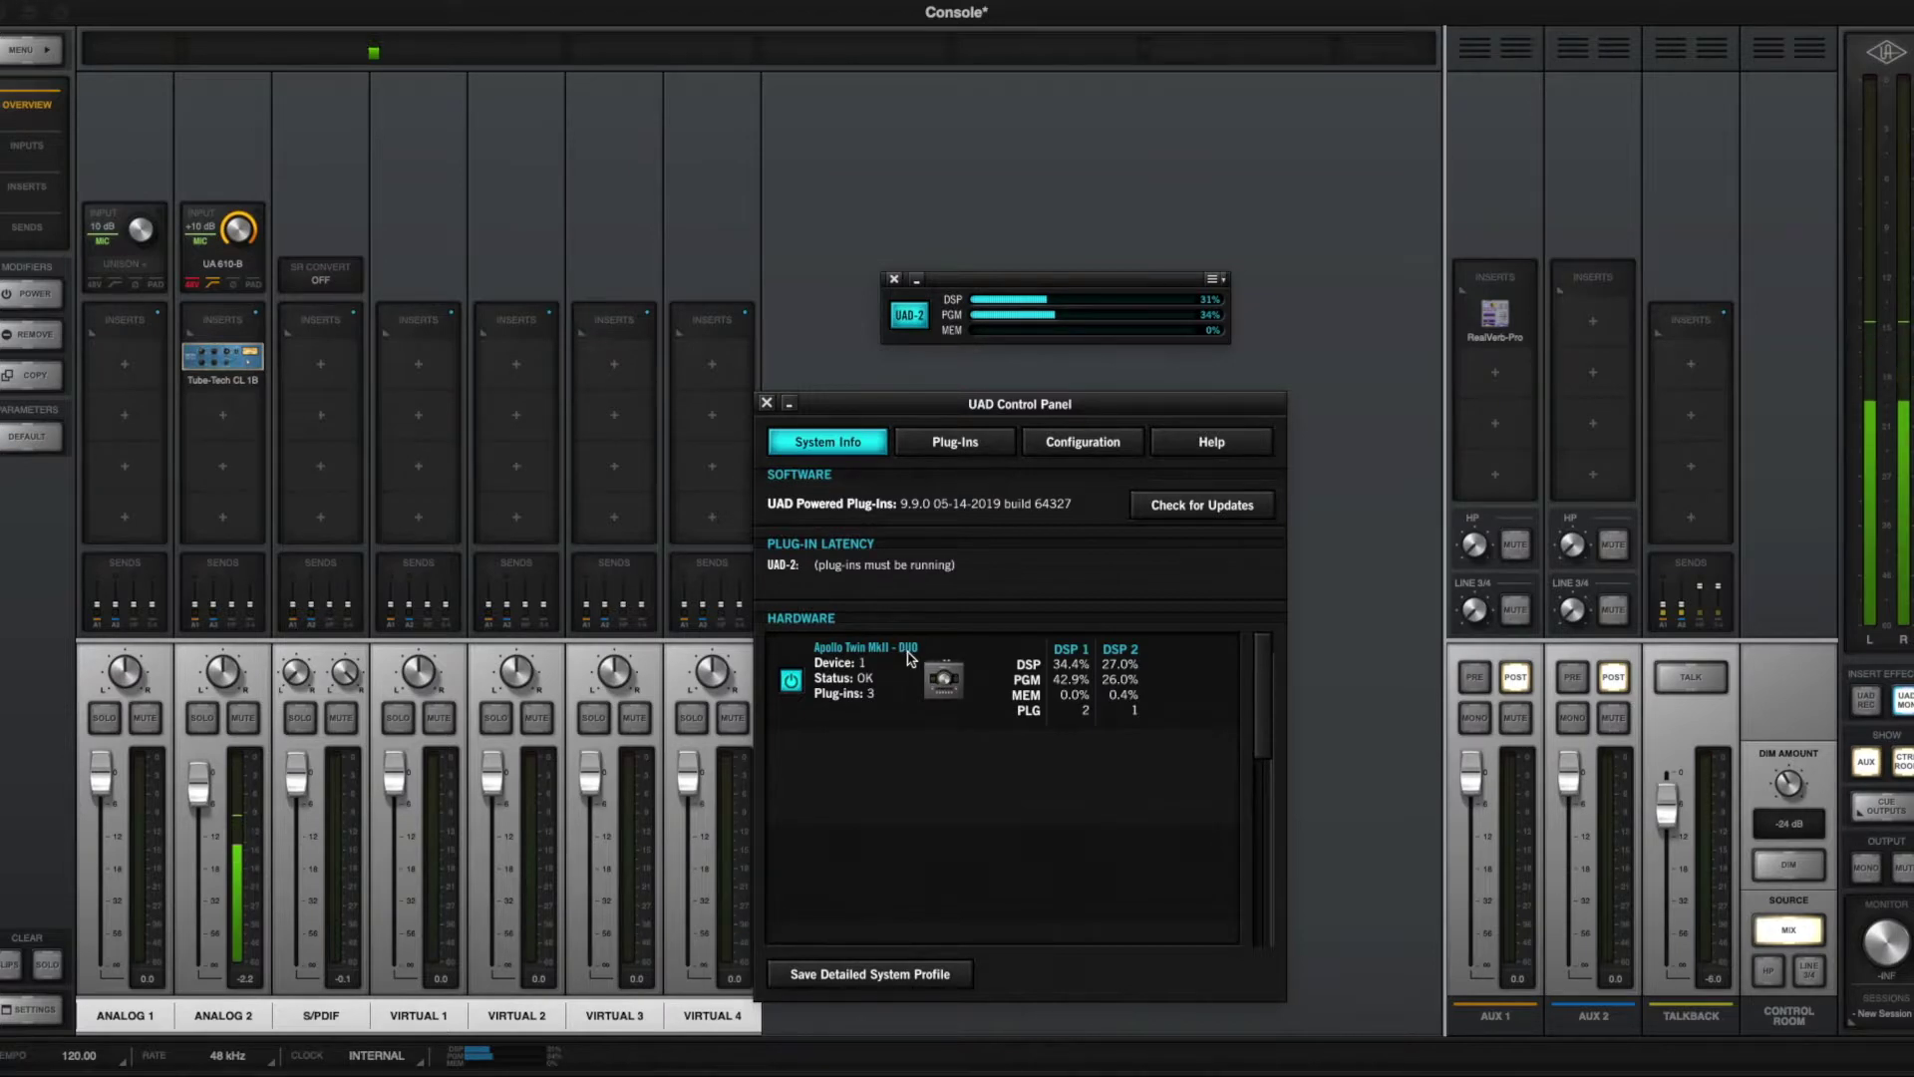
key("super+w")
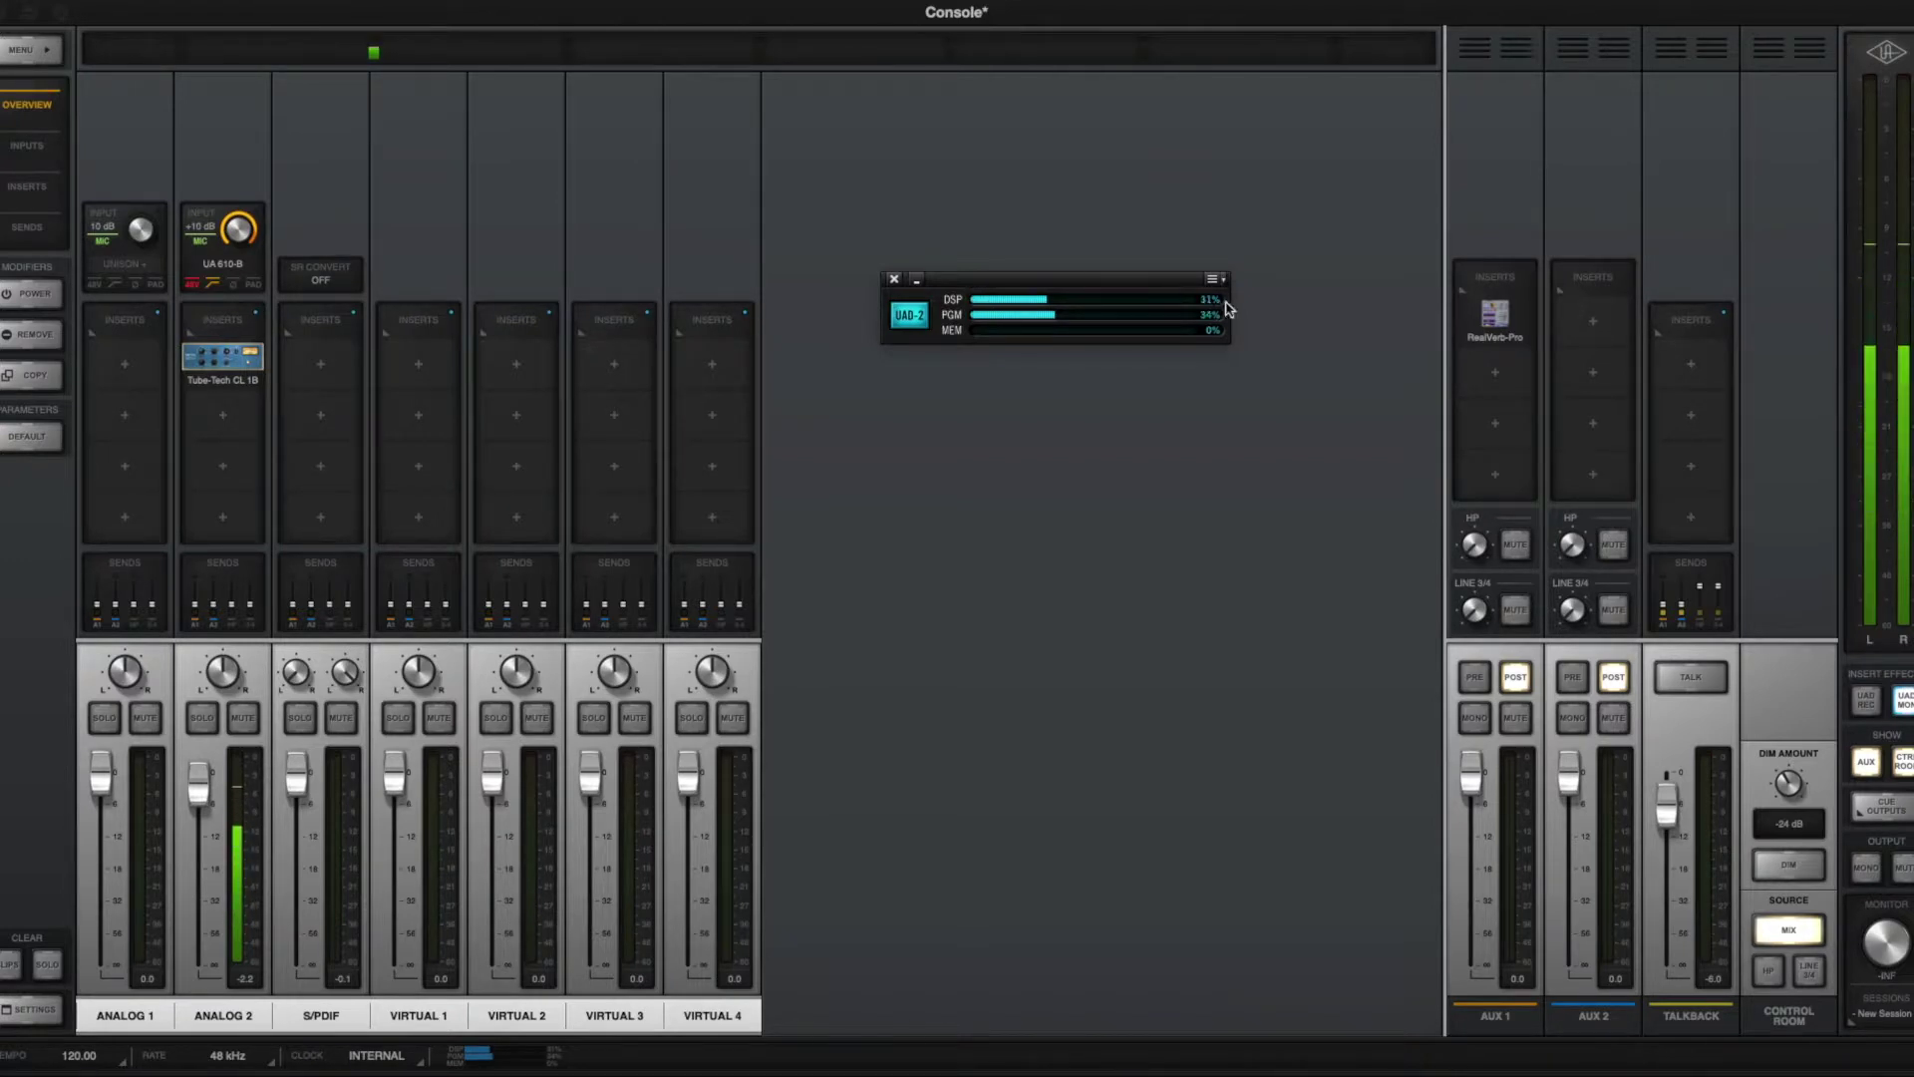
left_click(222, 356)
Step: Arrange the Tube-Tech CL 1B and RealVerb Pro windows side by side
left_click_drag(1084, 162, 803, 405)
left_click(1496, 315)
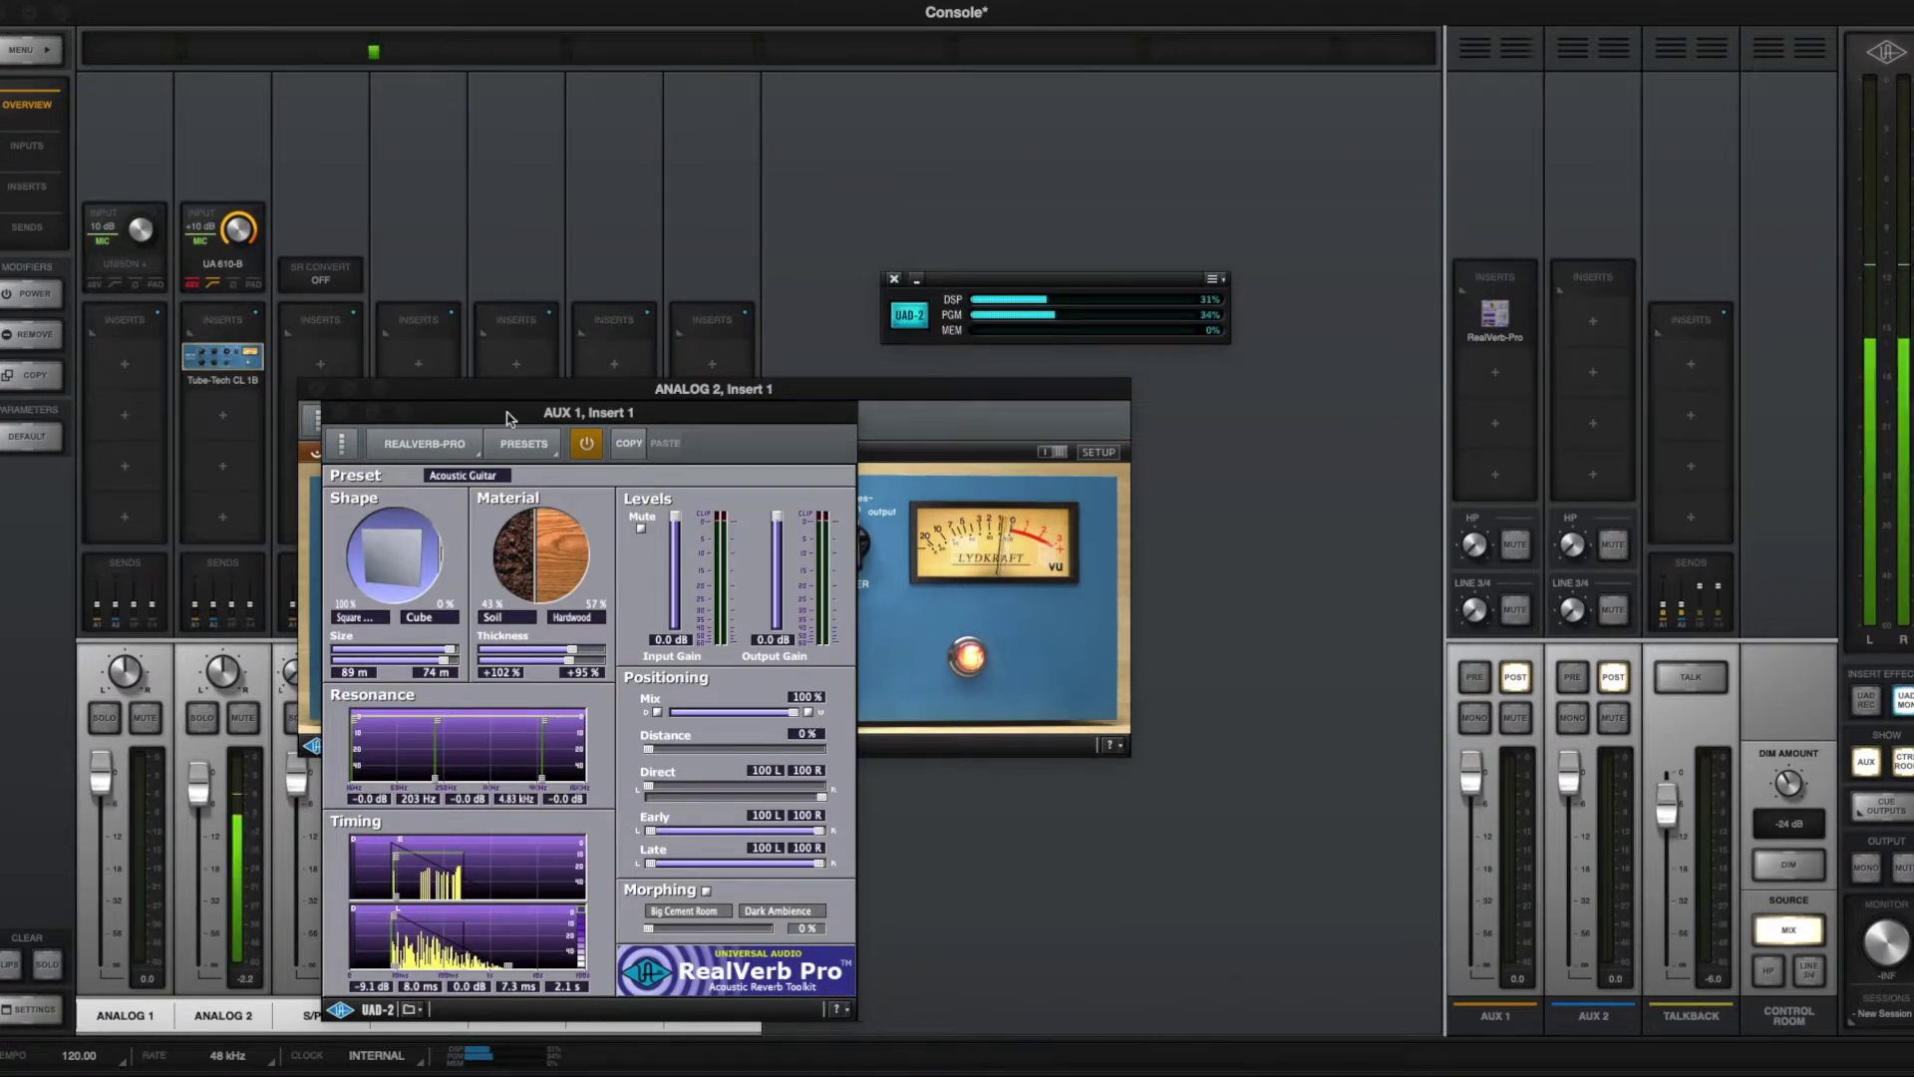
left_click_drag(512, 417, 1352, 404)
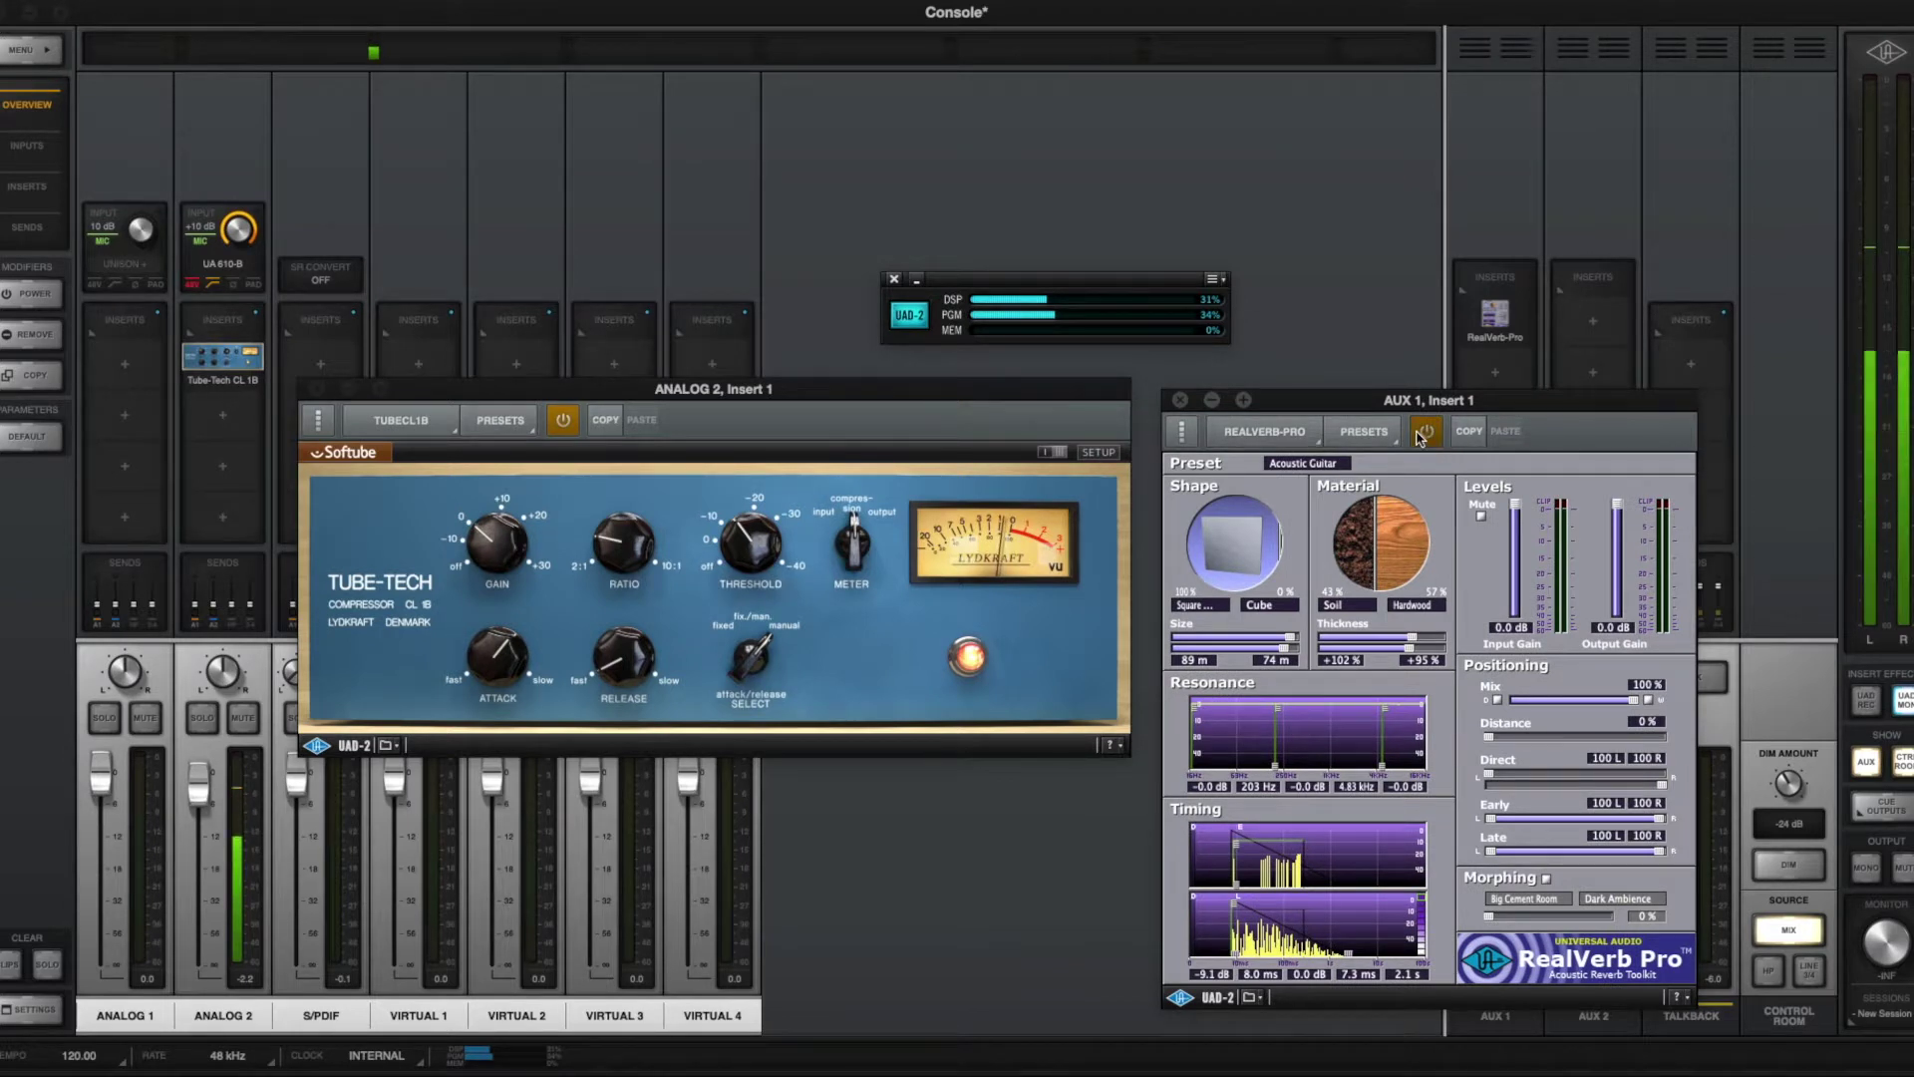
Step: Bypass both Tube-Tech and RealVerb Pro, re-enable them, and close the Tube-Tech window
left_click(561, 421)
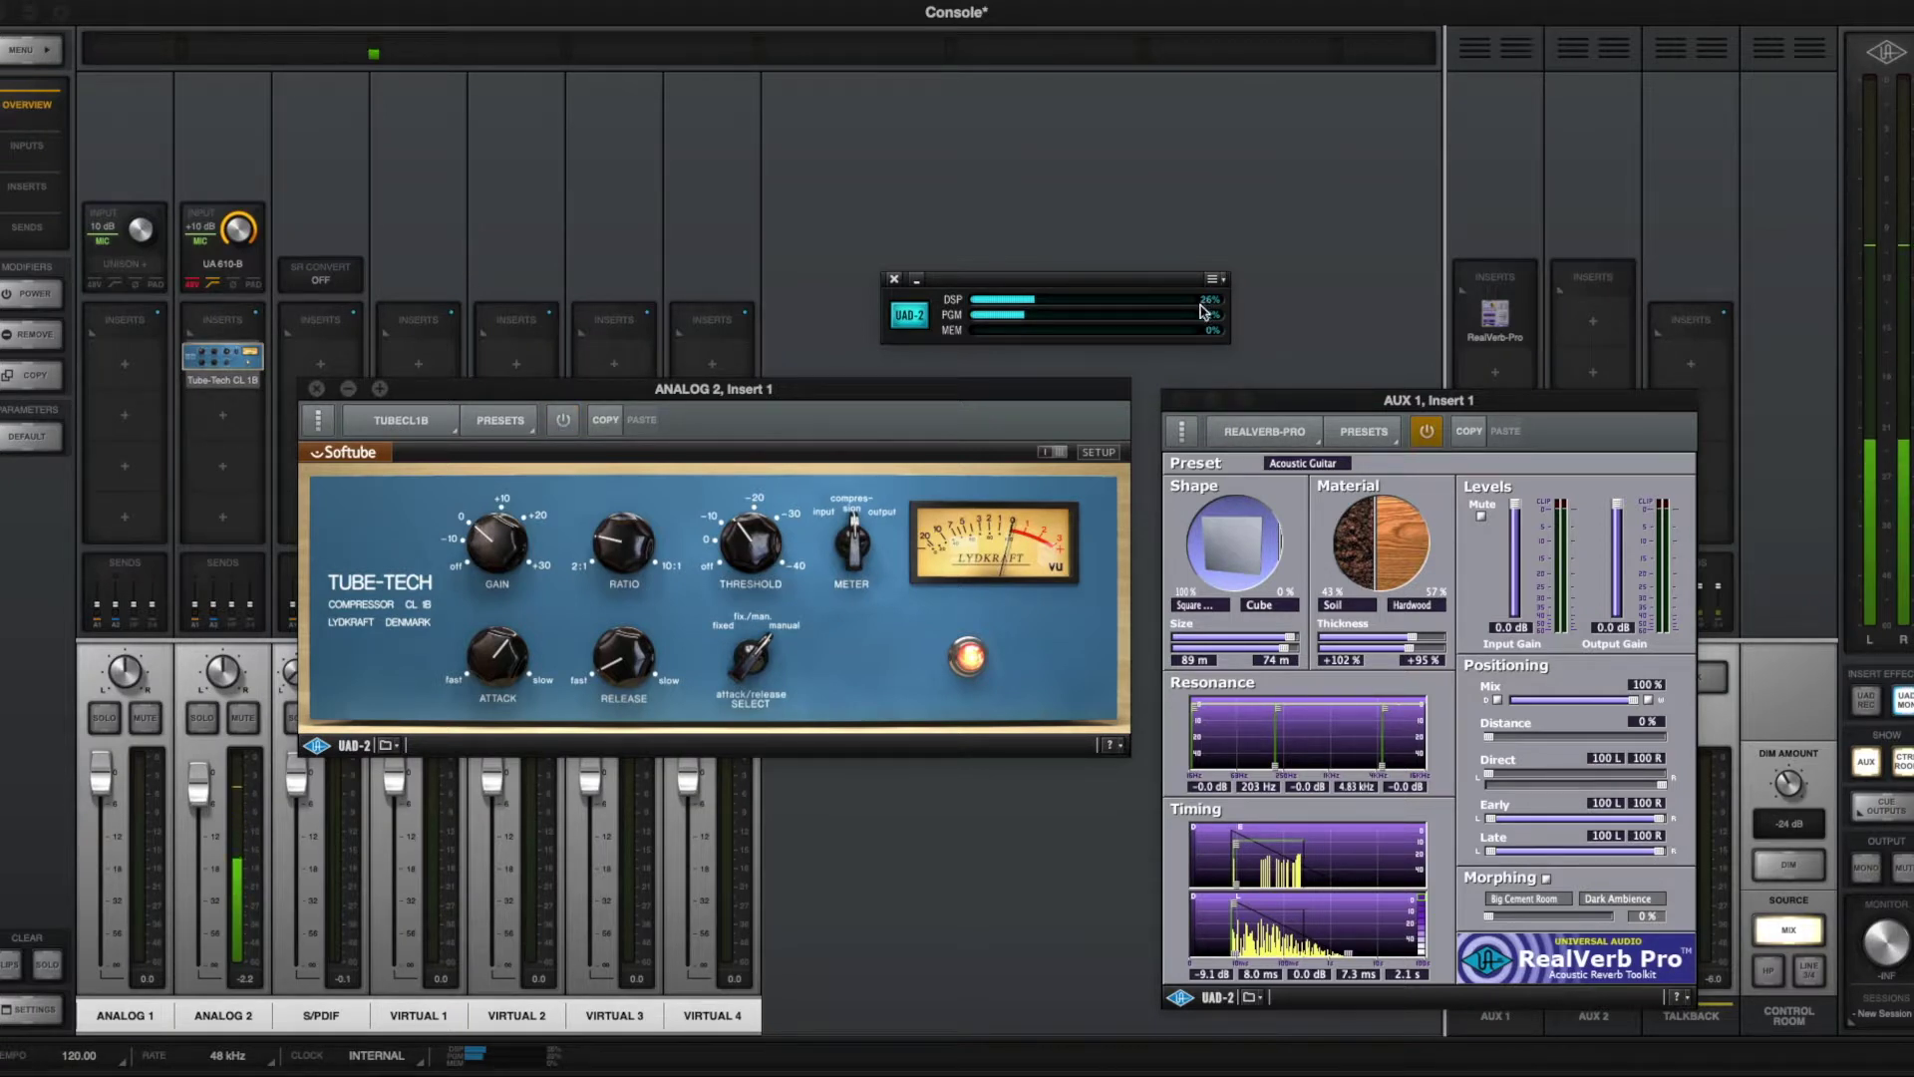
left_click(1426, 432)
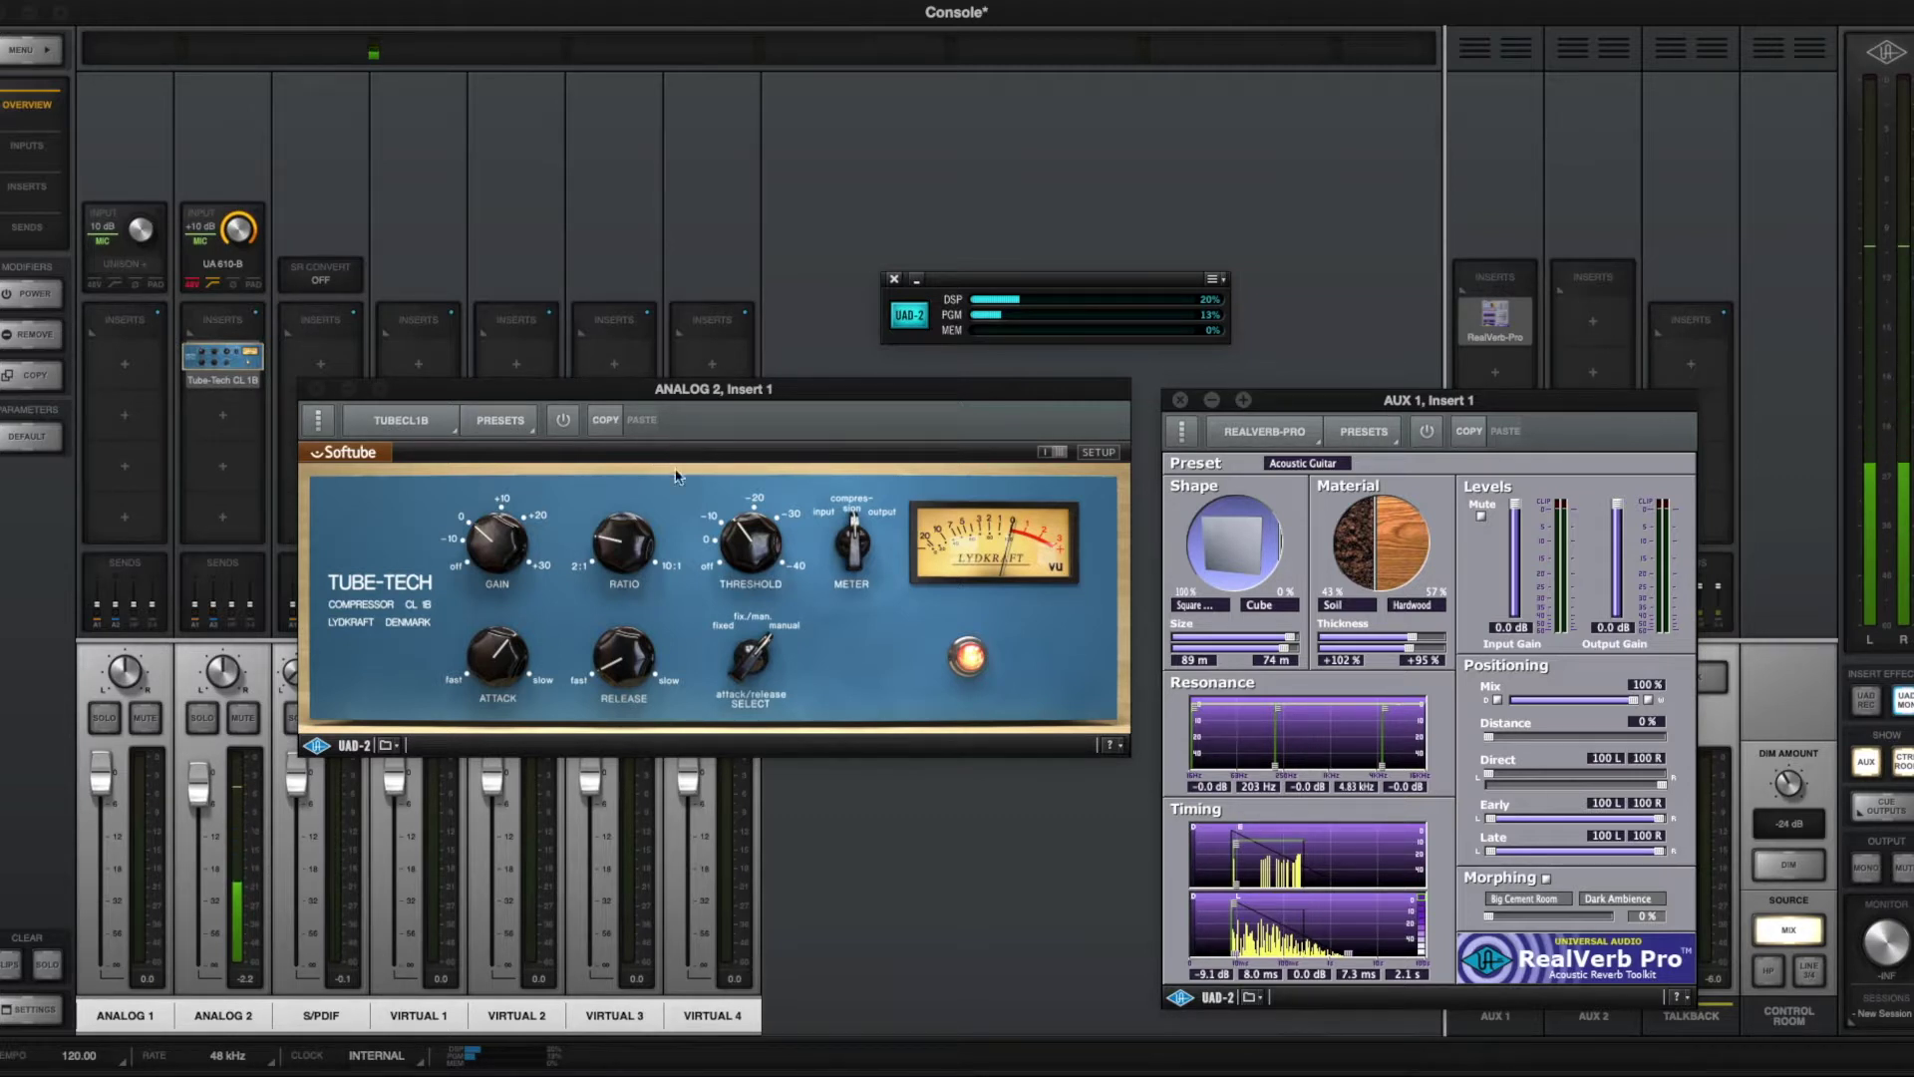
left_click(563, 420)
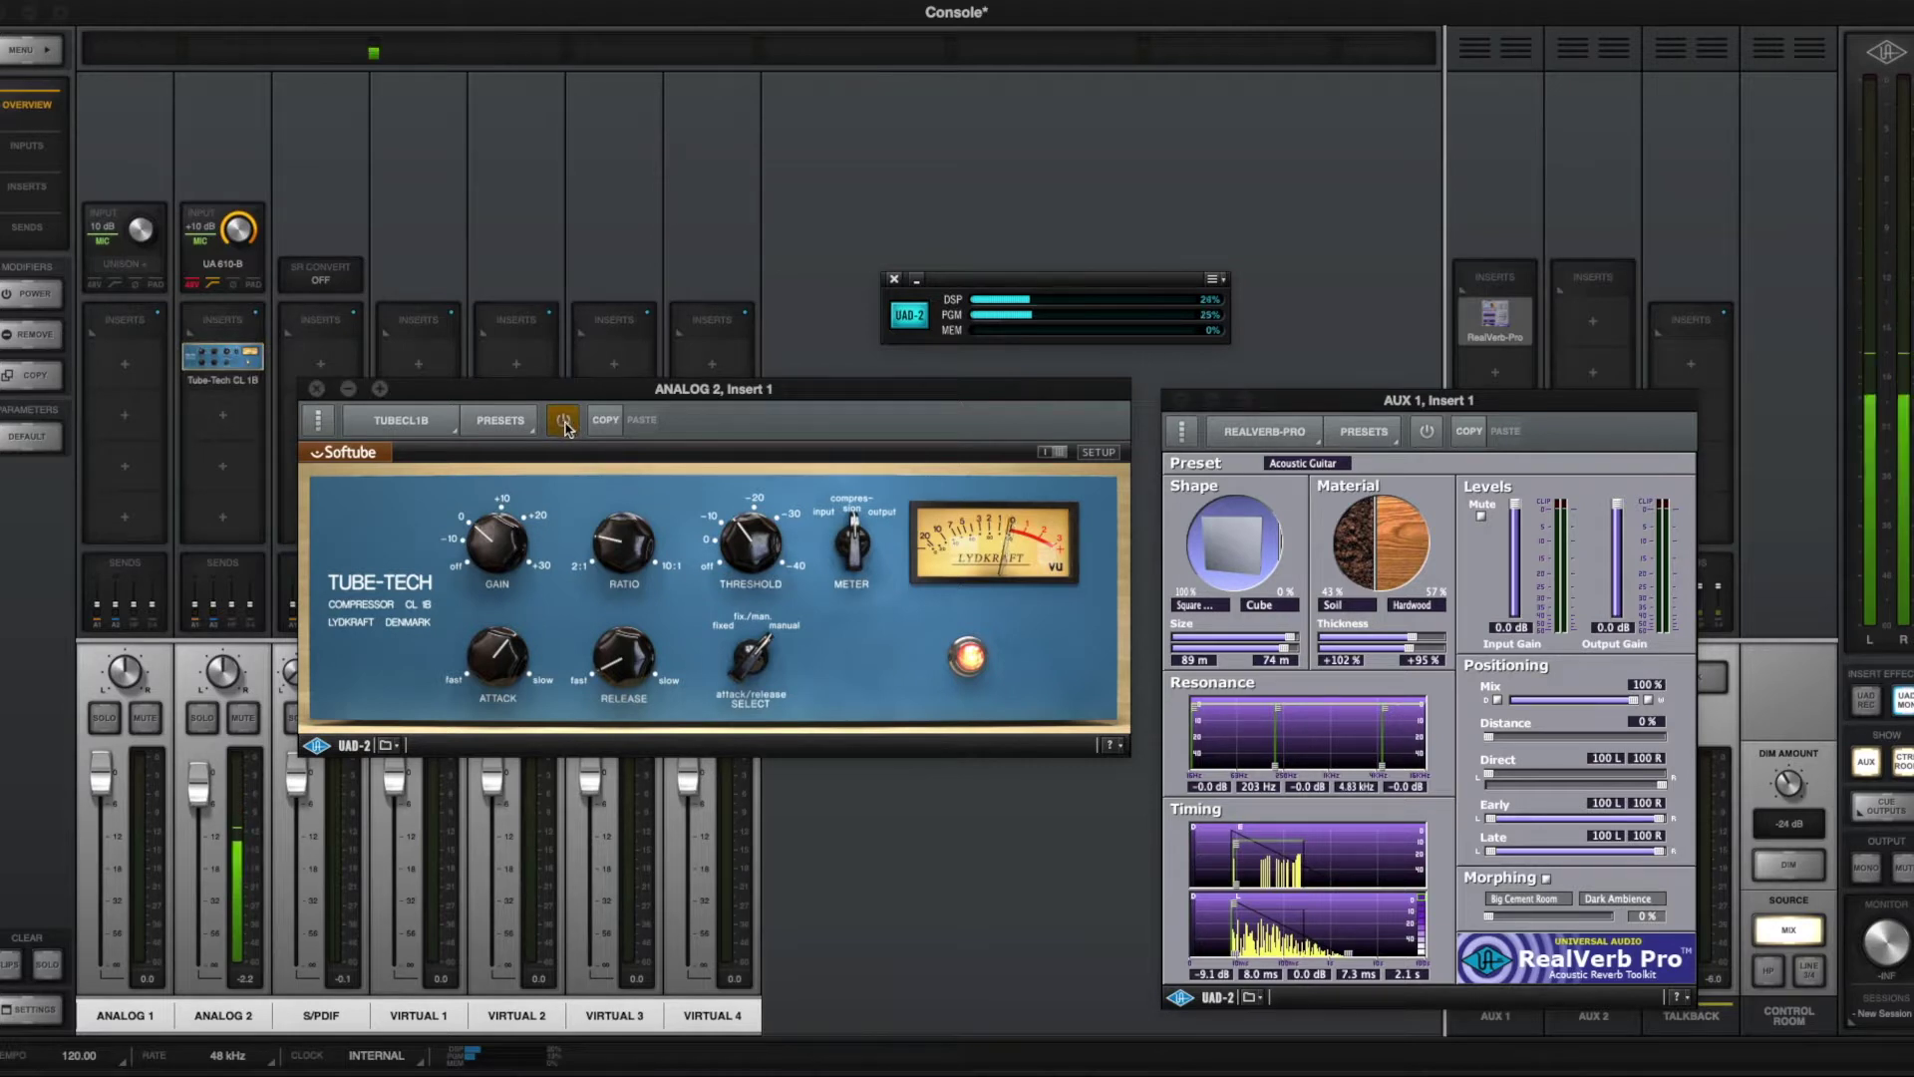
left_click(1427, 431)
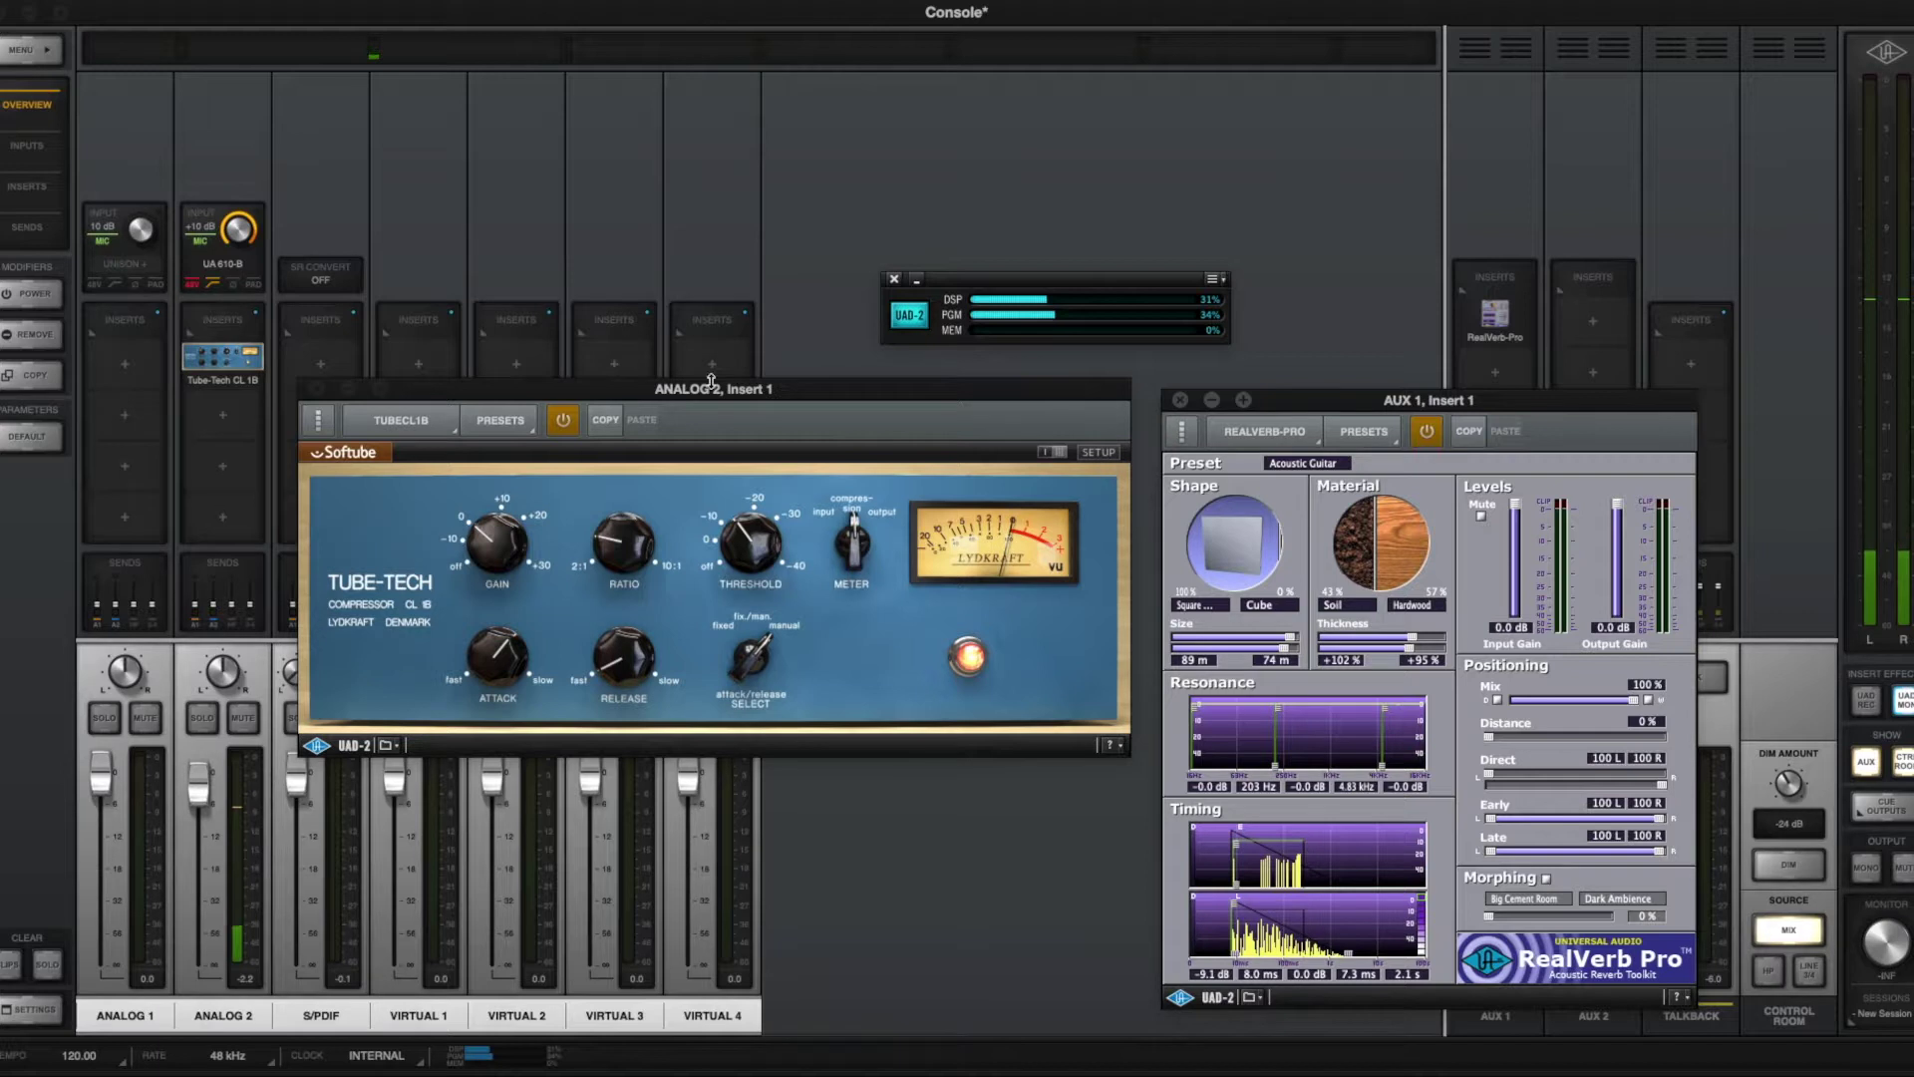
left_click(317, 389)
Step: Close the RealVerb Pro window and switch to the Inputs view of preamp settings
left_click(1181, 400)
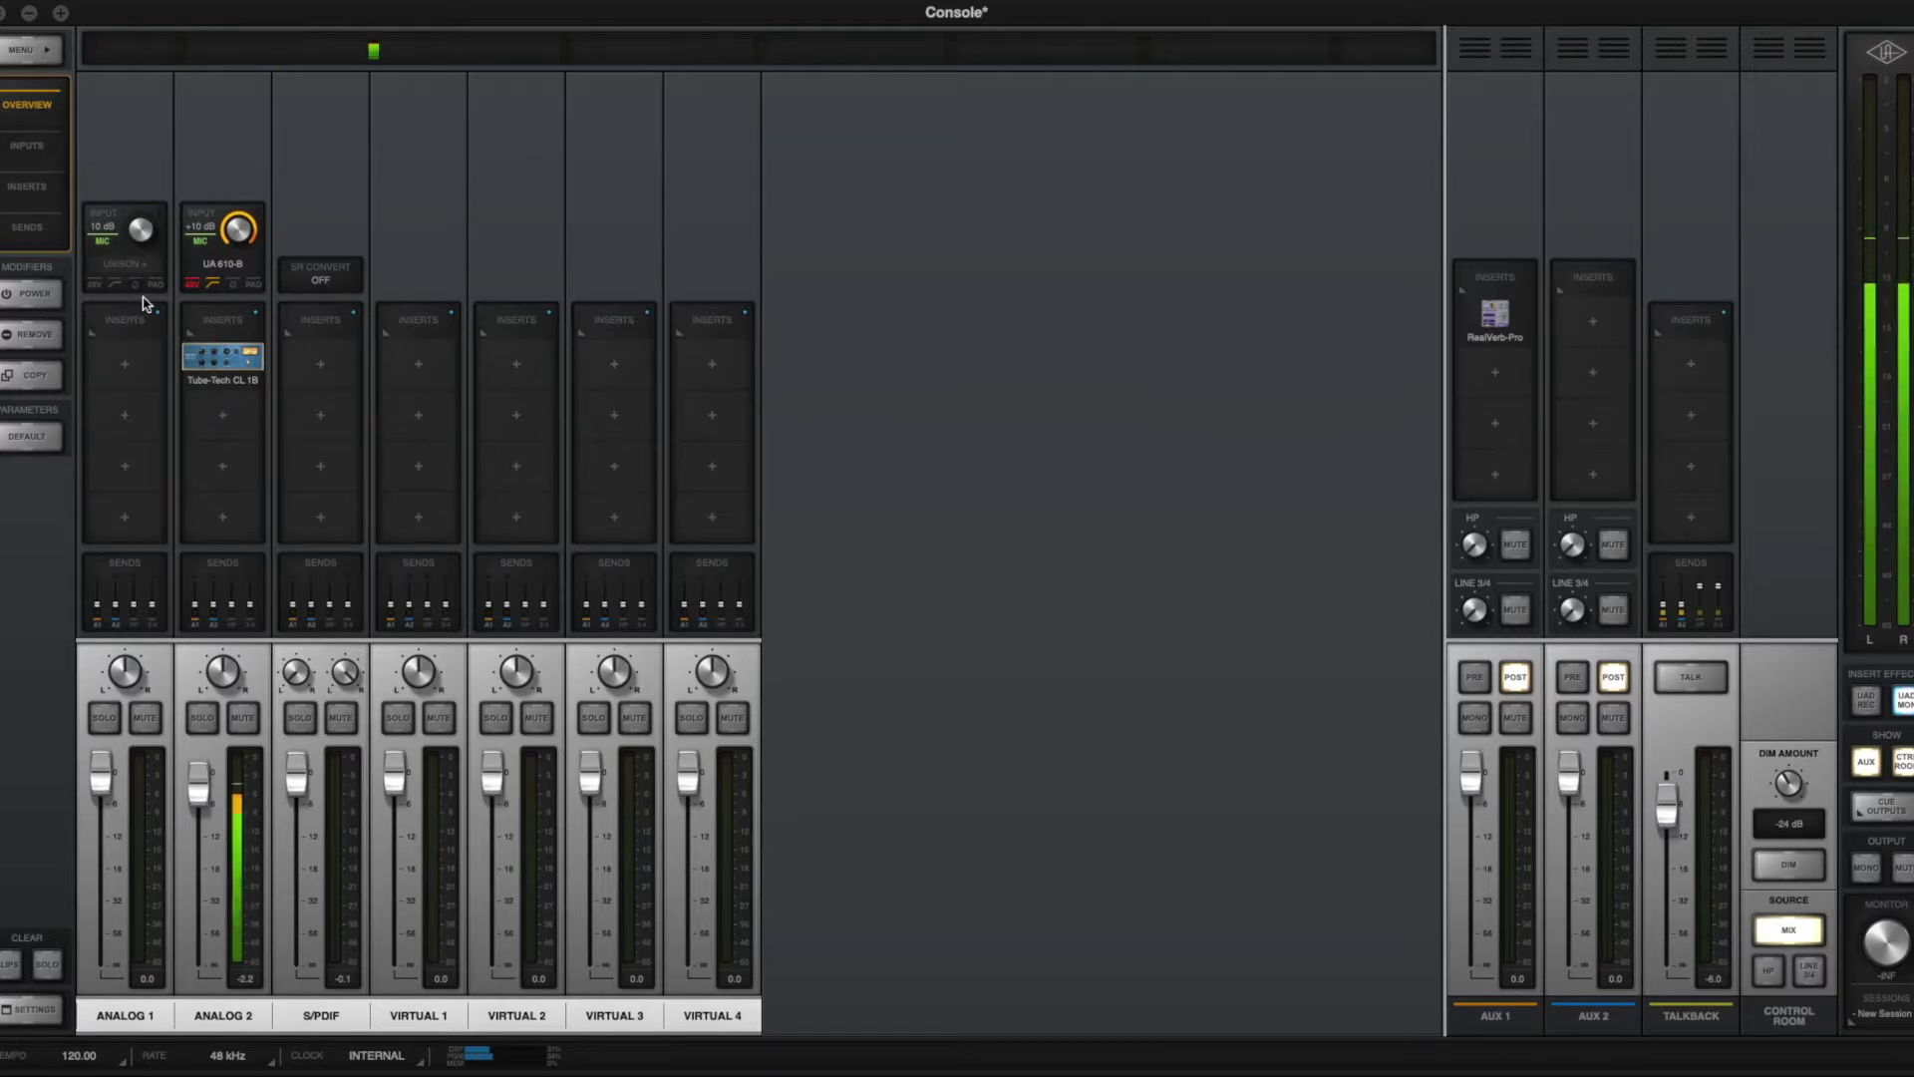
left_click(33, 152)
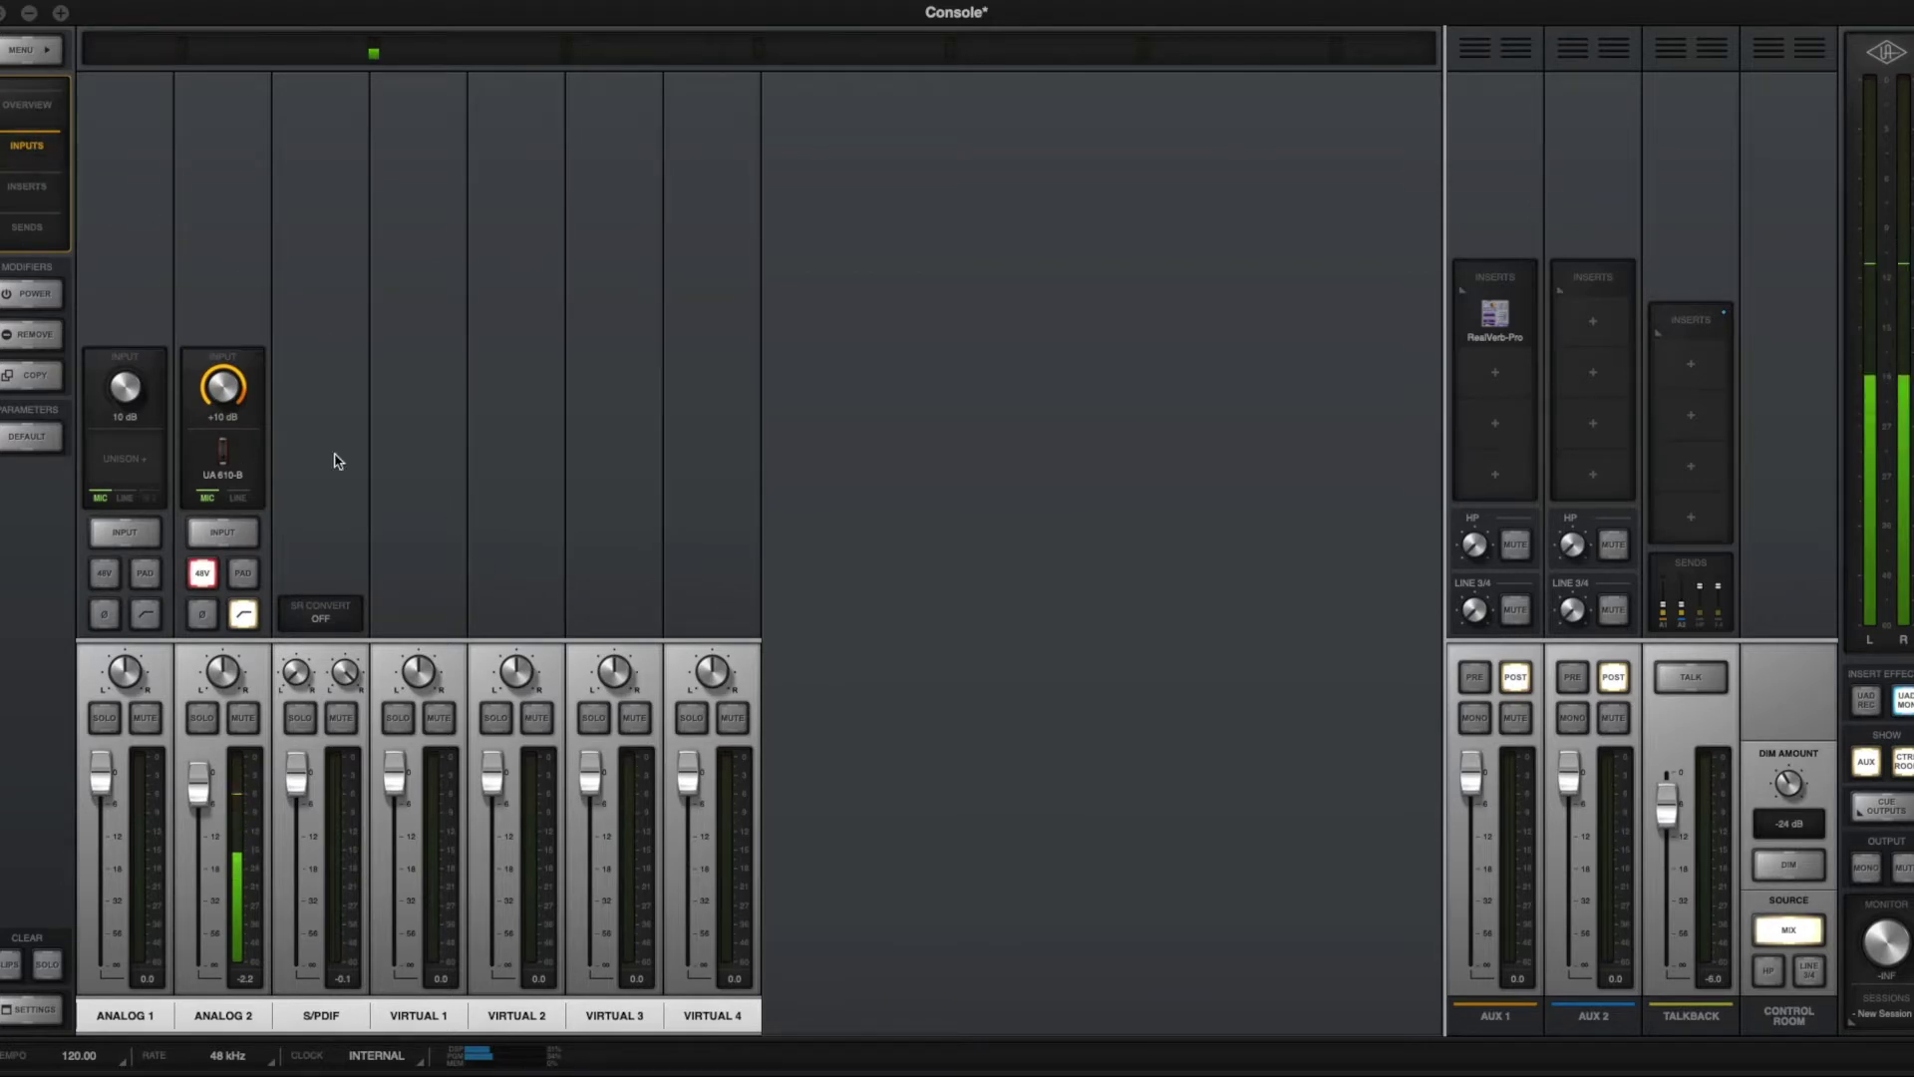
left_click(27, 186)
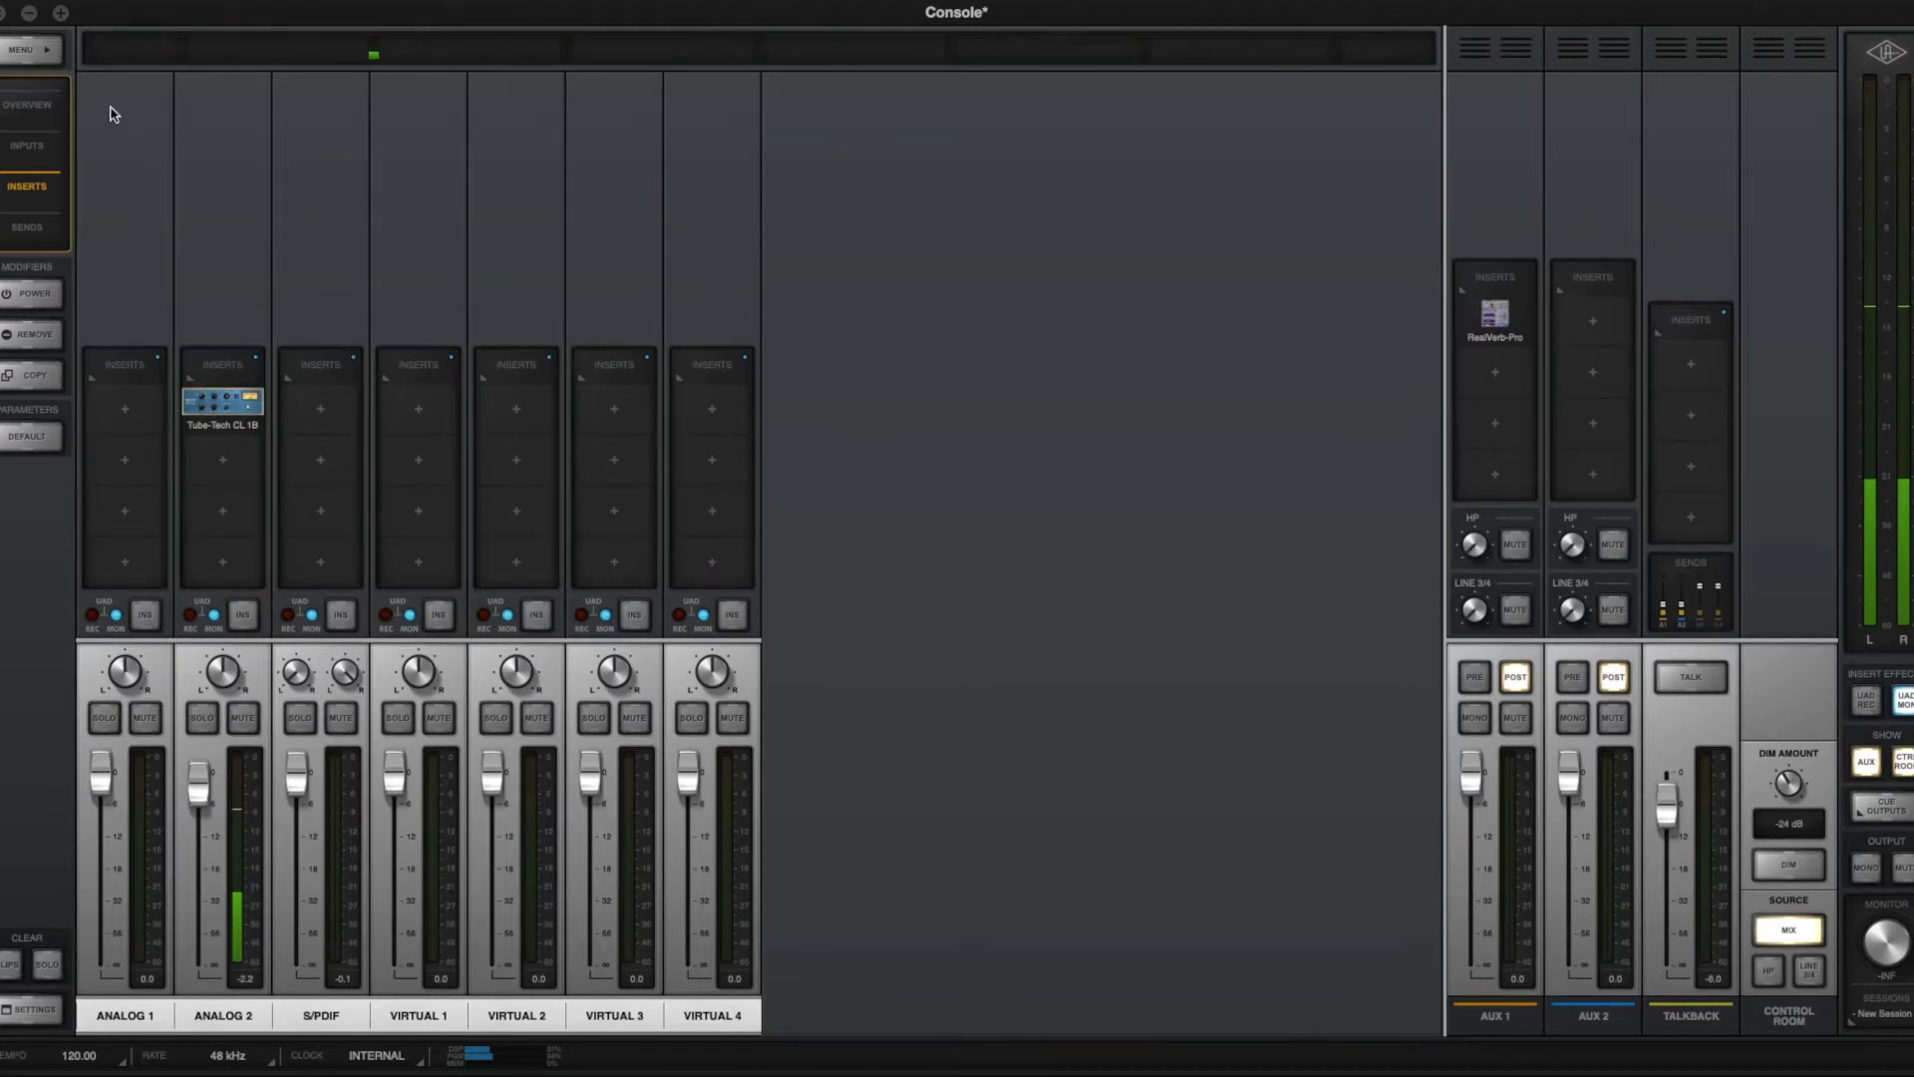
left_click(27, 227)
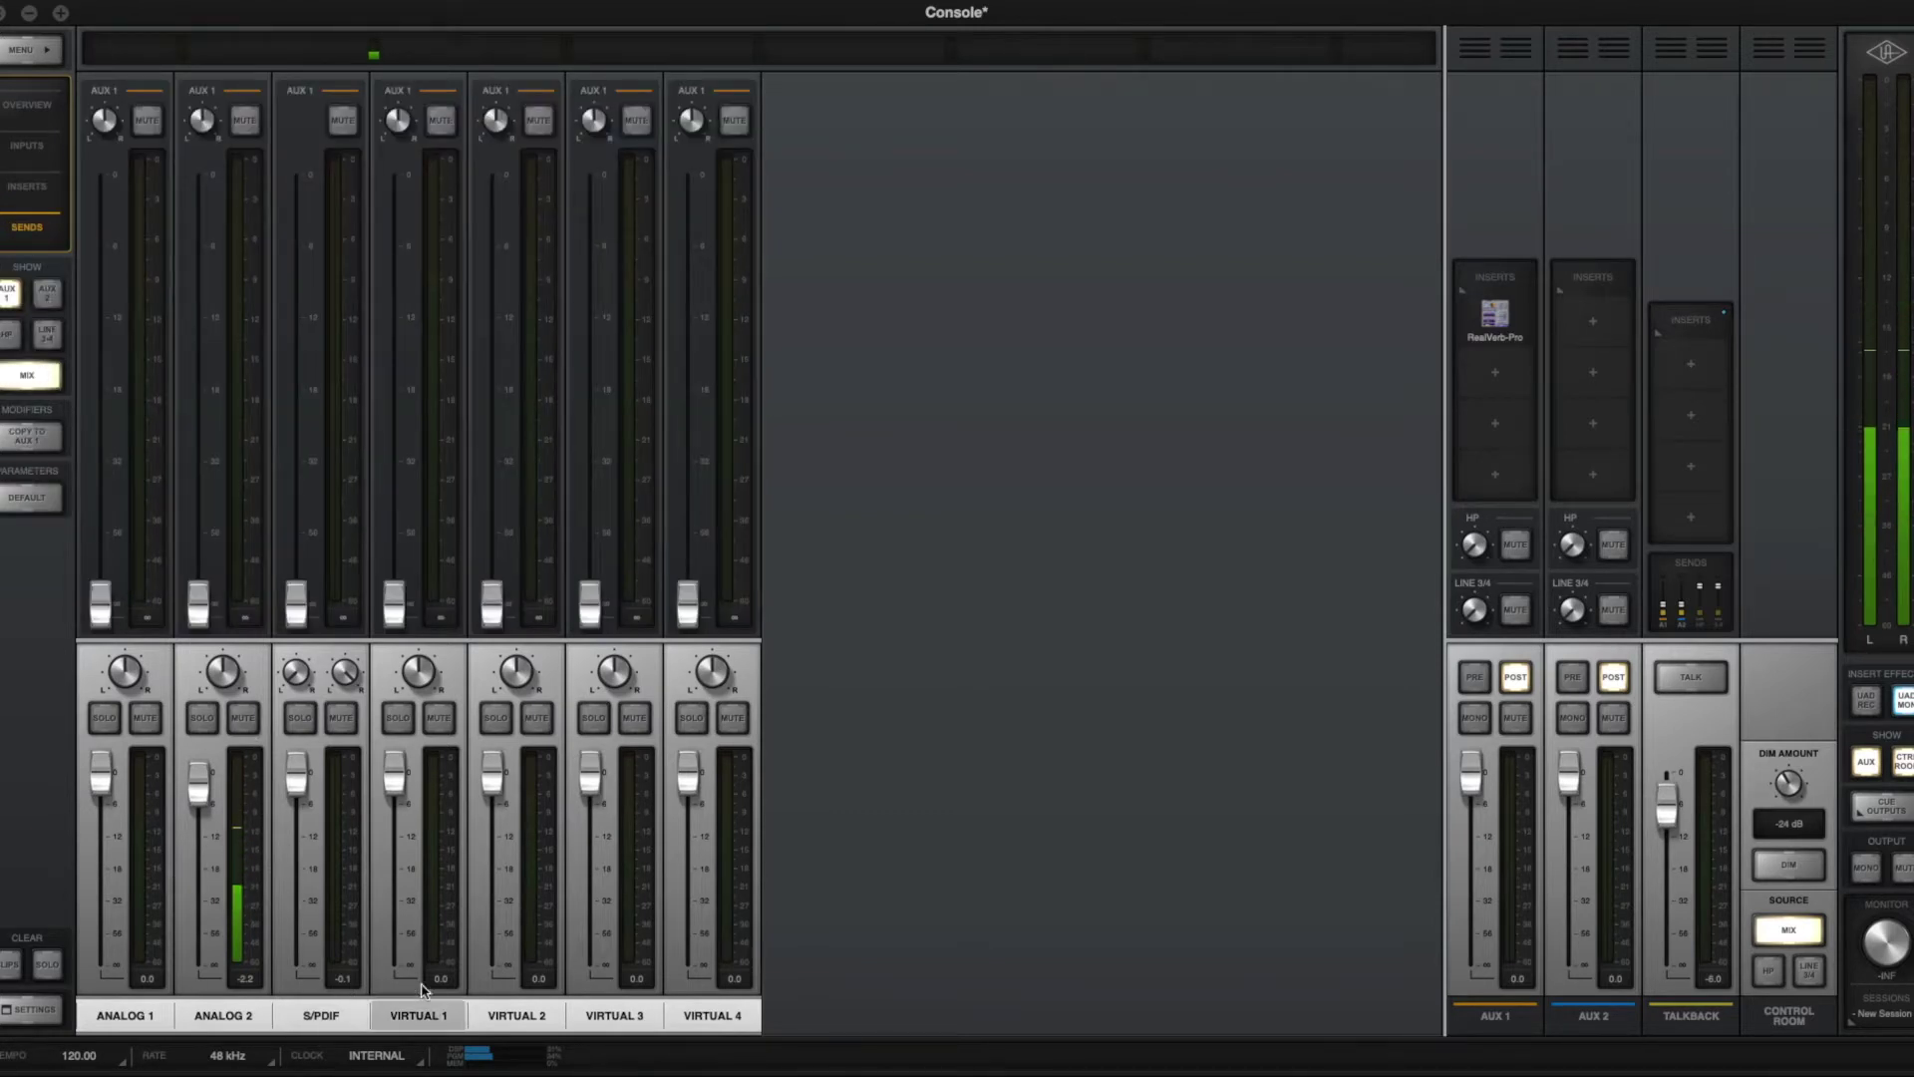
left_click(27, 103)
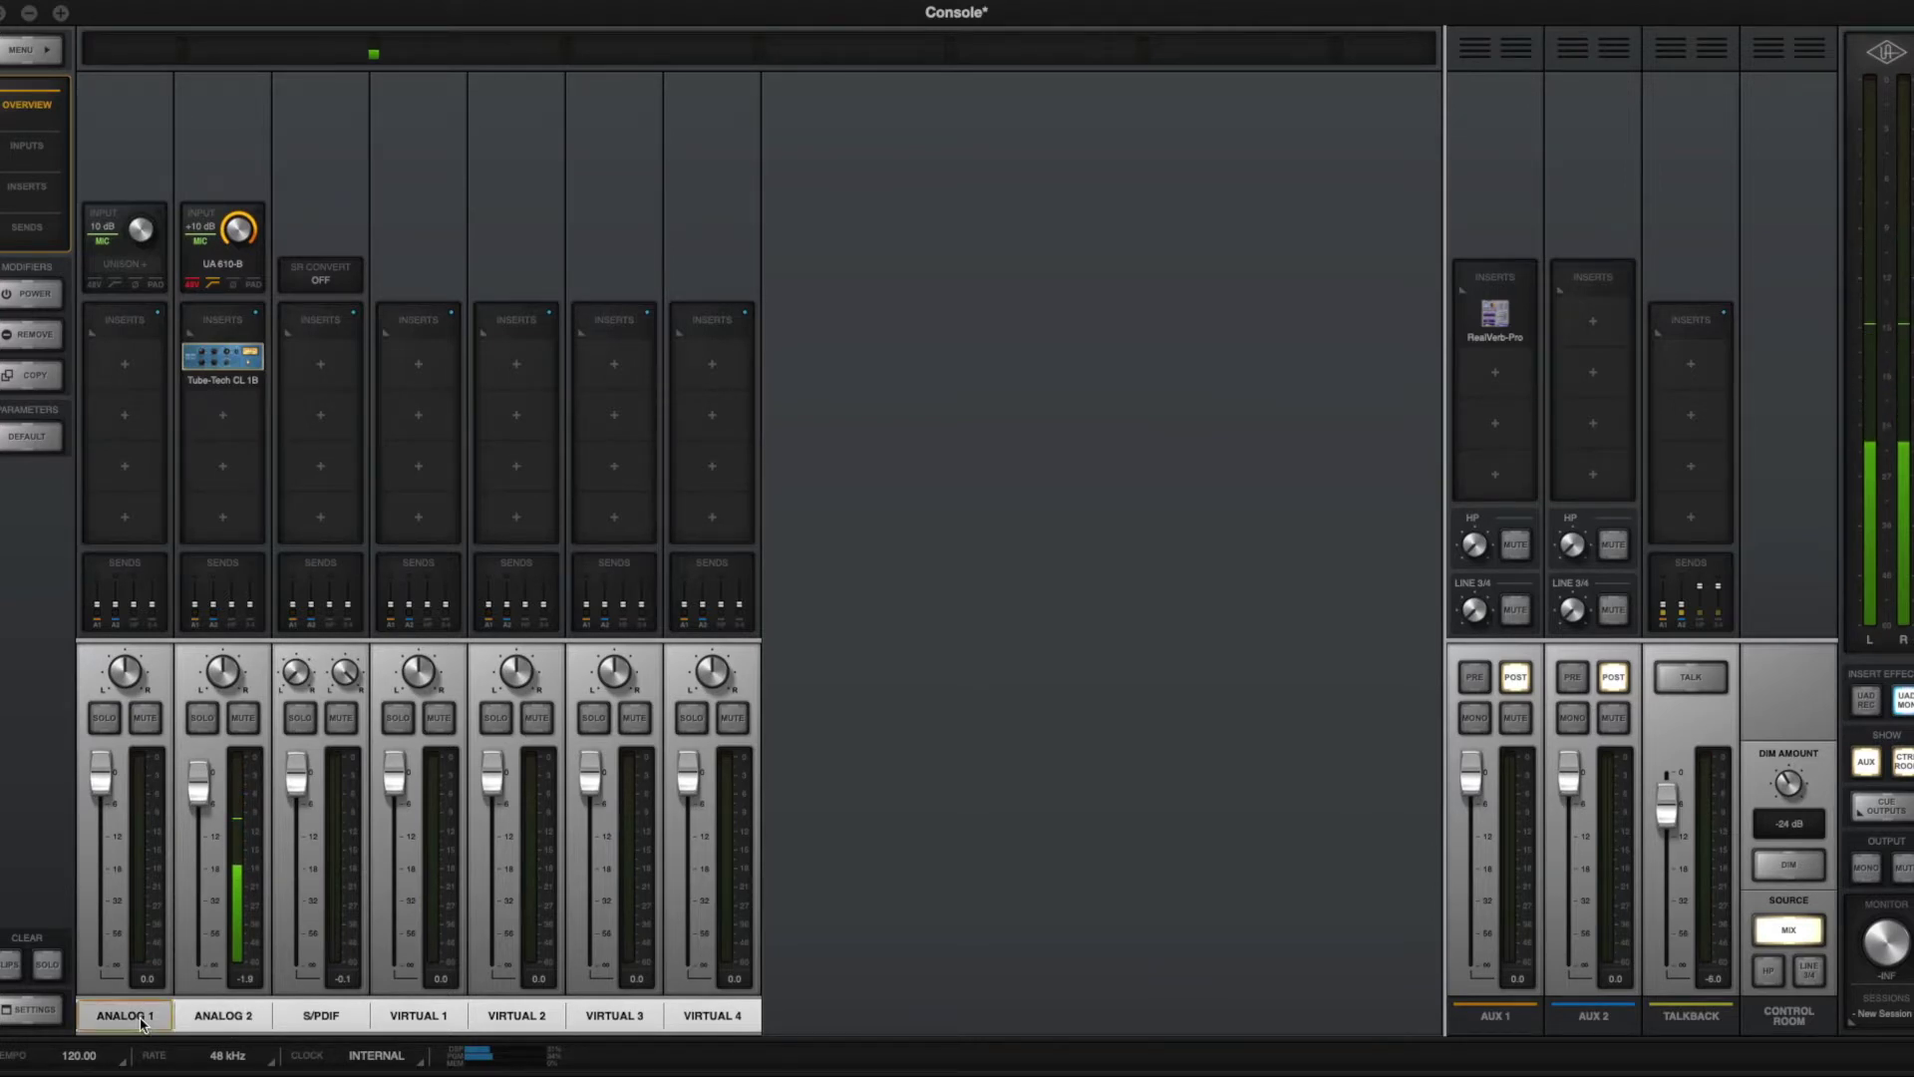
double_click(141, 1019)
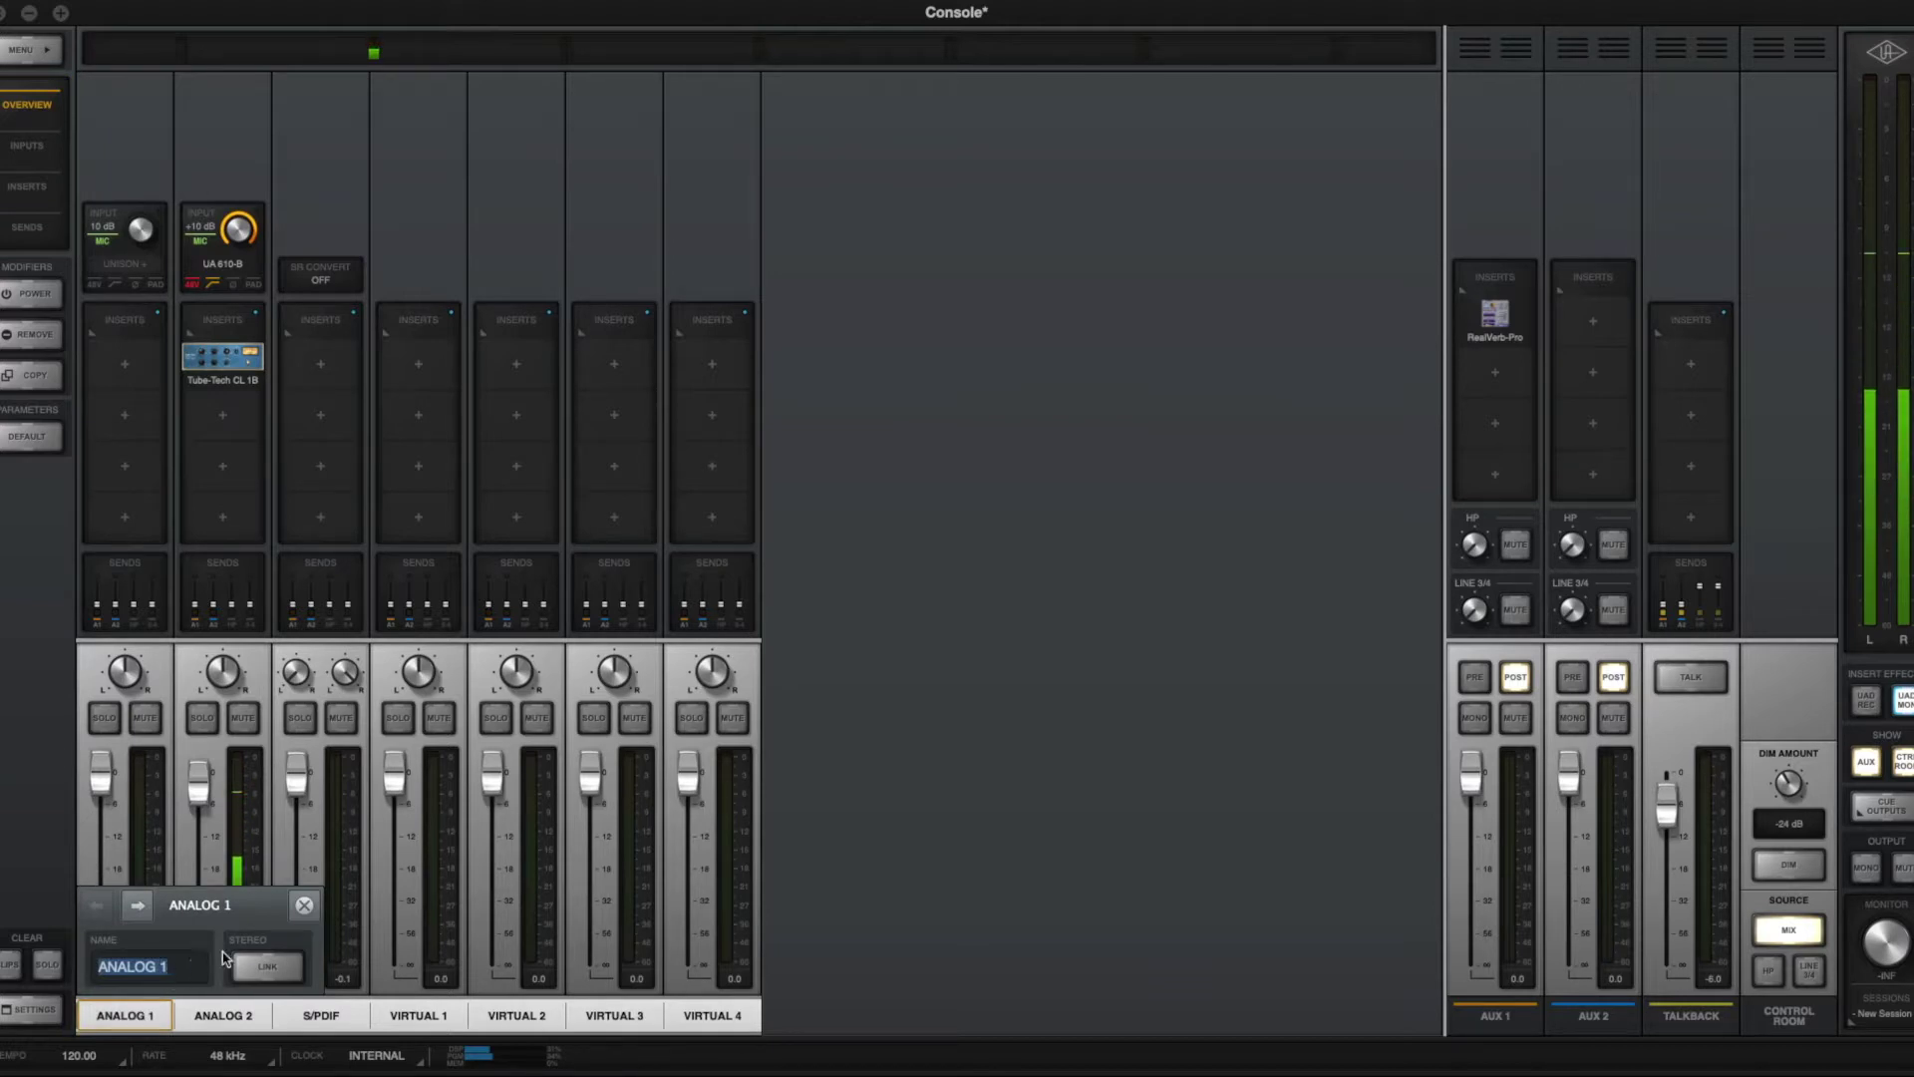
key("Return")
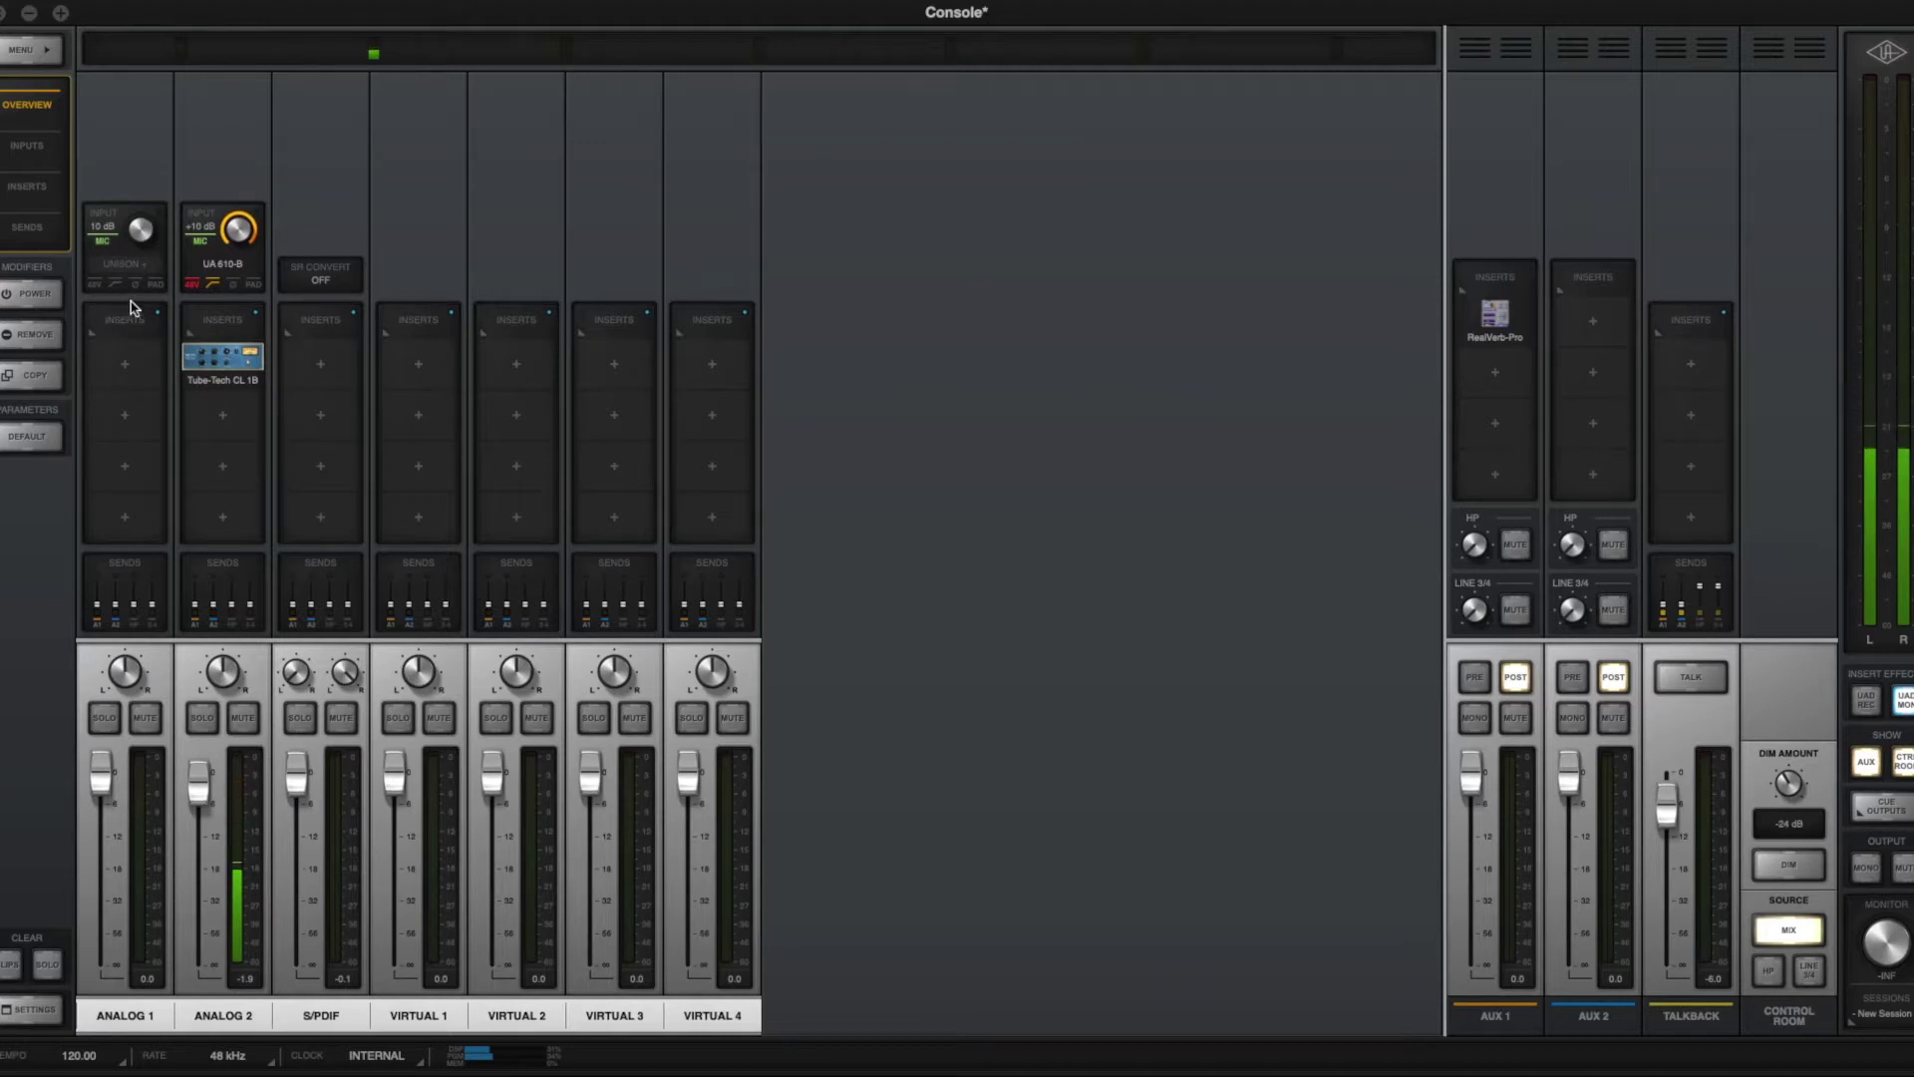
left_click(105, 242)
left_click(105, 244)
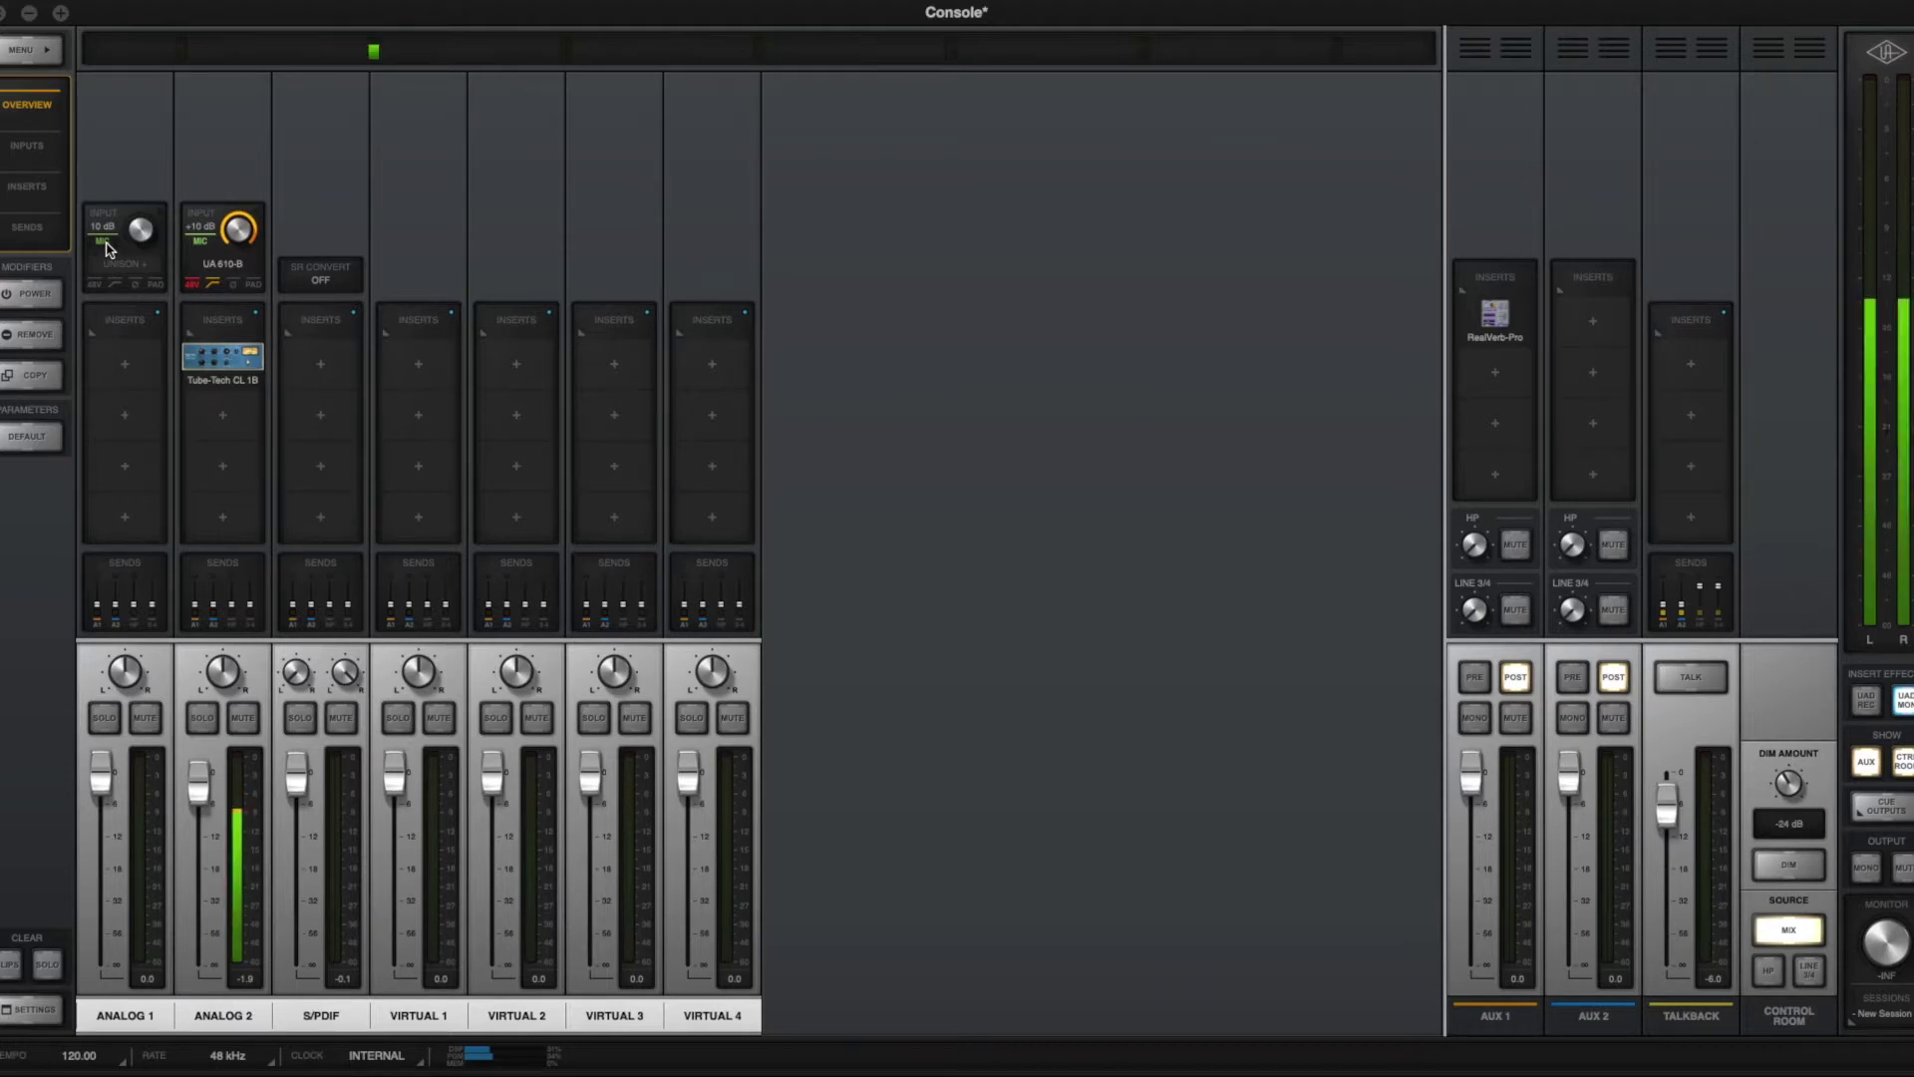
left_click(105, 243)
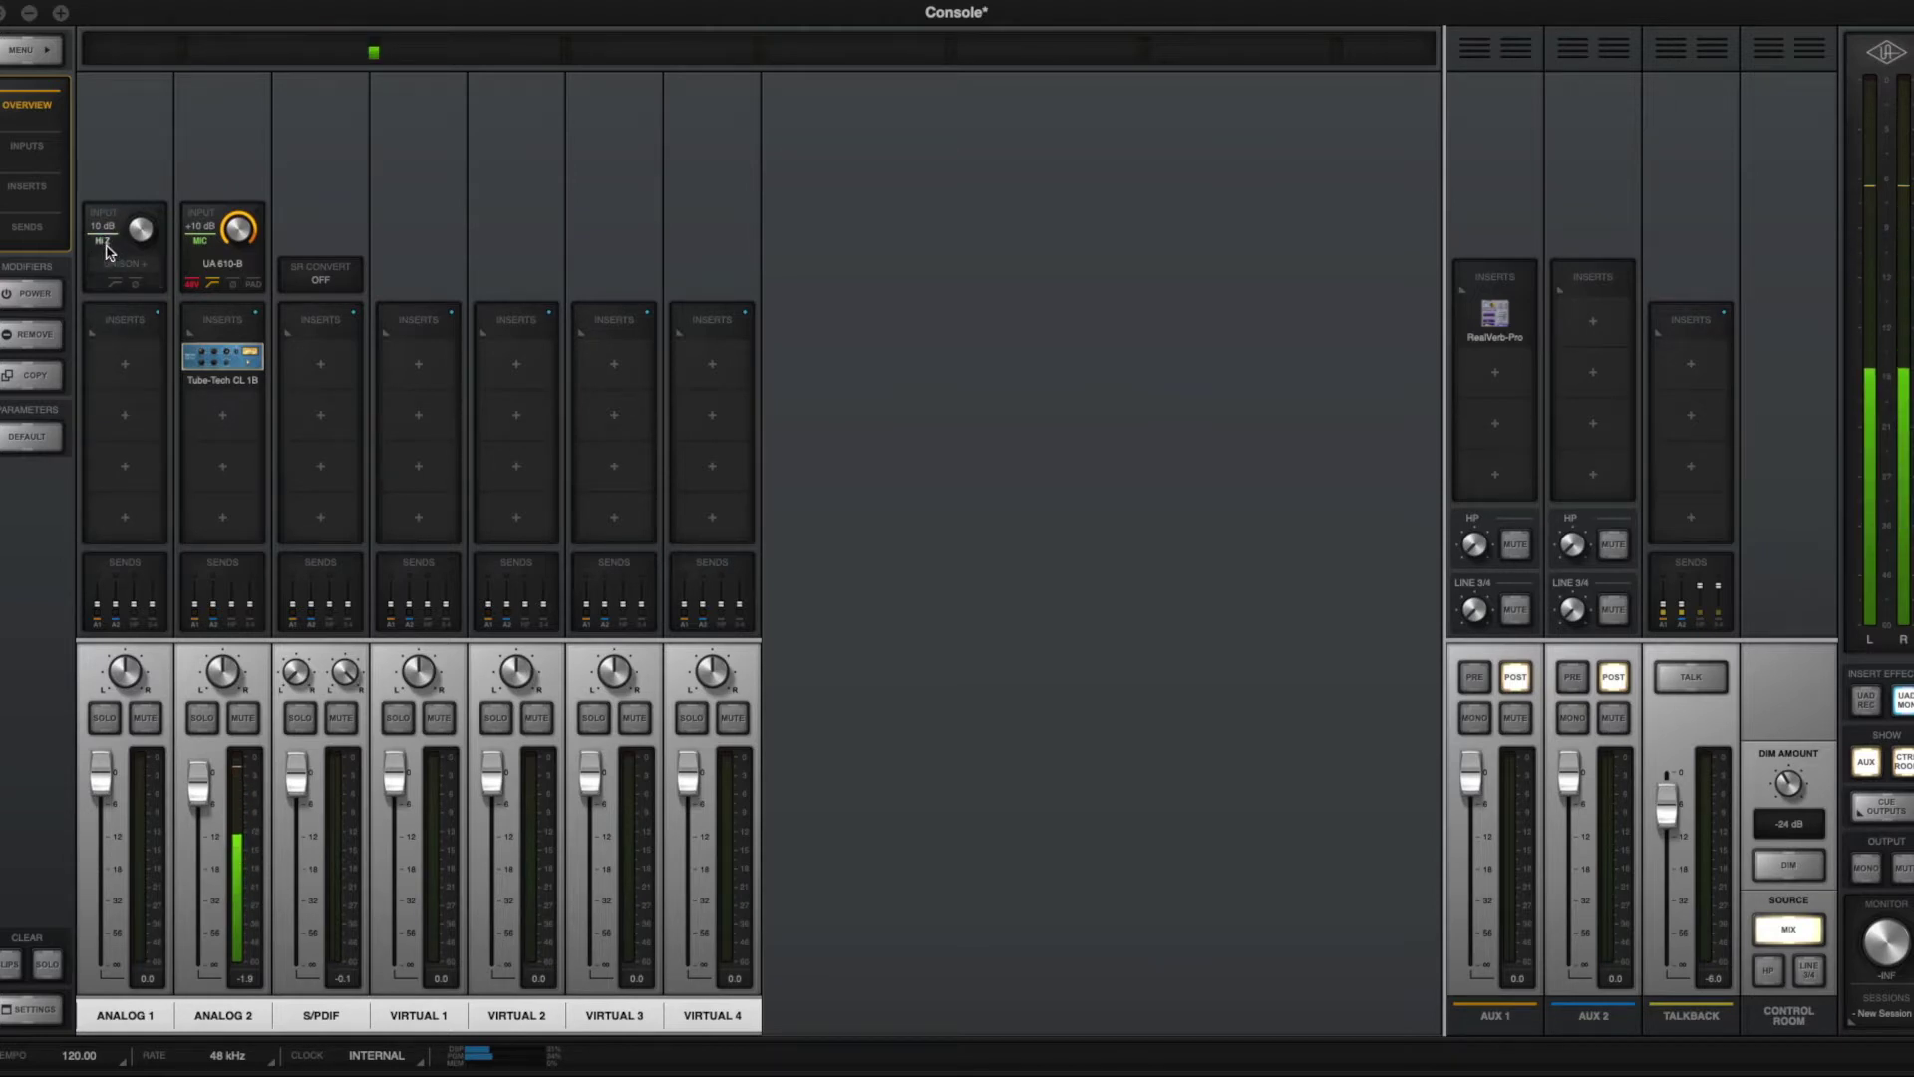
left_click(105, 245)
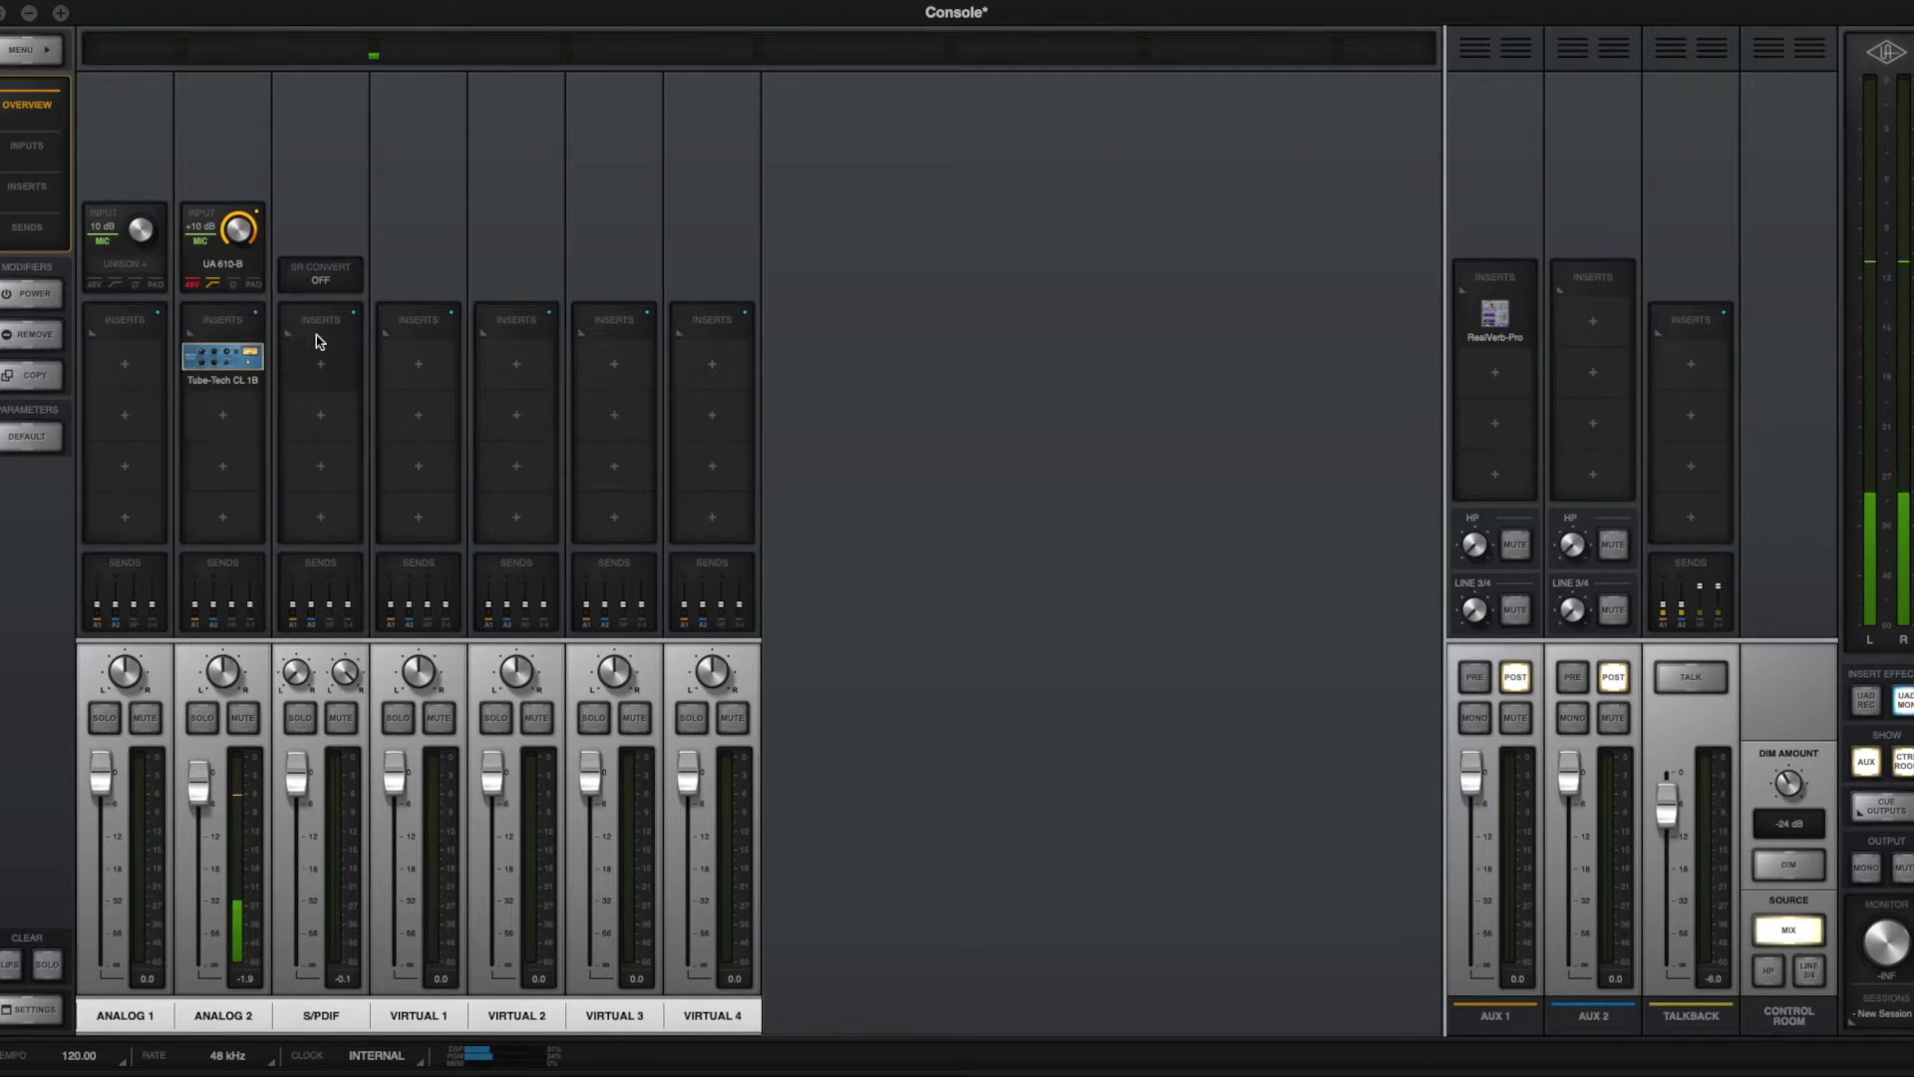
mouse_move(235, 271)
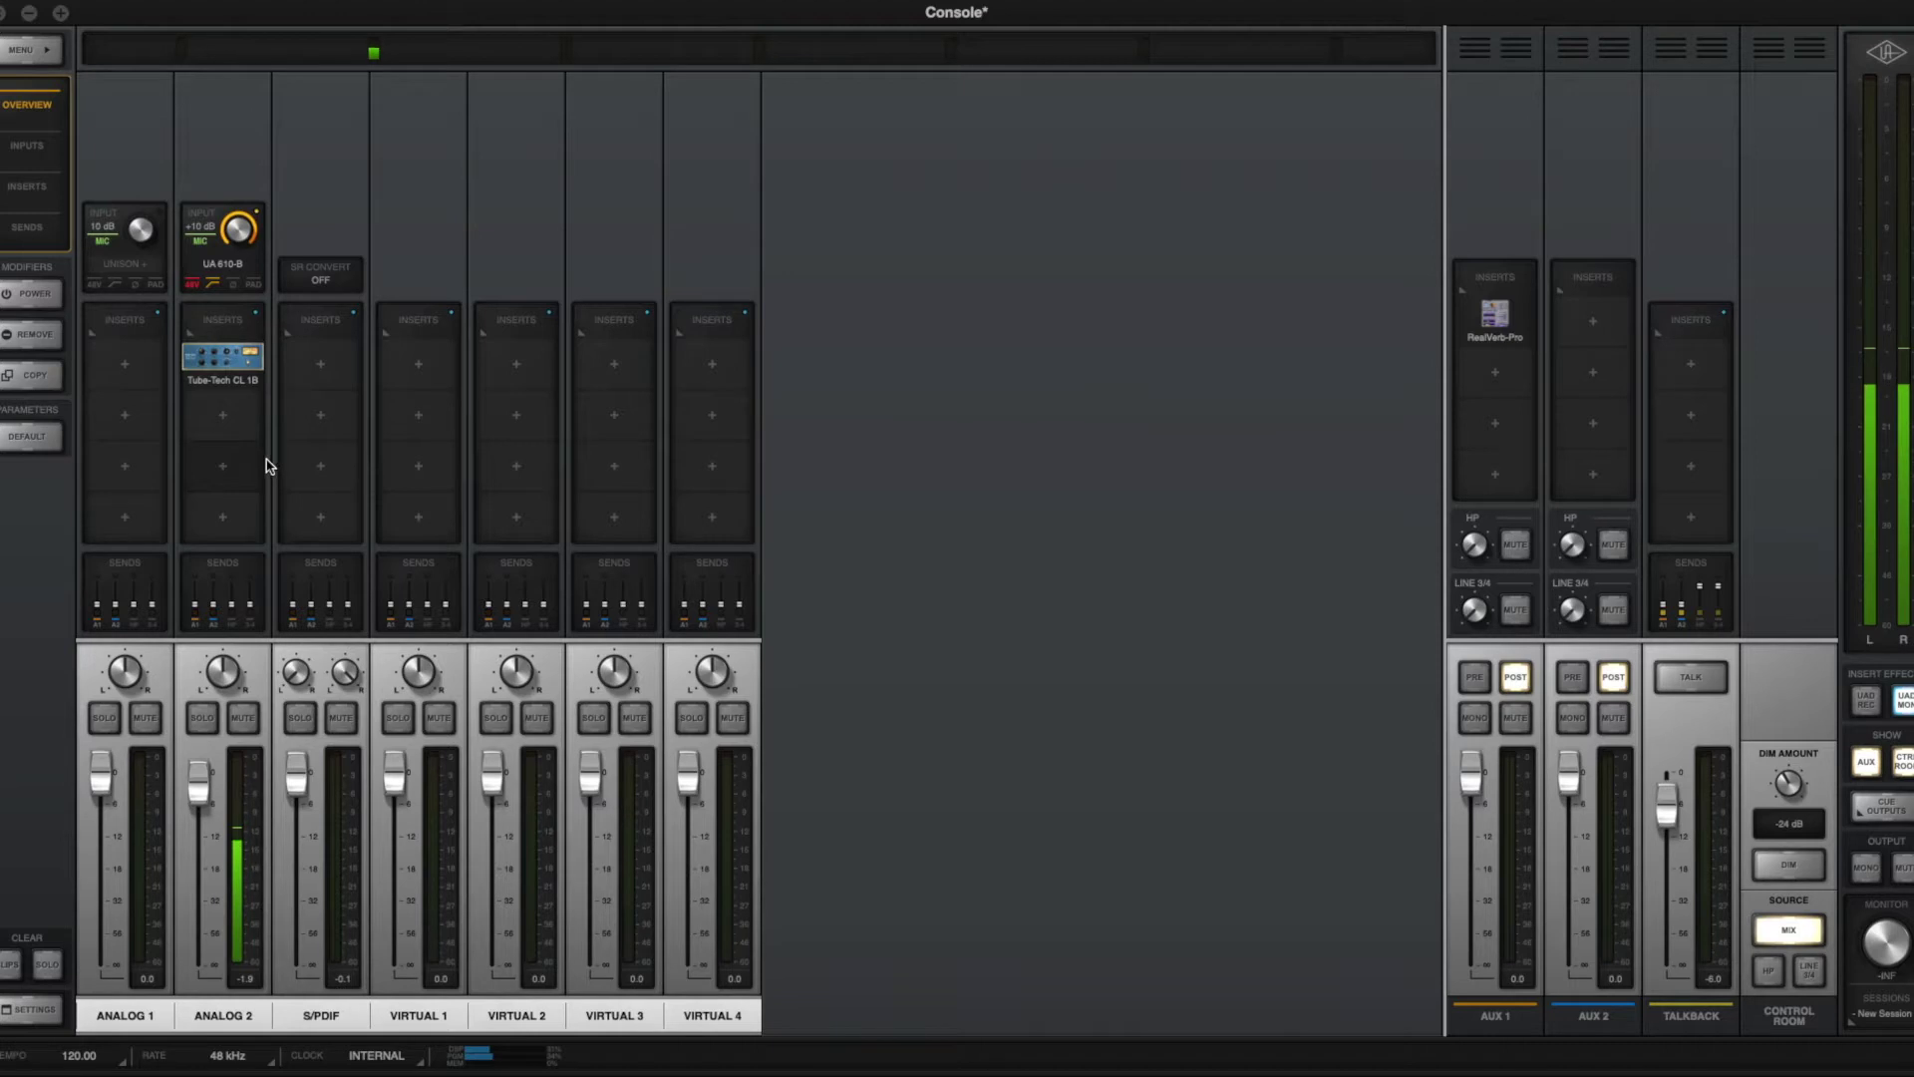
left_click(224, 415)
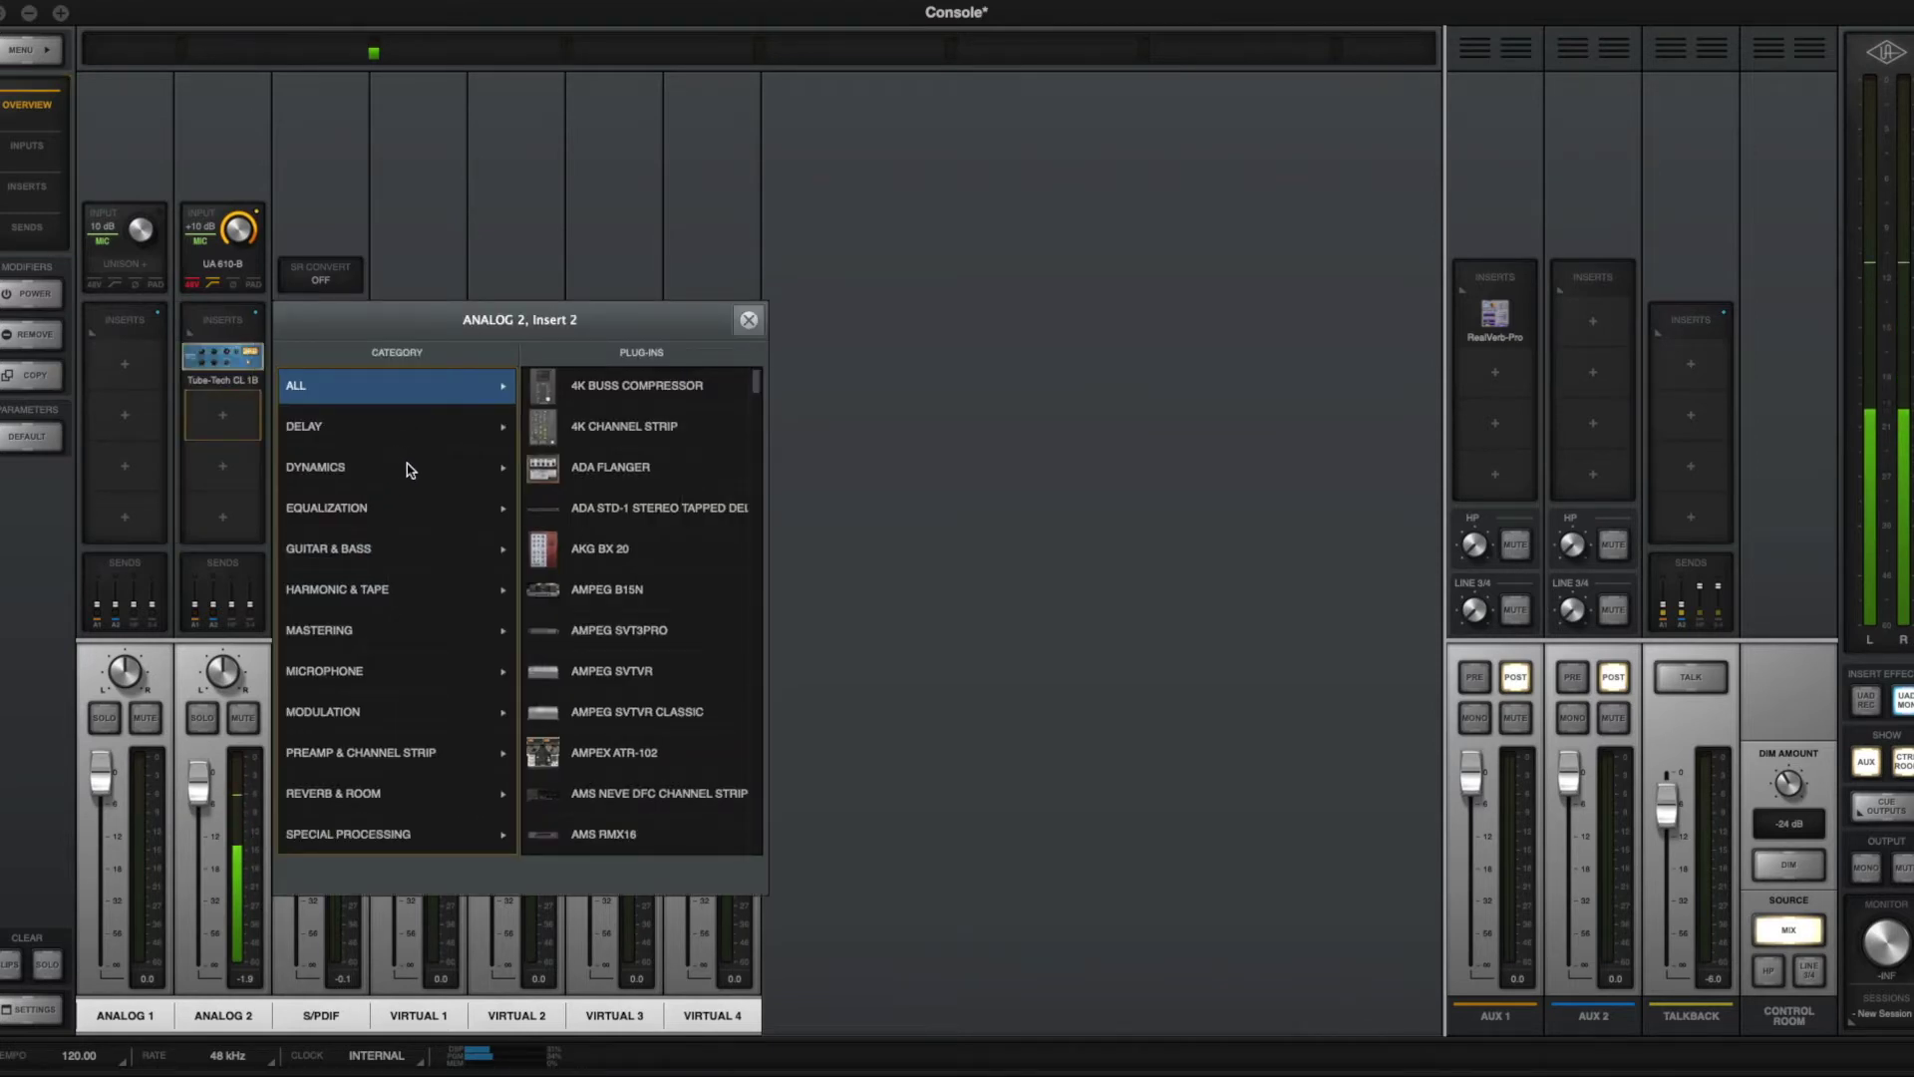
scroll(408, 468, "down", 20)
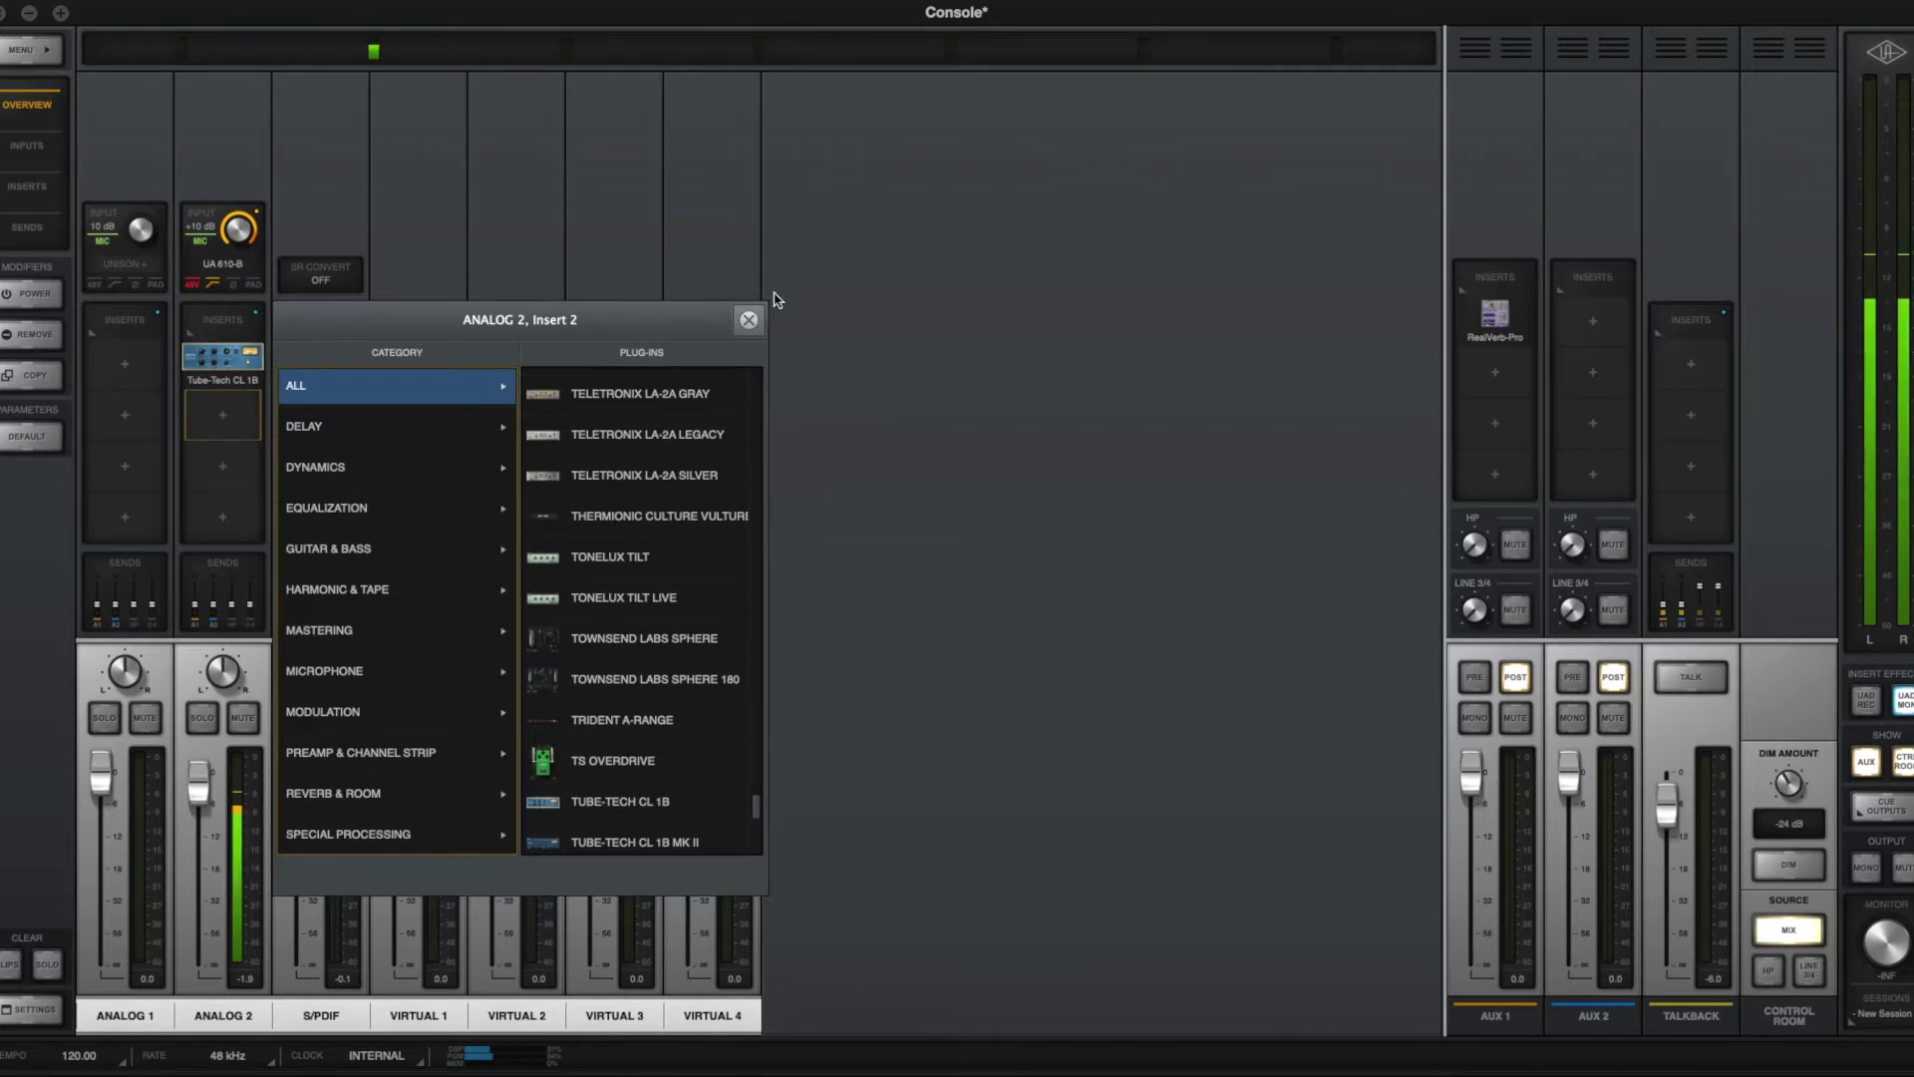
left_click(749, 319)
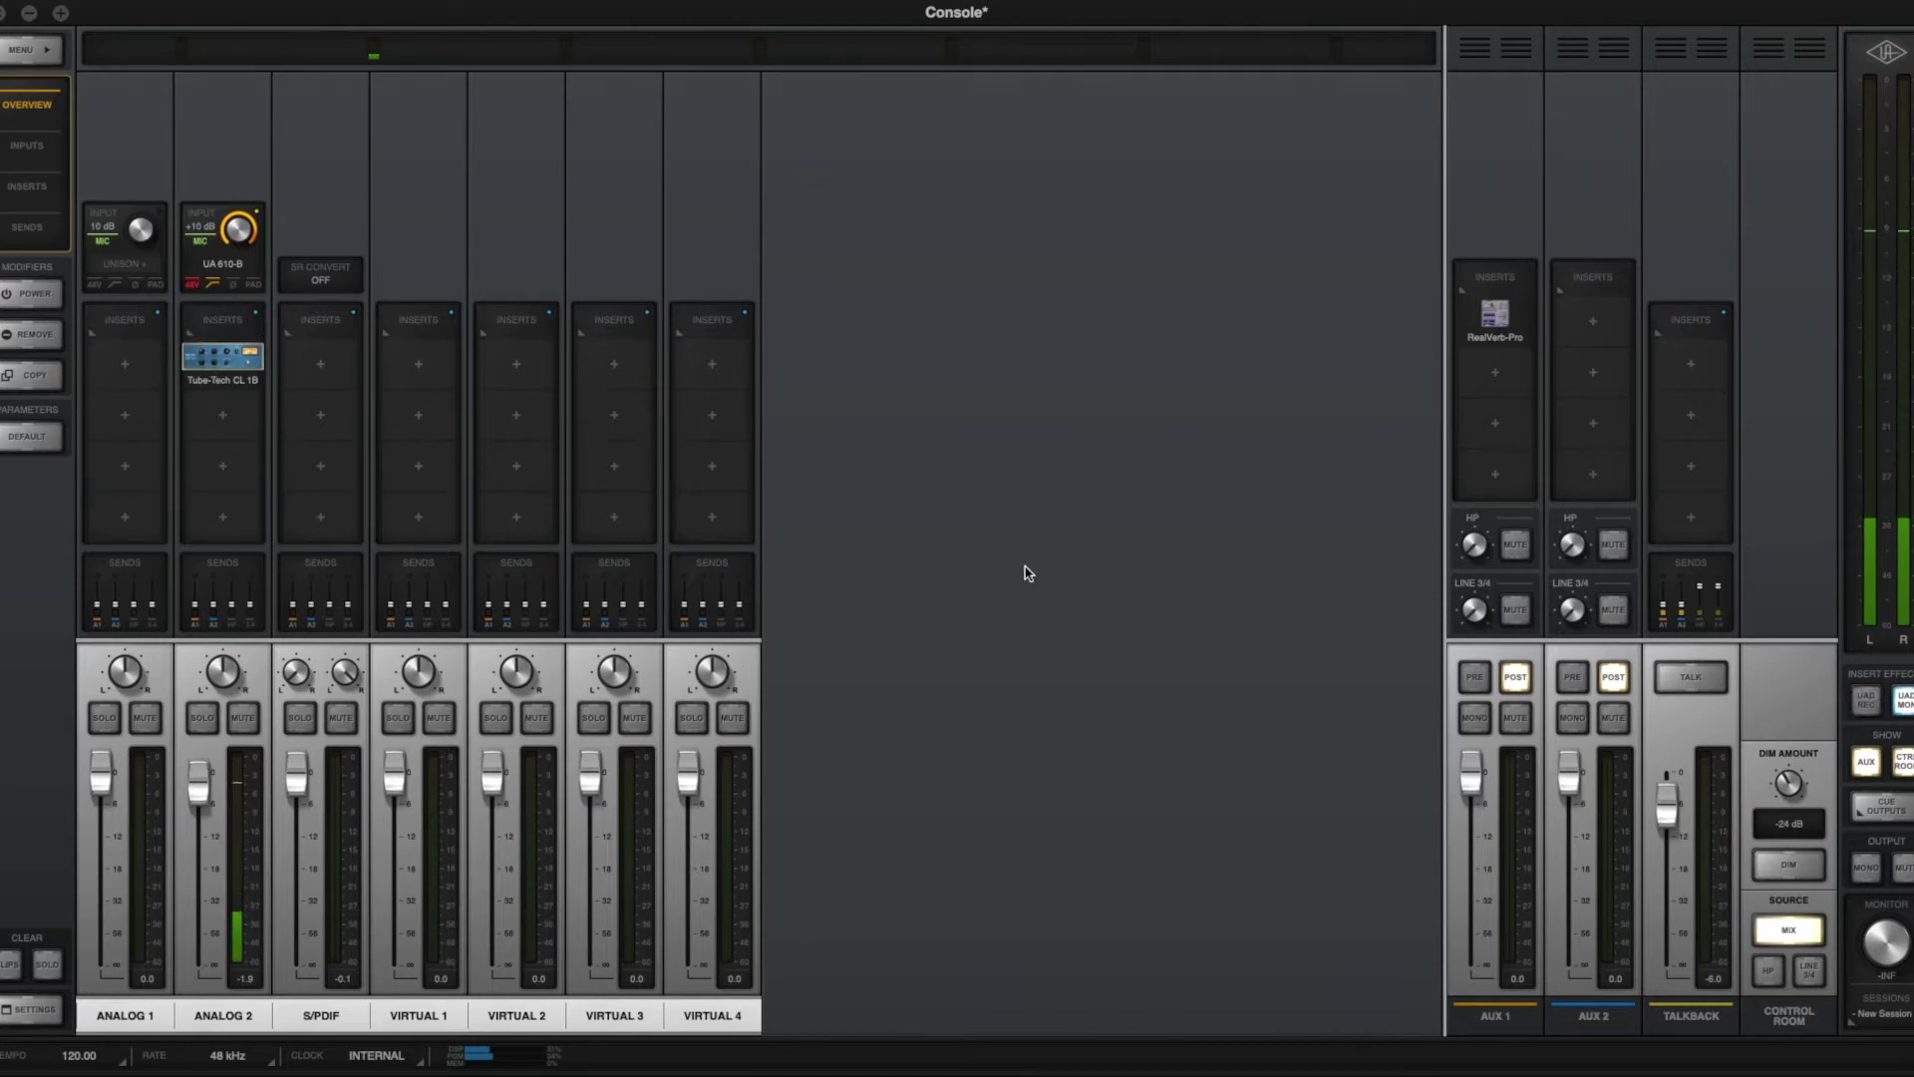
Step: Toggle insert effects between UAD MON and UAD REC, leaving REC on, then show Tube-Tech CL 1B
left_click(1906, 696)
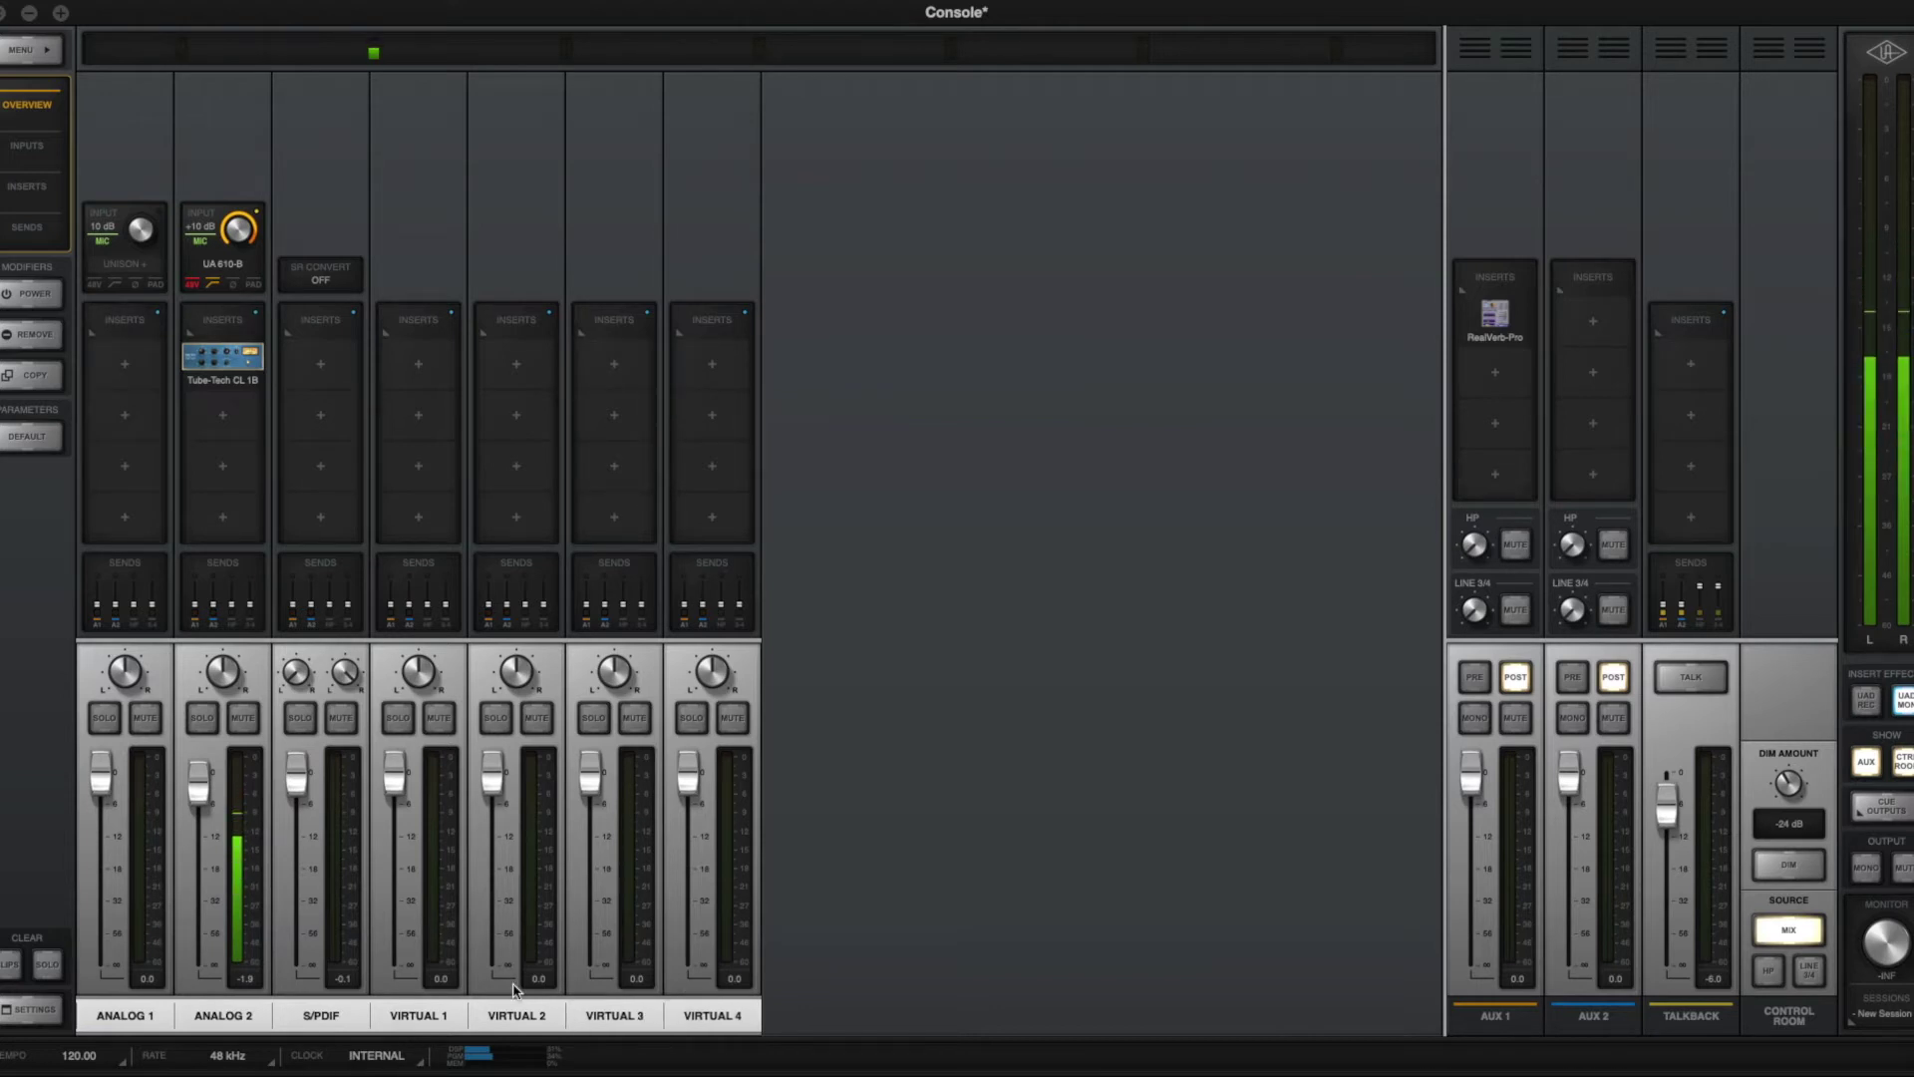
left_click(1865, 701)
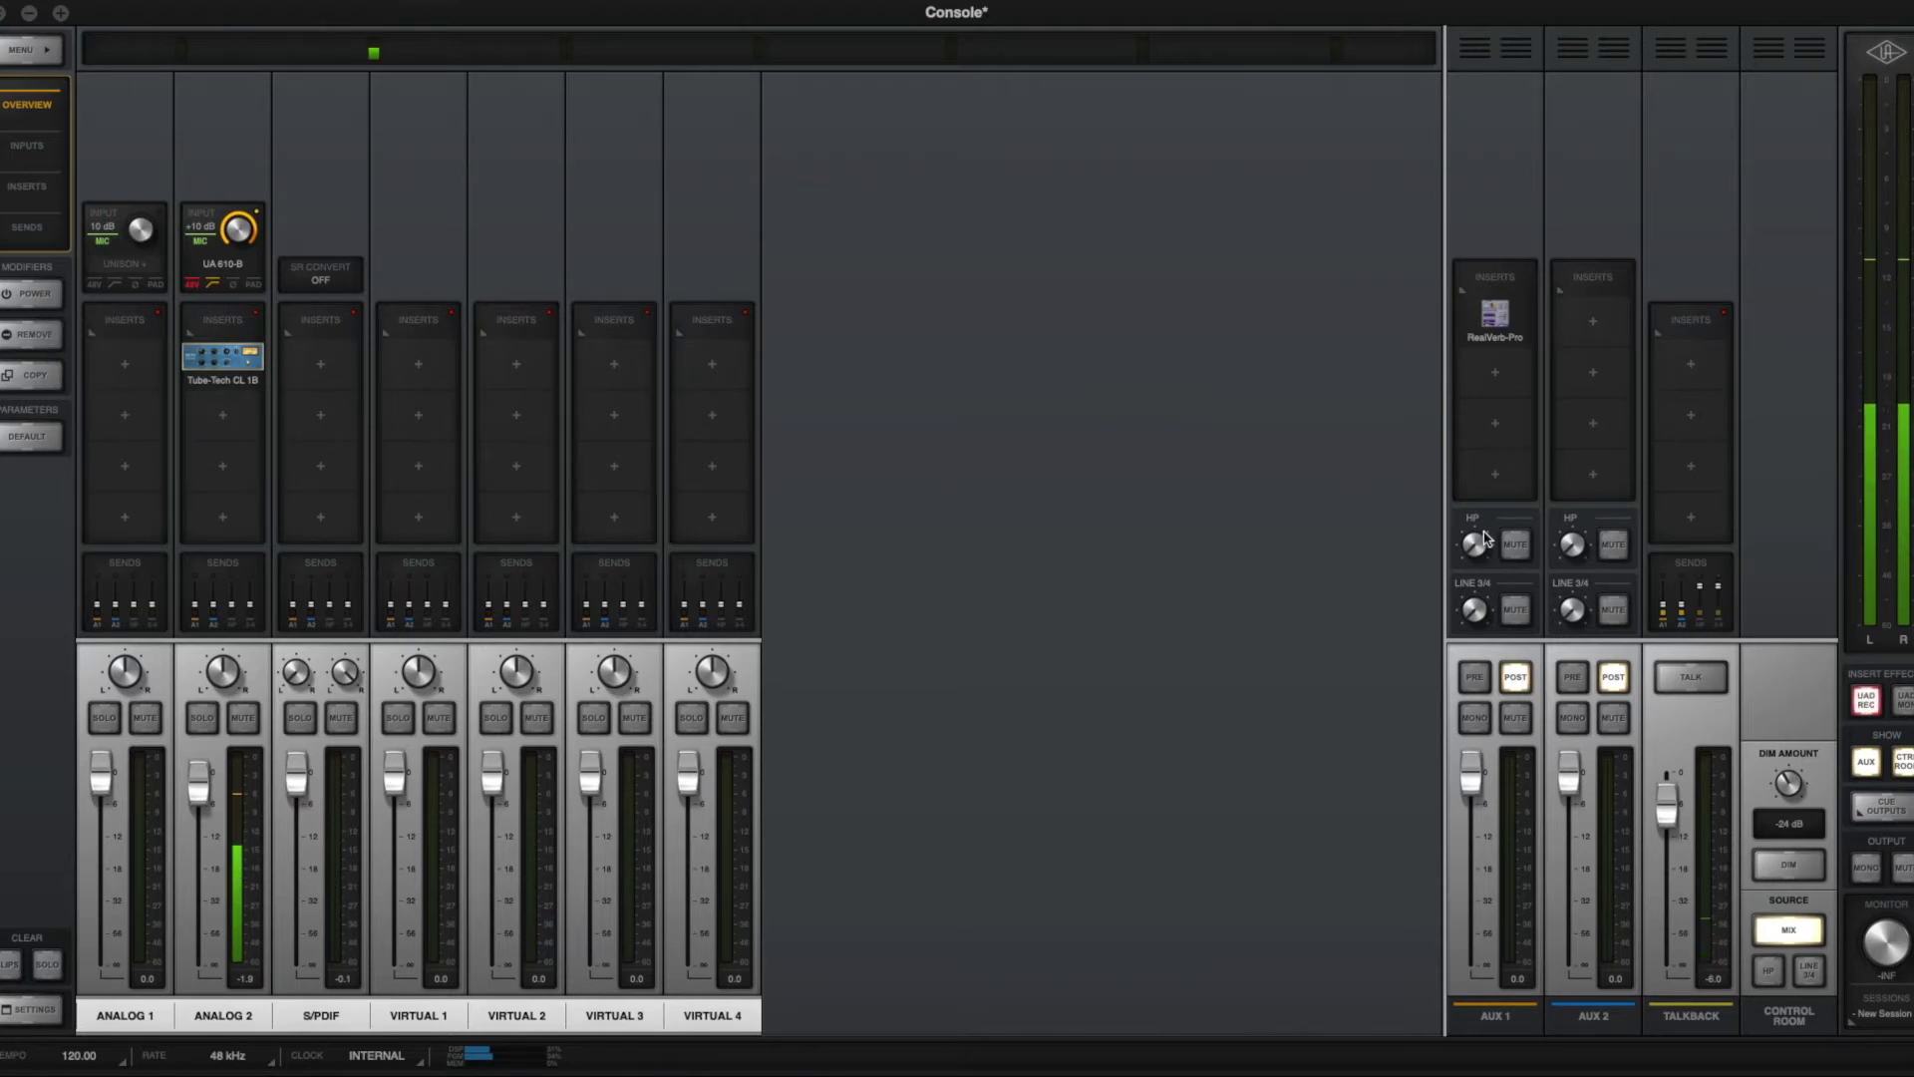
left_click(1905, 701)
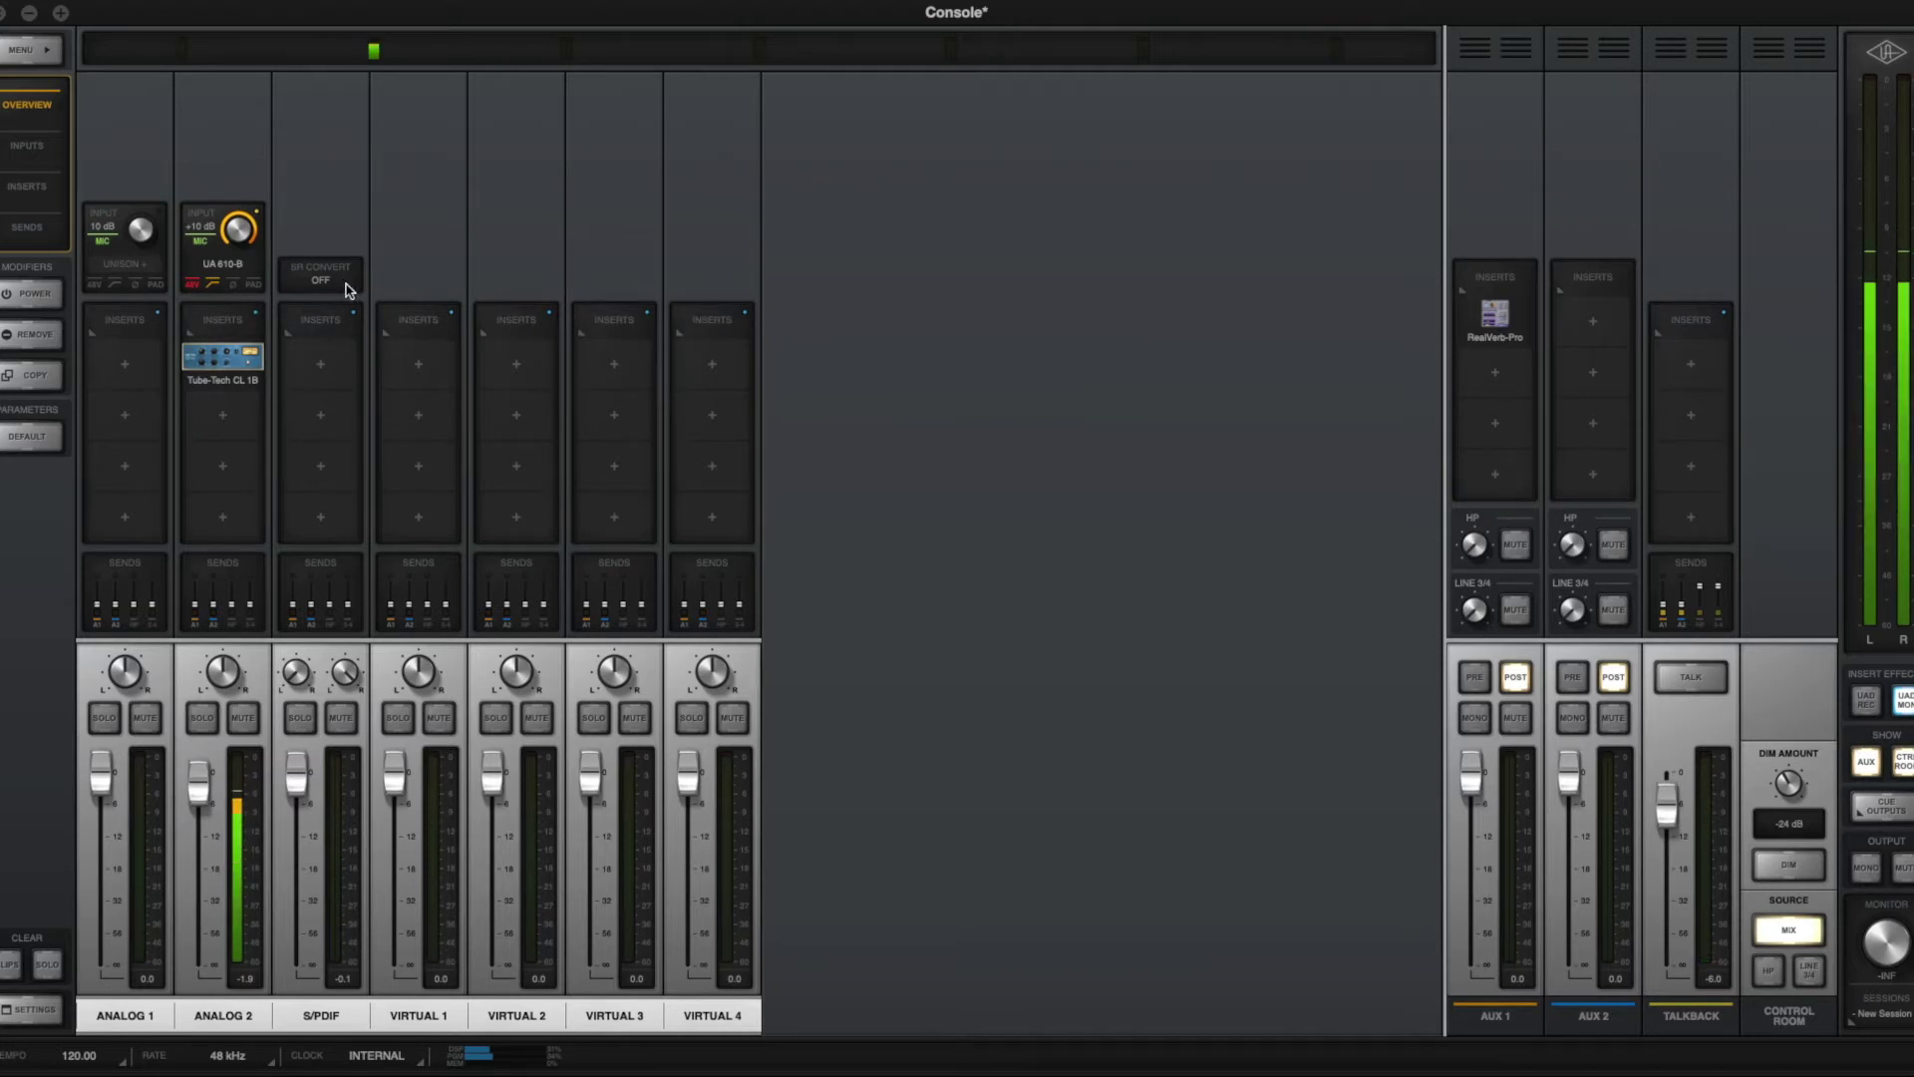
left_click(252, 317)
left_click(254, 317)
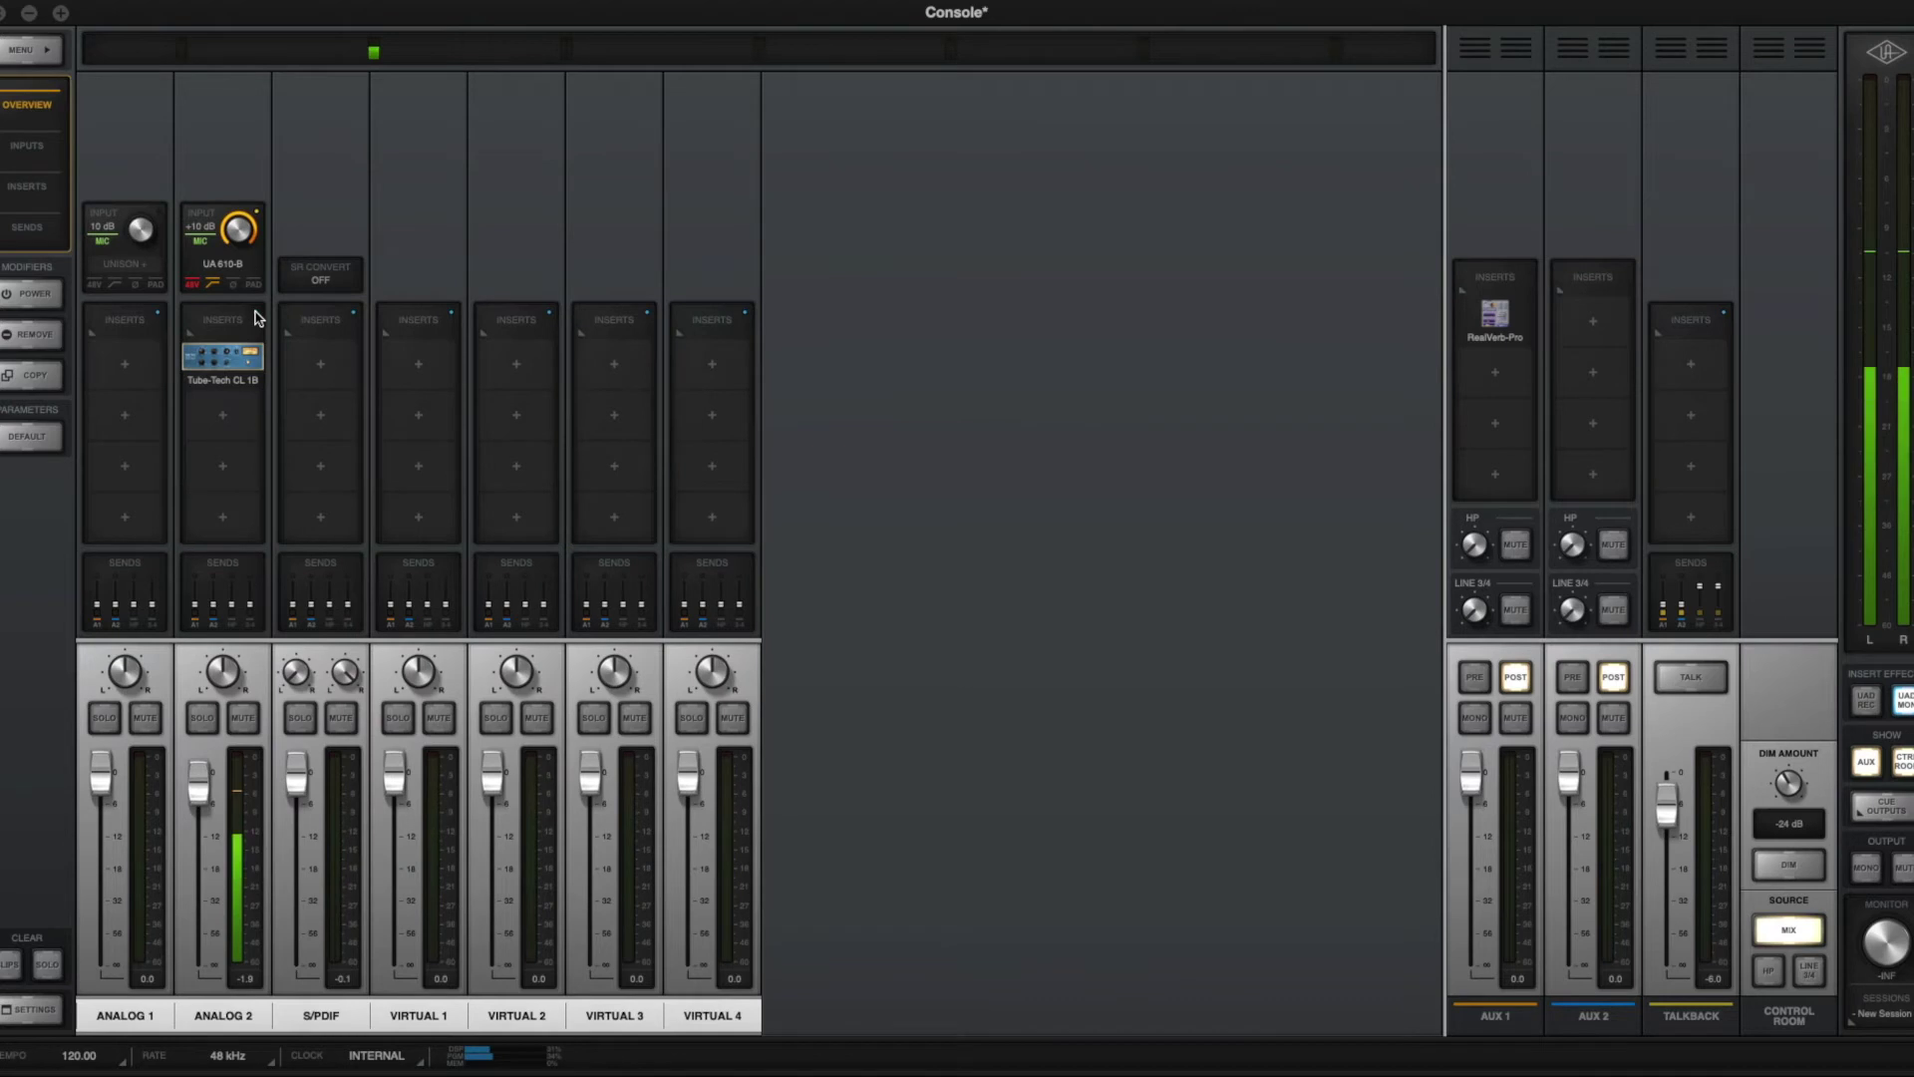
left_click(1904, 700)
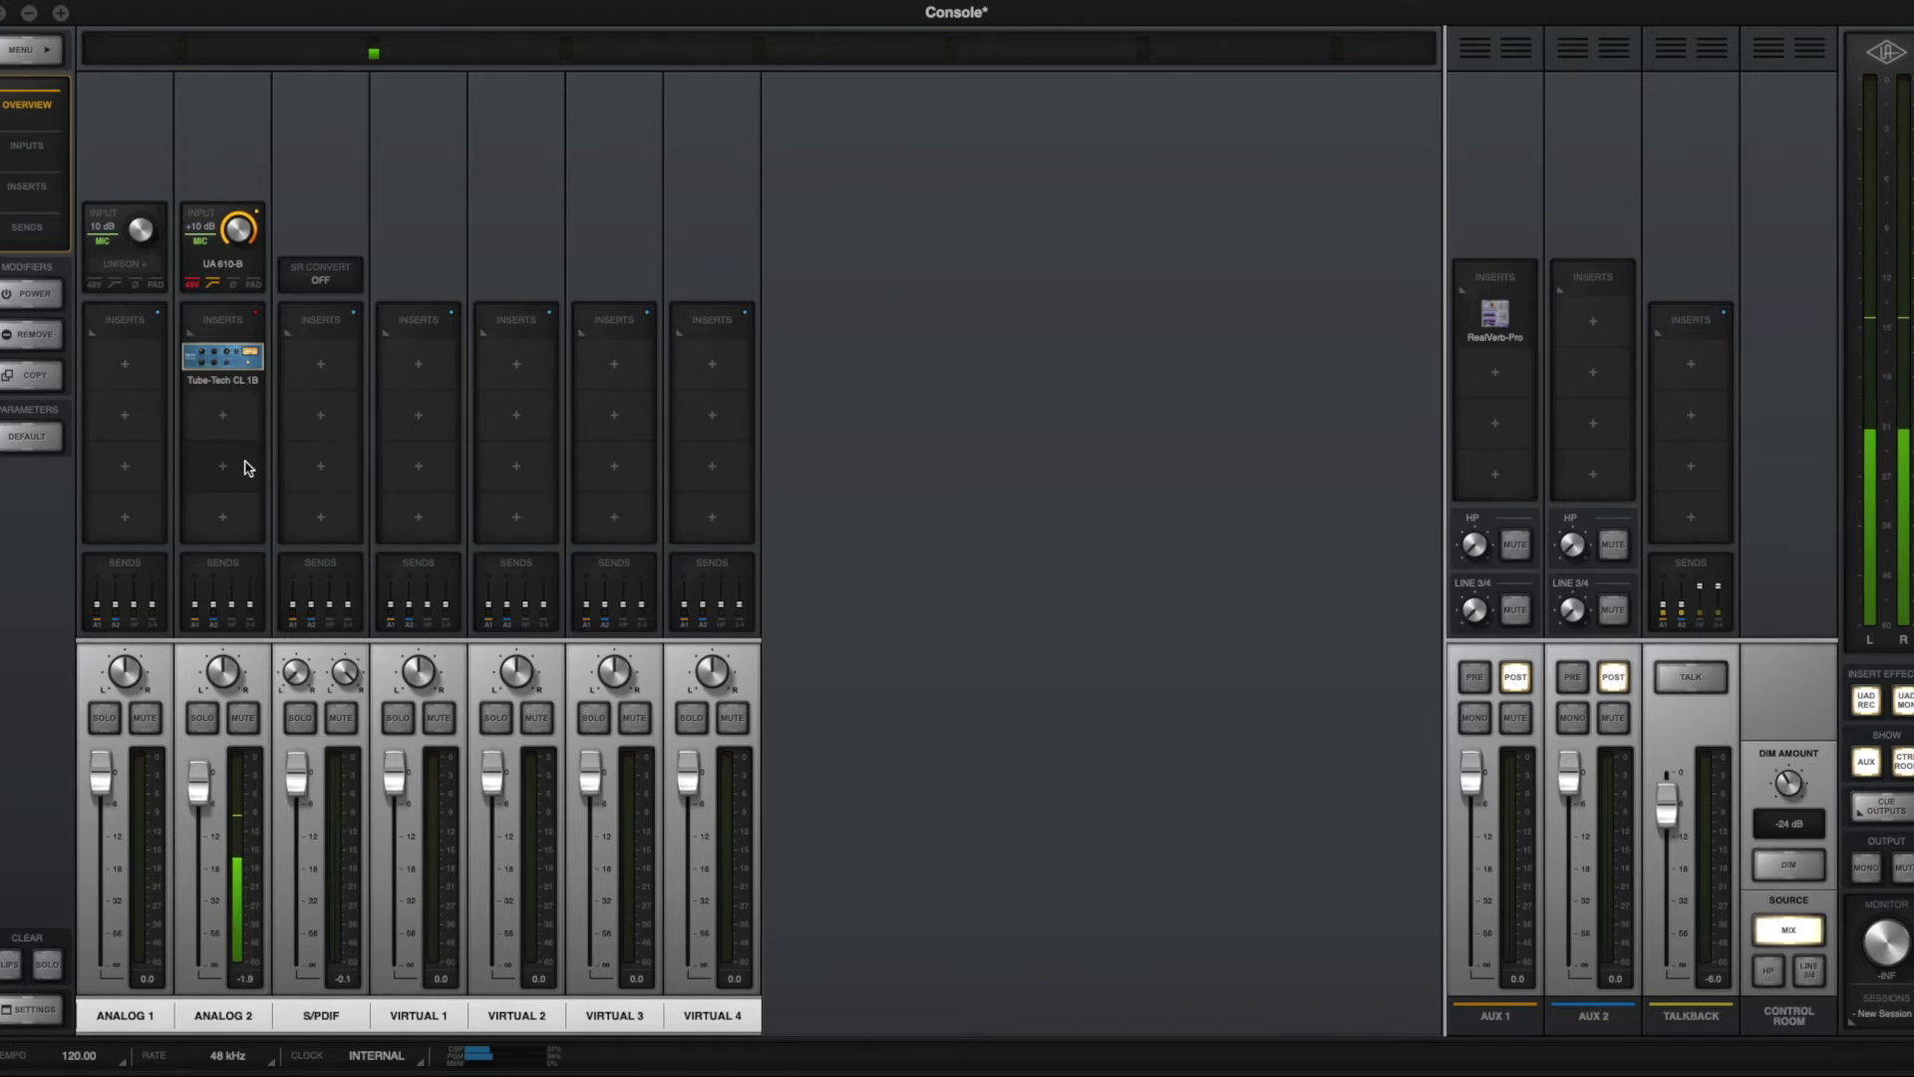
left_click(223, 369)
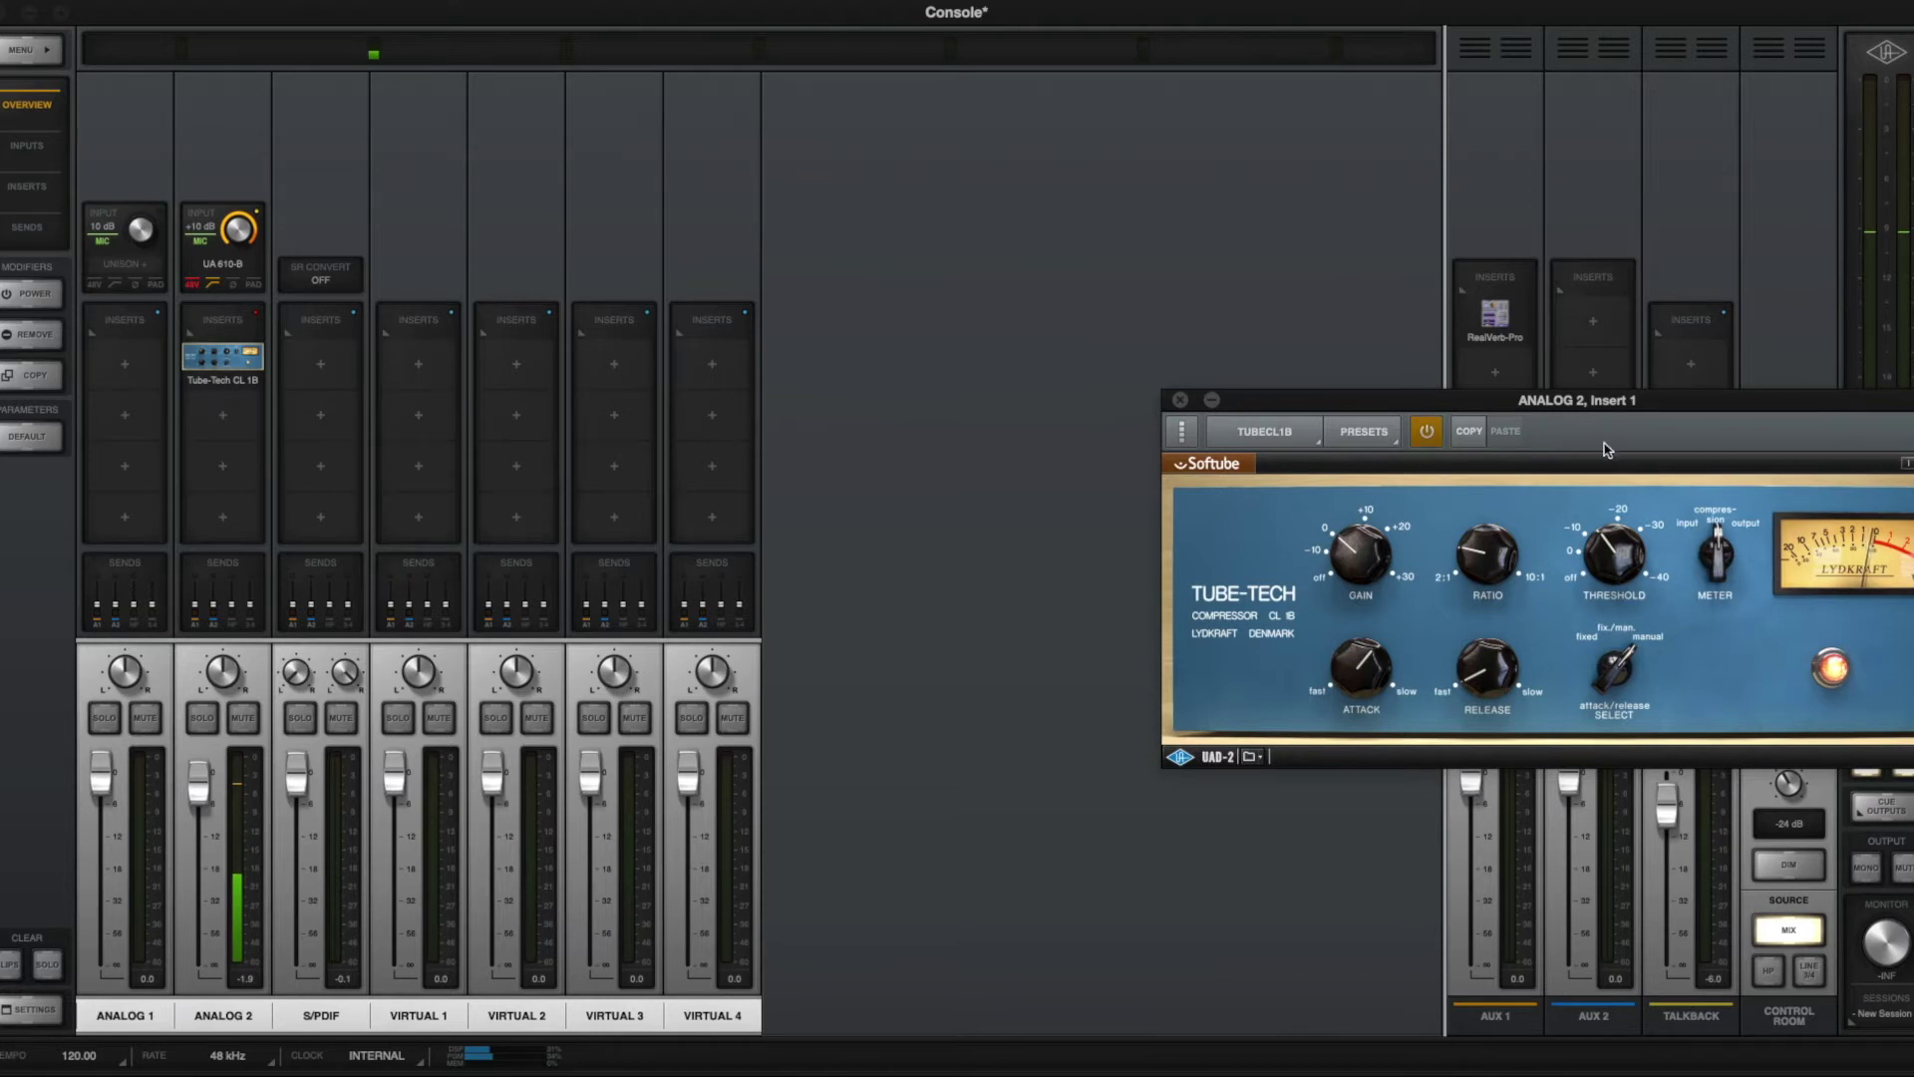
left_click_drag(1605, 449, 1206, 416)
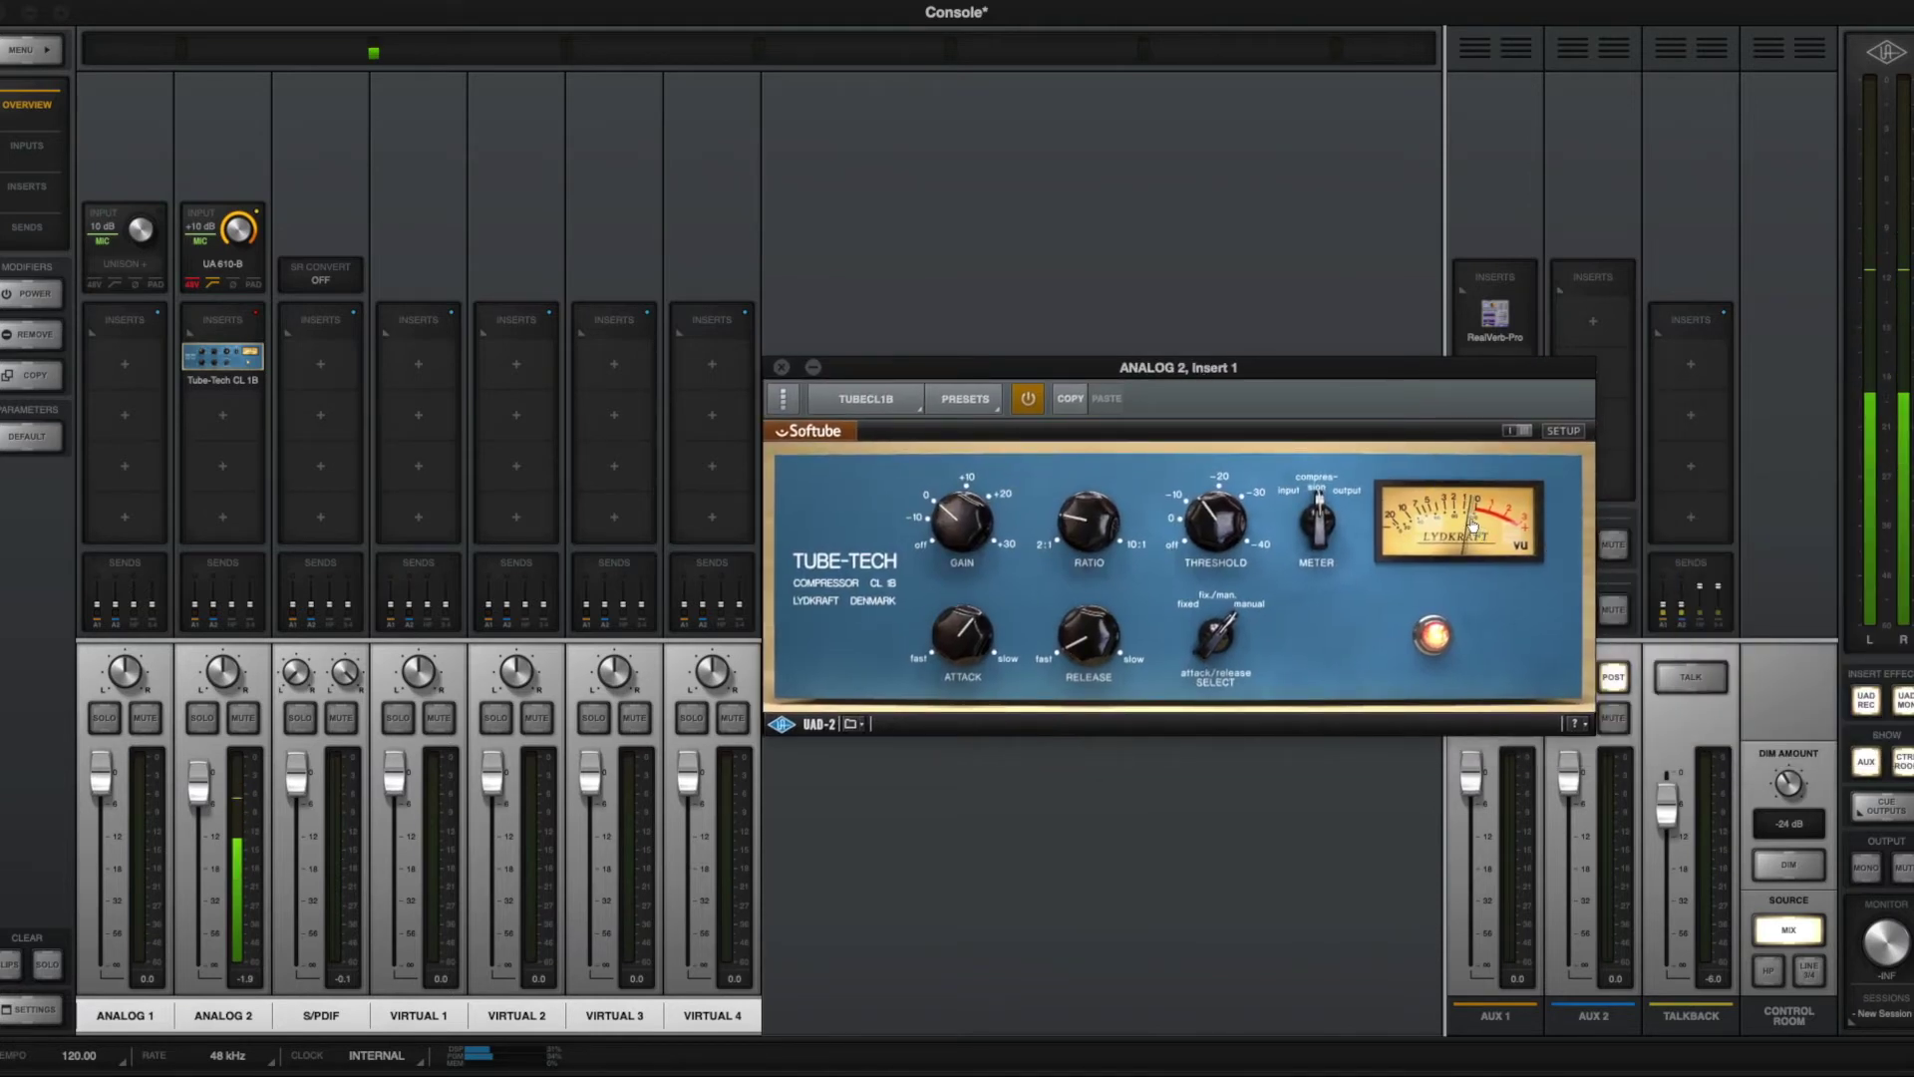
left_click(781, 368)
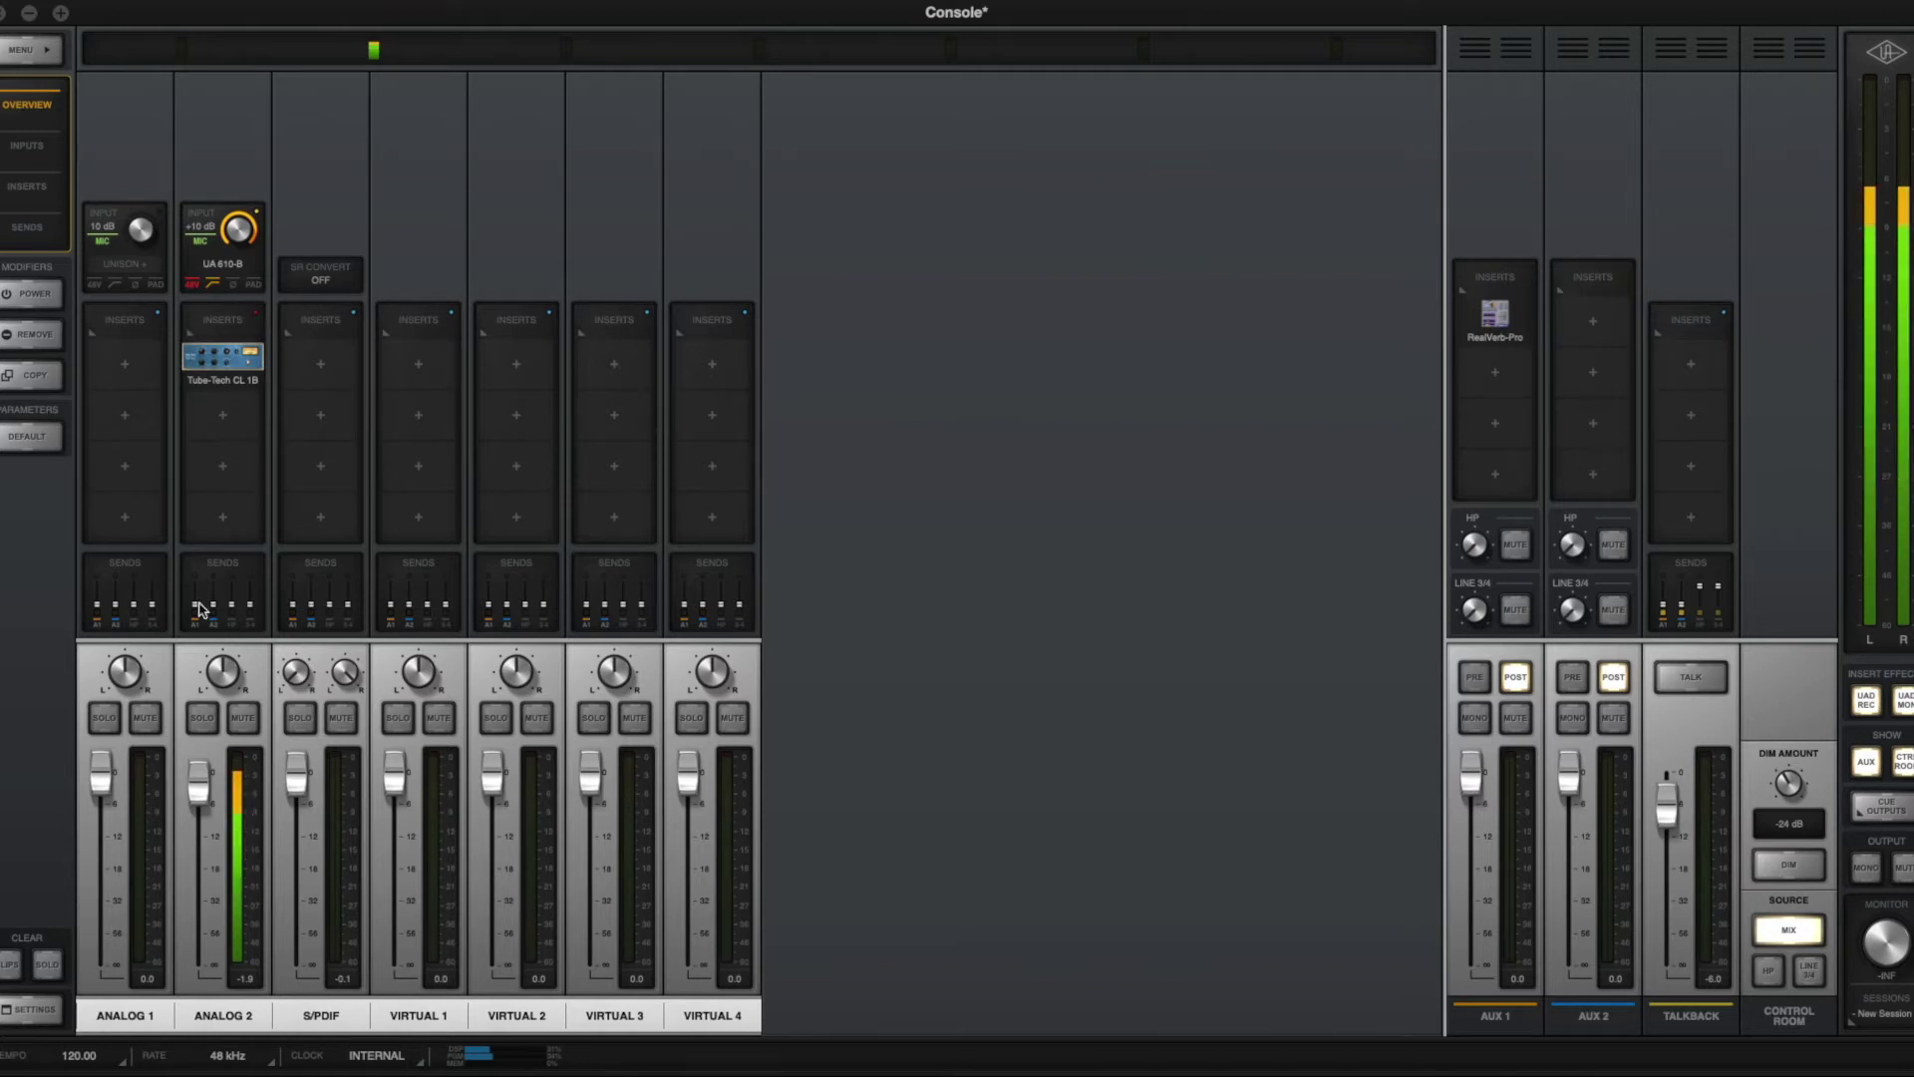
mouse_move(205, 404)
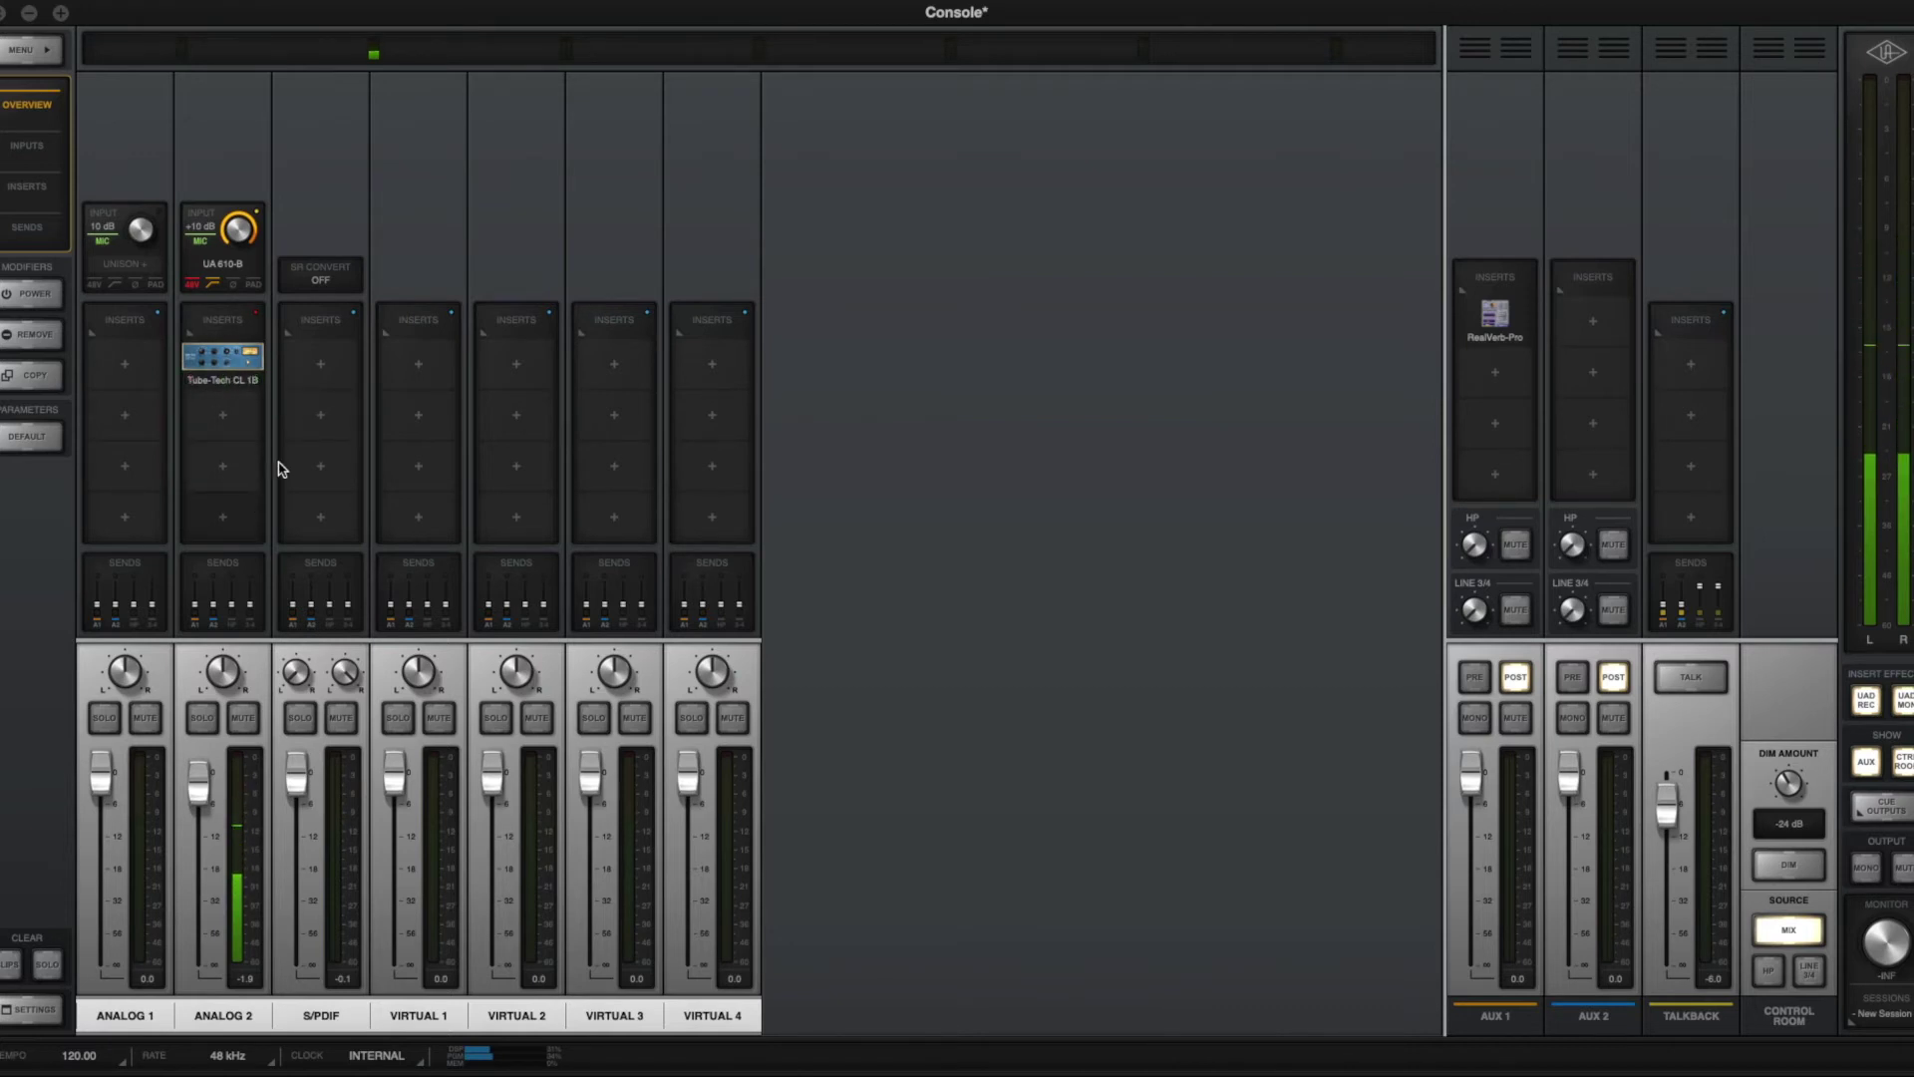
Step: Raise Analog 2's AUX 1 send to -10.9 dB and bring up RealVerb Pro on AUX 1
left_click(236, 605)
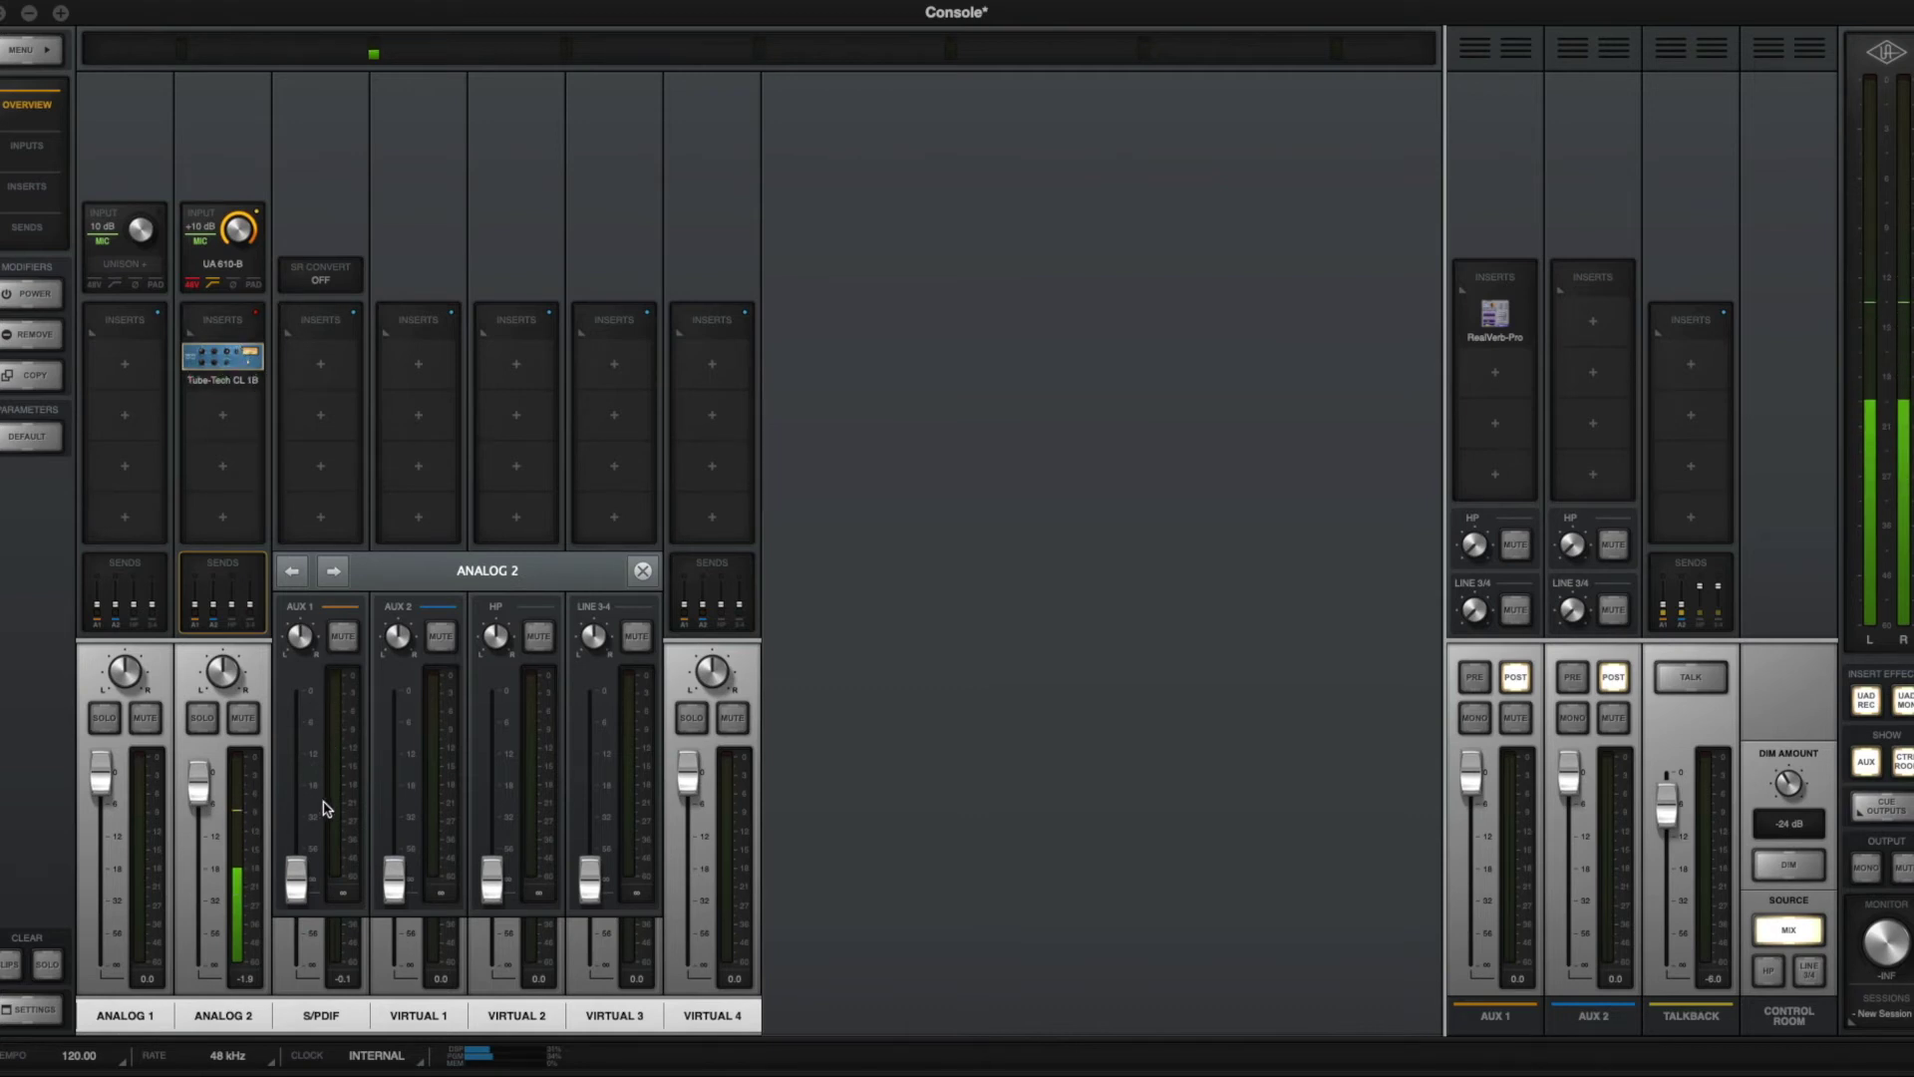
left_click_drag(296, 877, 296, 748)
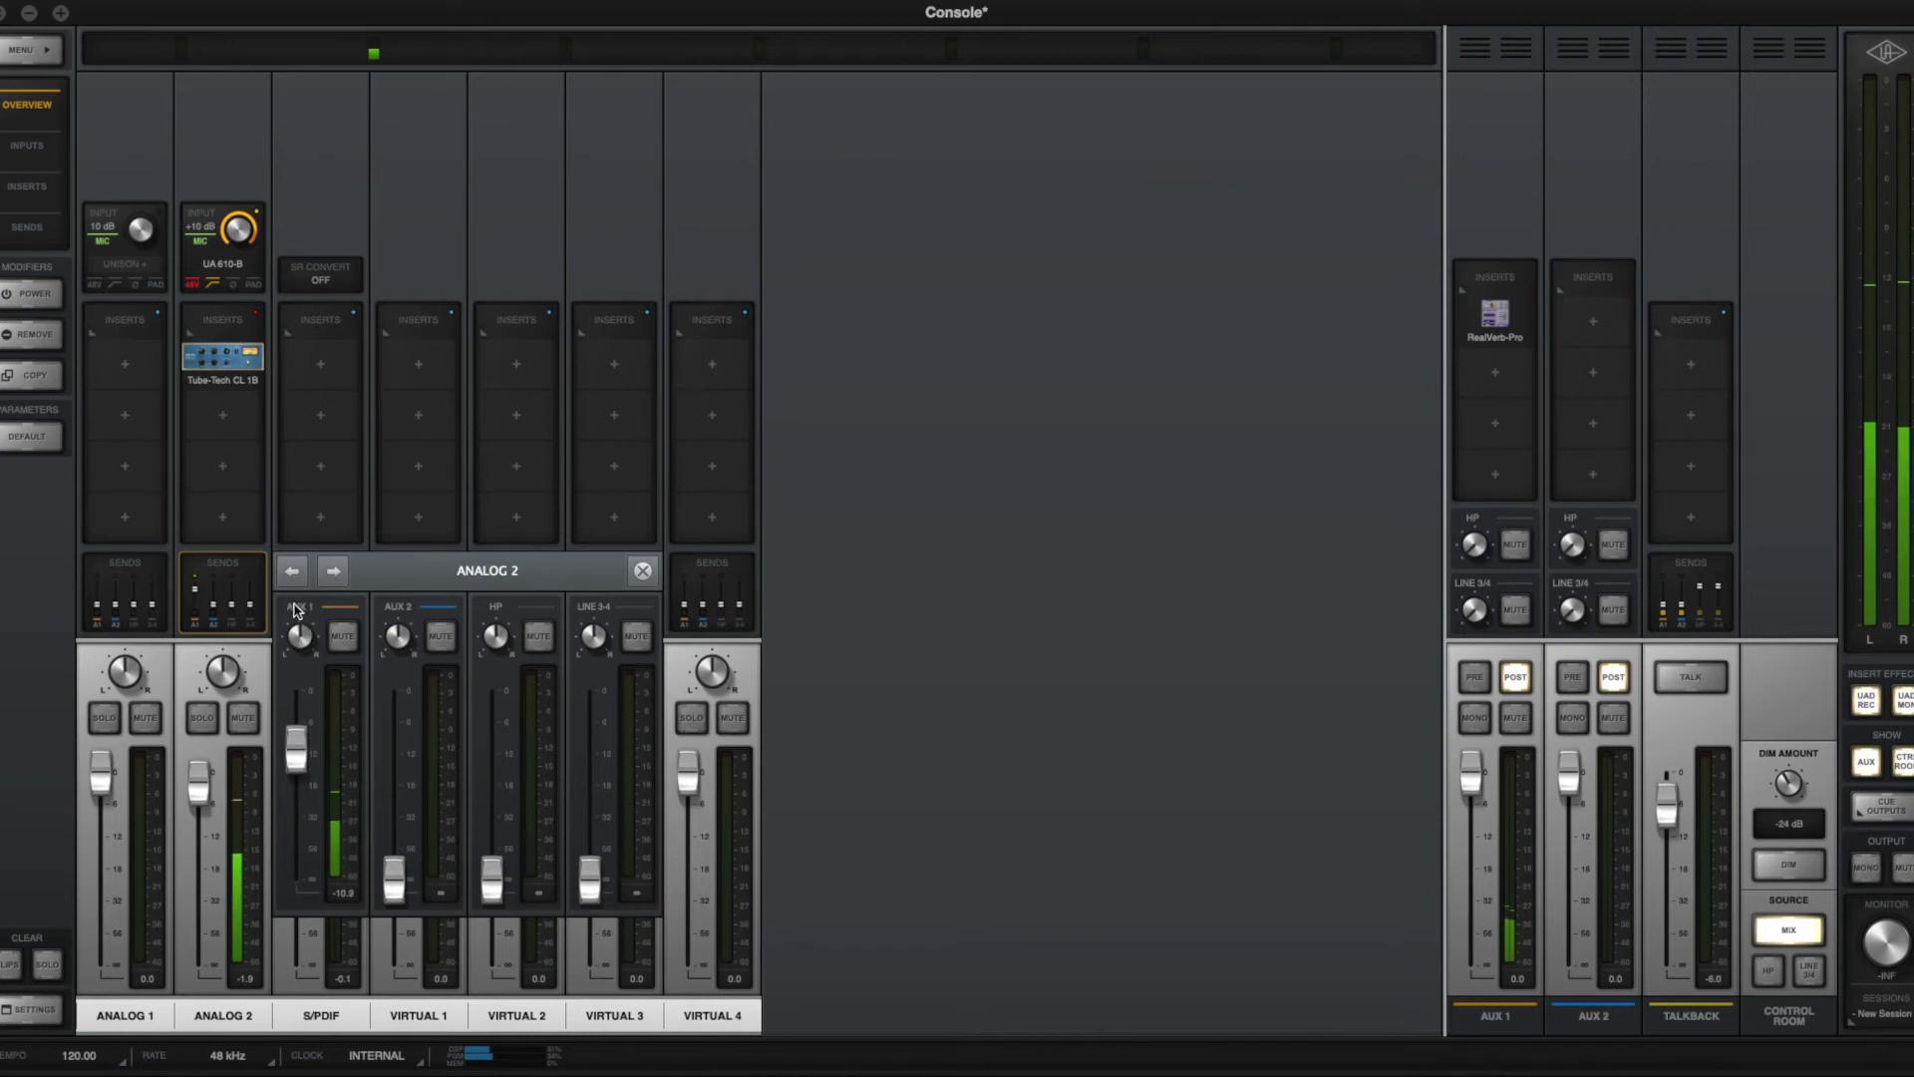
left_click(1494, 312)
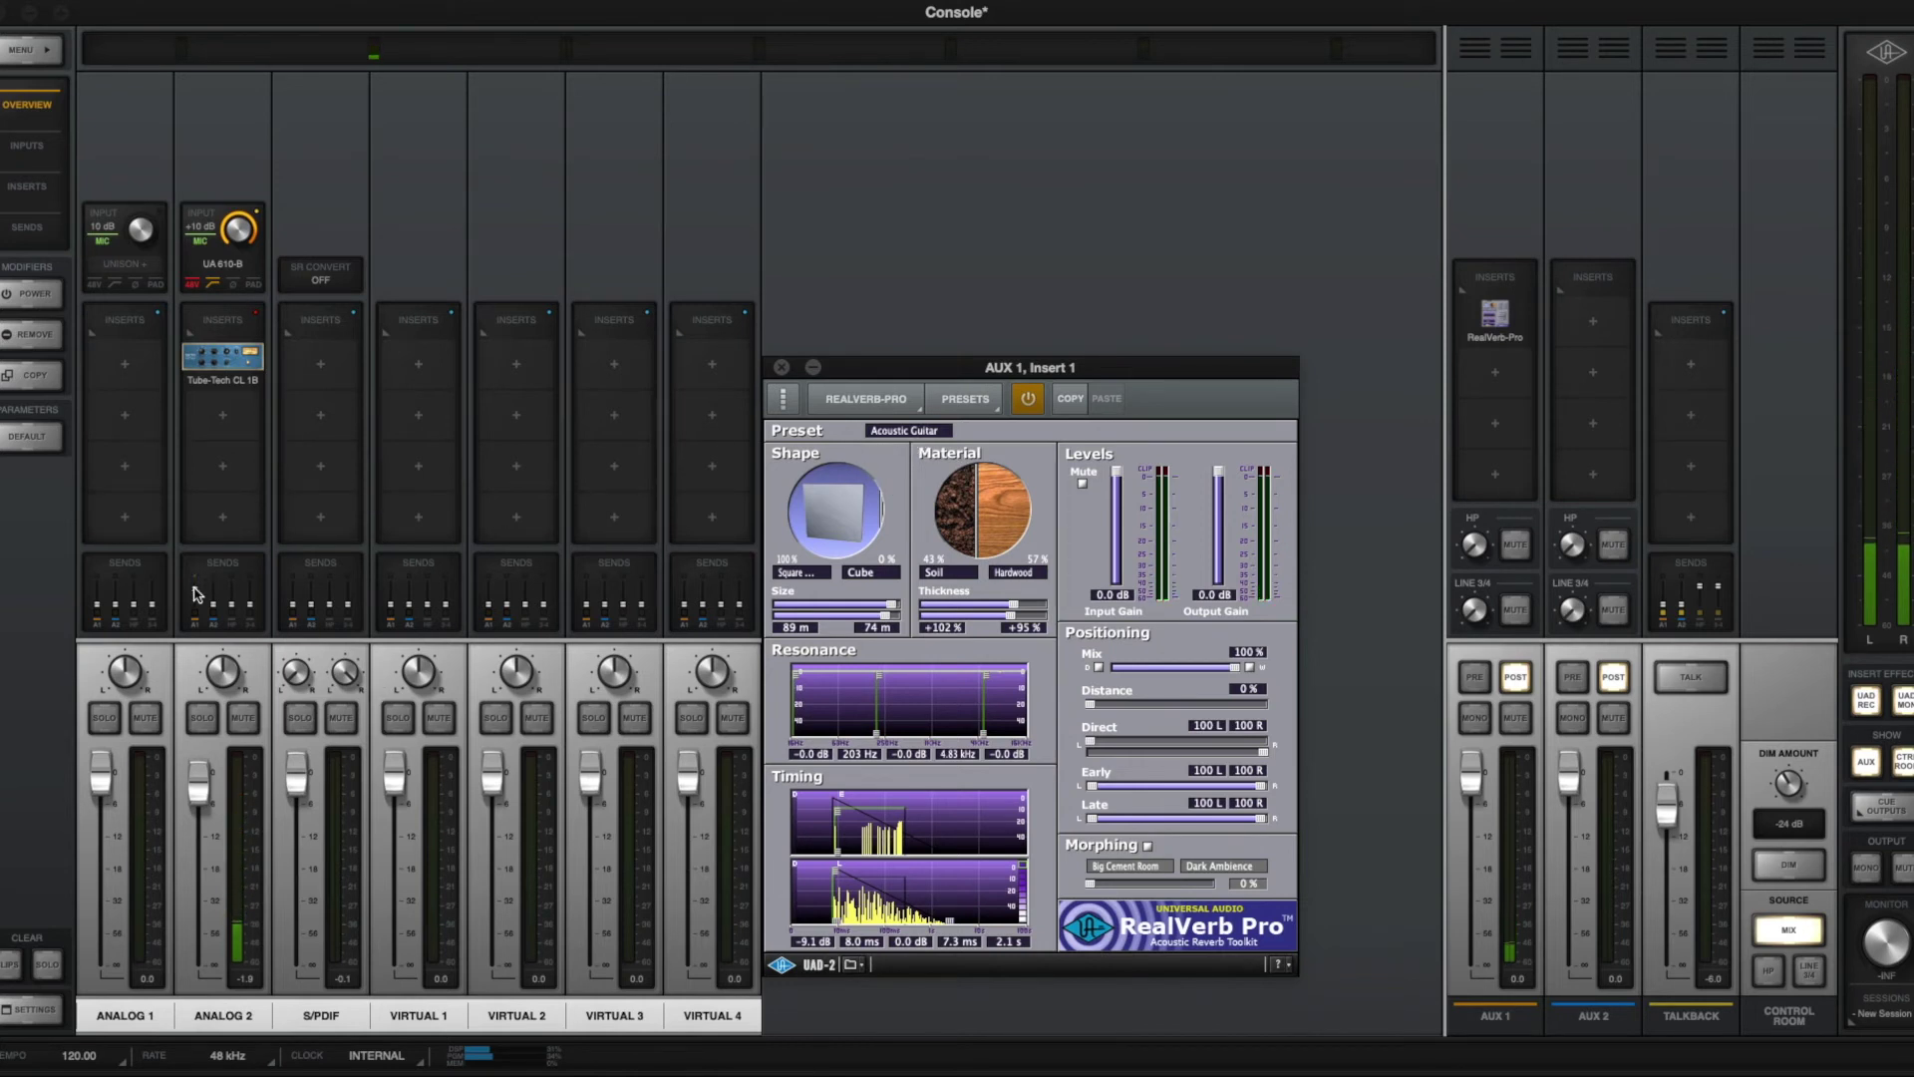
Step: Bring Analog 2's AUX 1 send down to minimum, then close the RealVerb Pro and sends windows
left_click(196, 595)
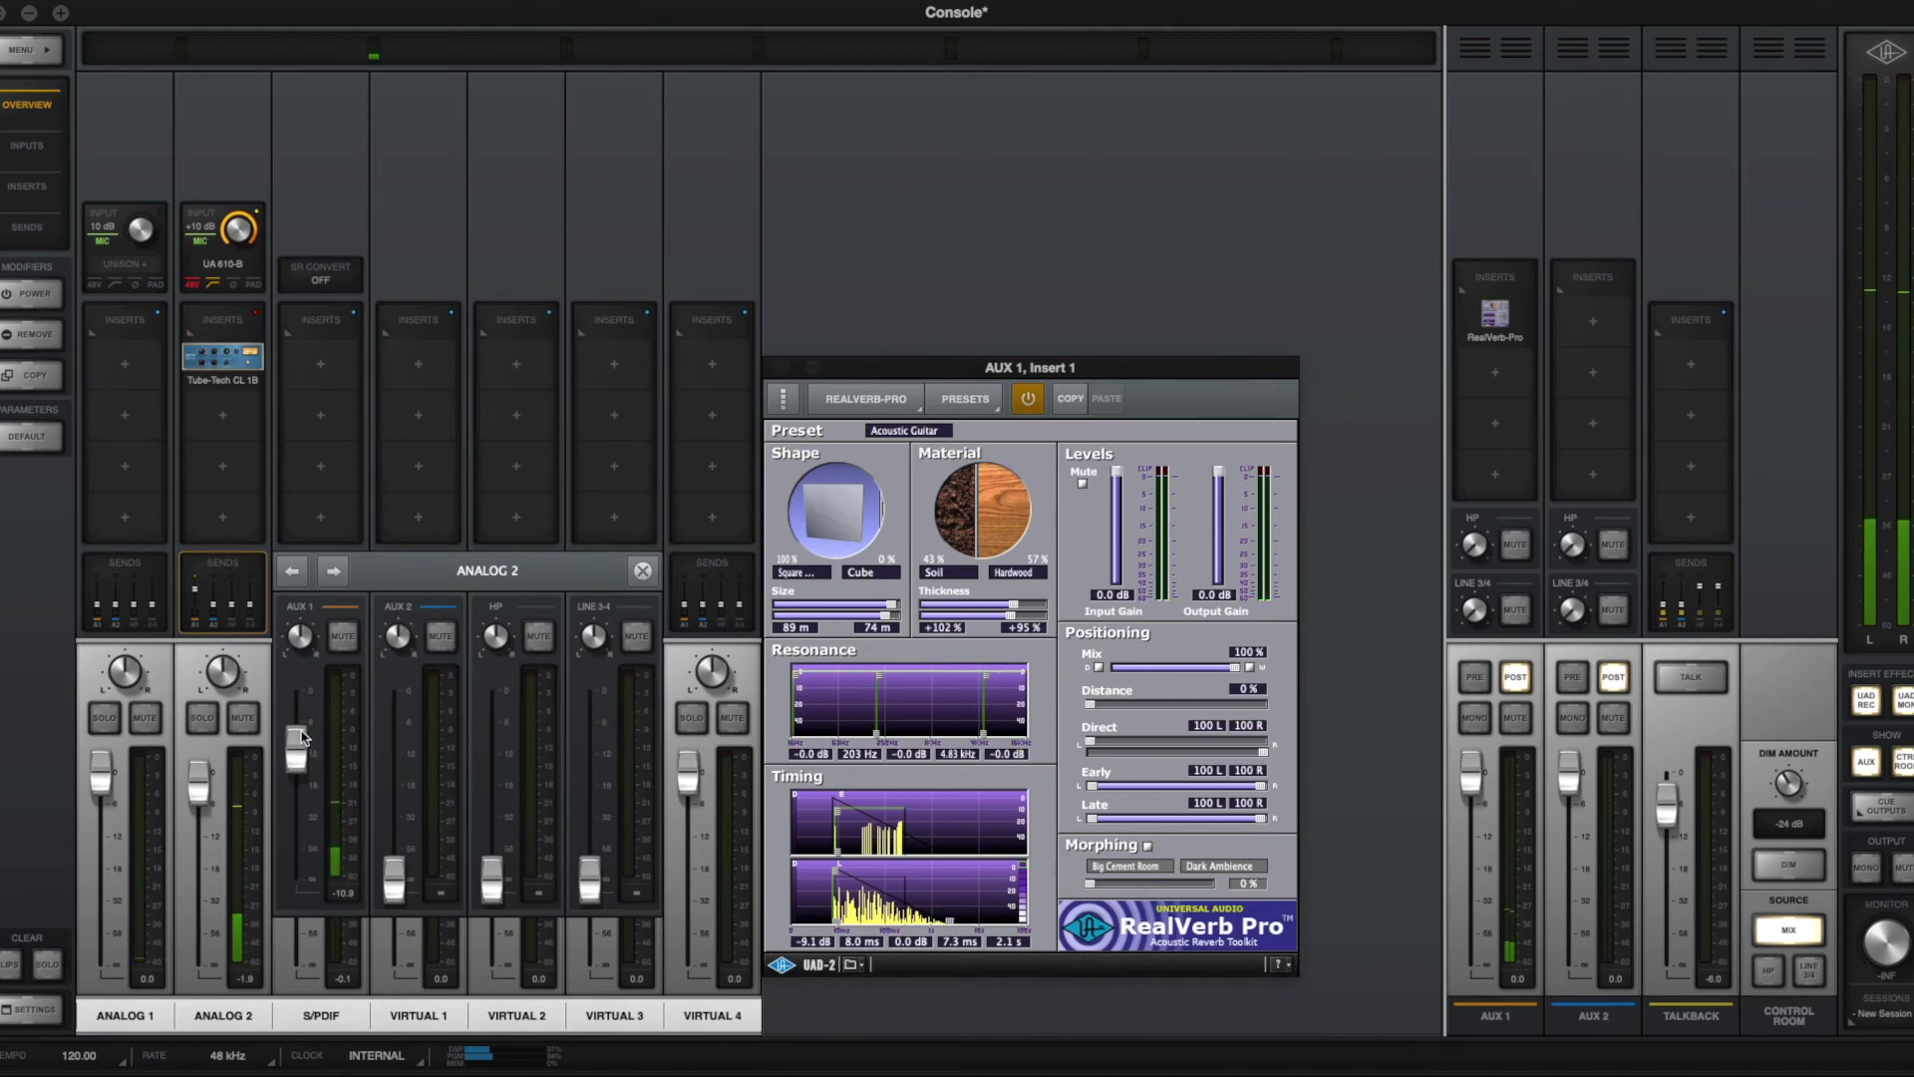
scroll(315, 770, "down", 8)
scroll(315, 770, "up", 5)
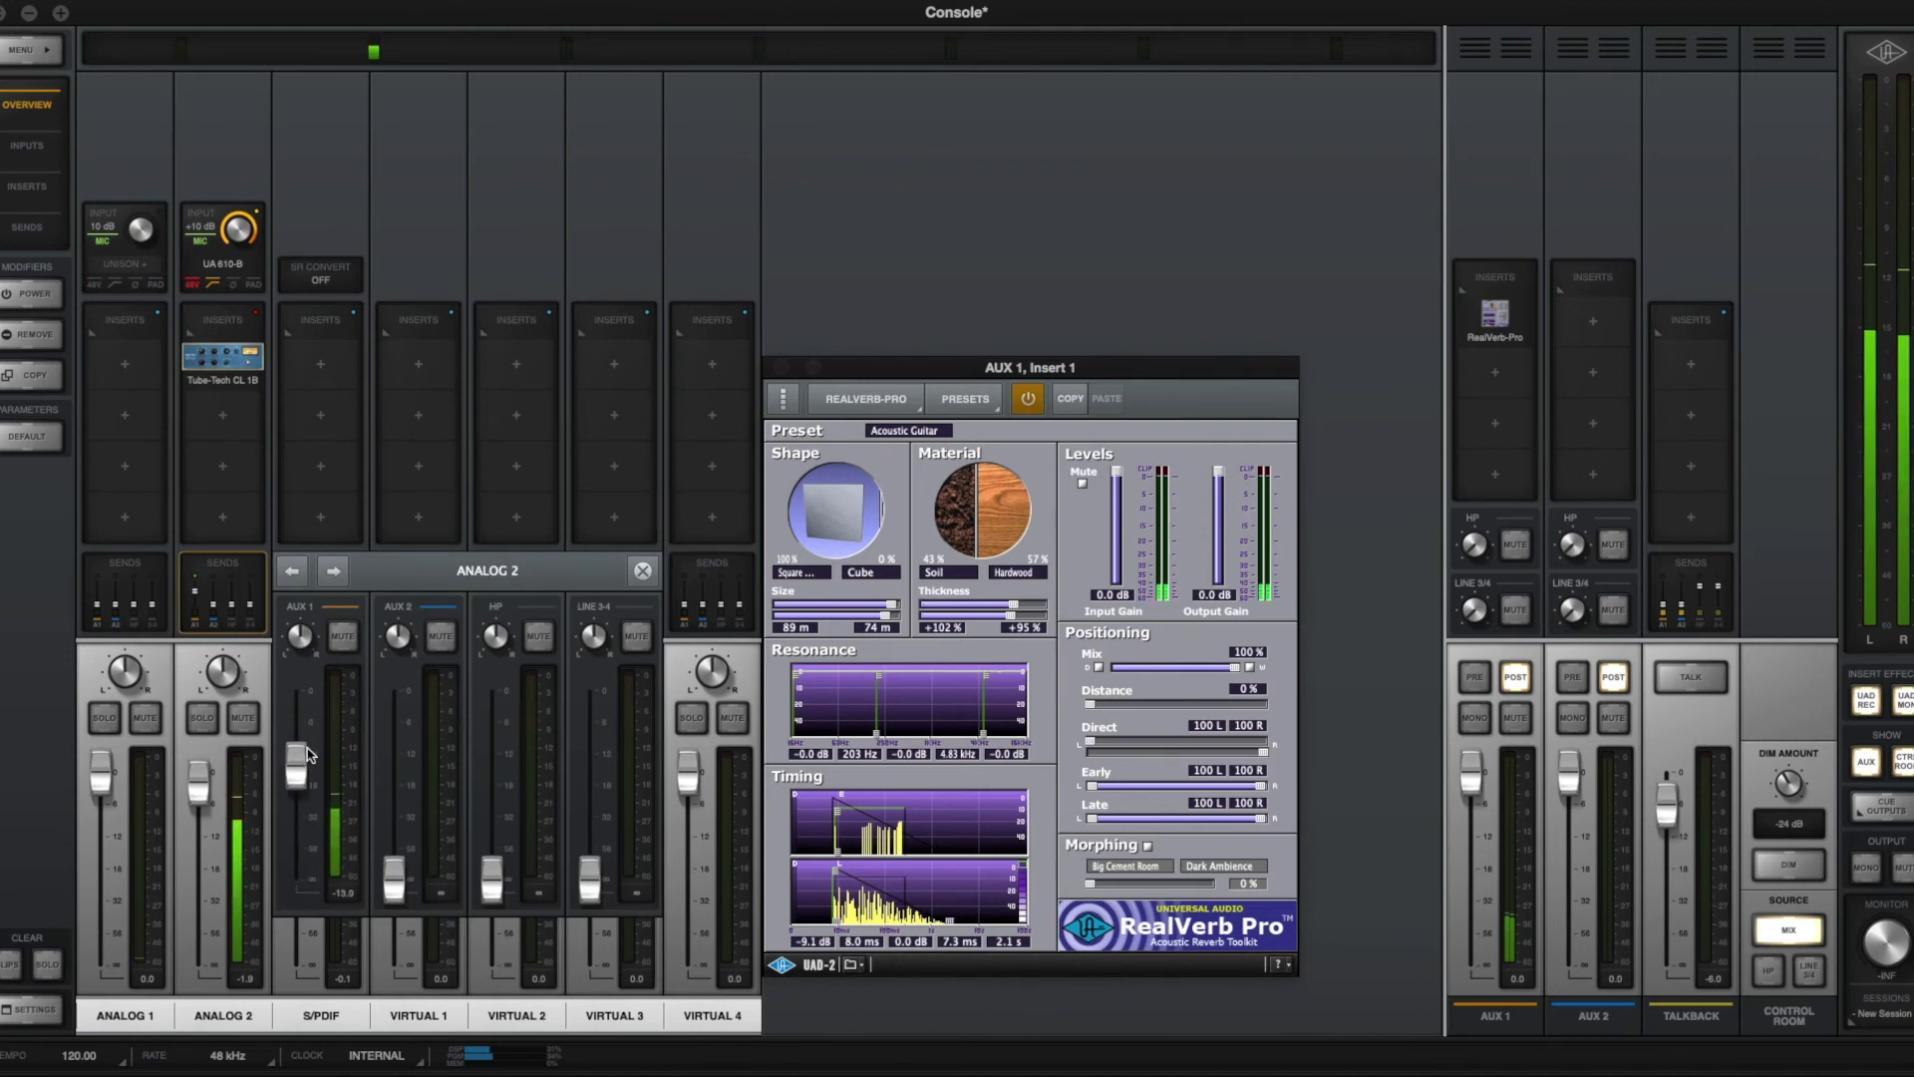
scroll(304, 782, "down", 6)
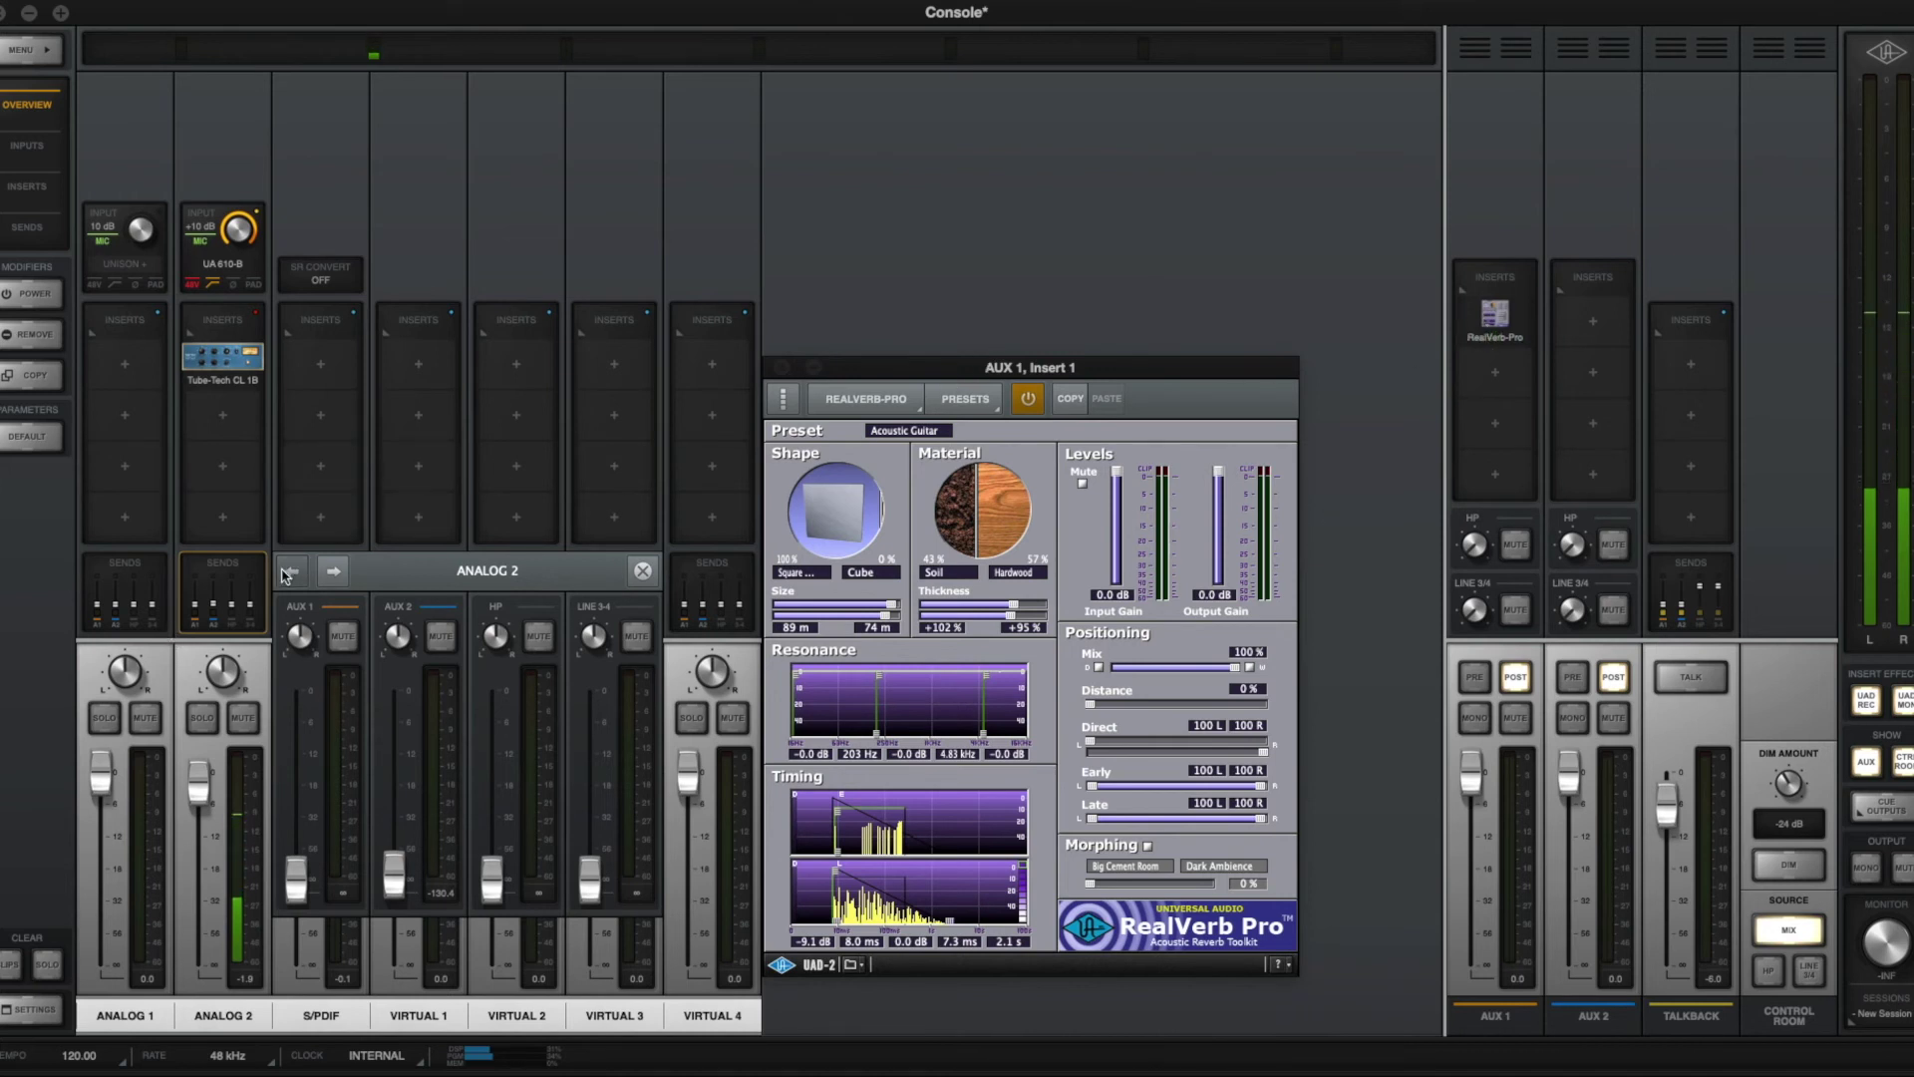
left_click(782, 367)
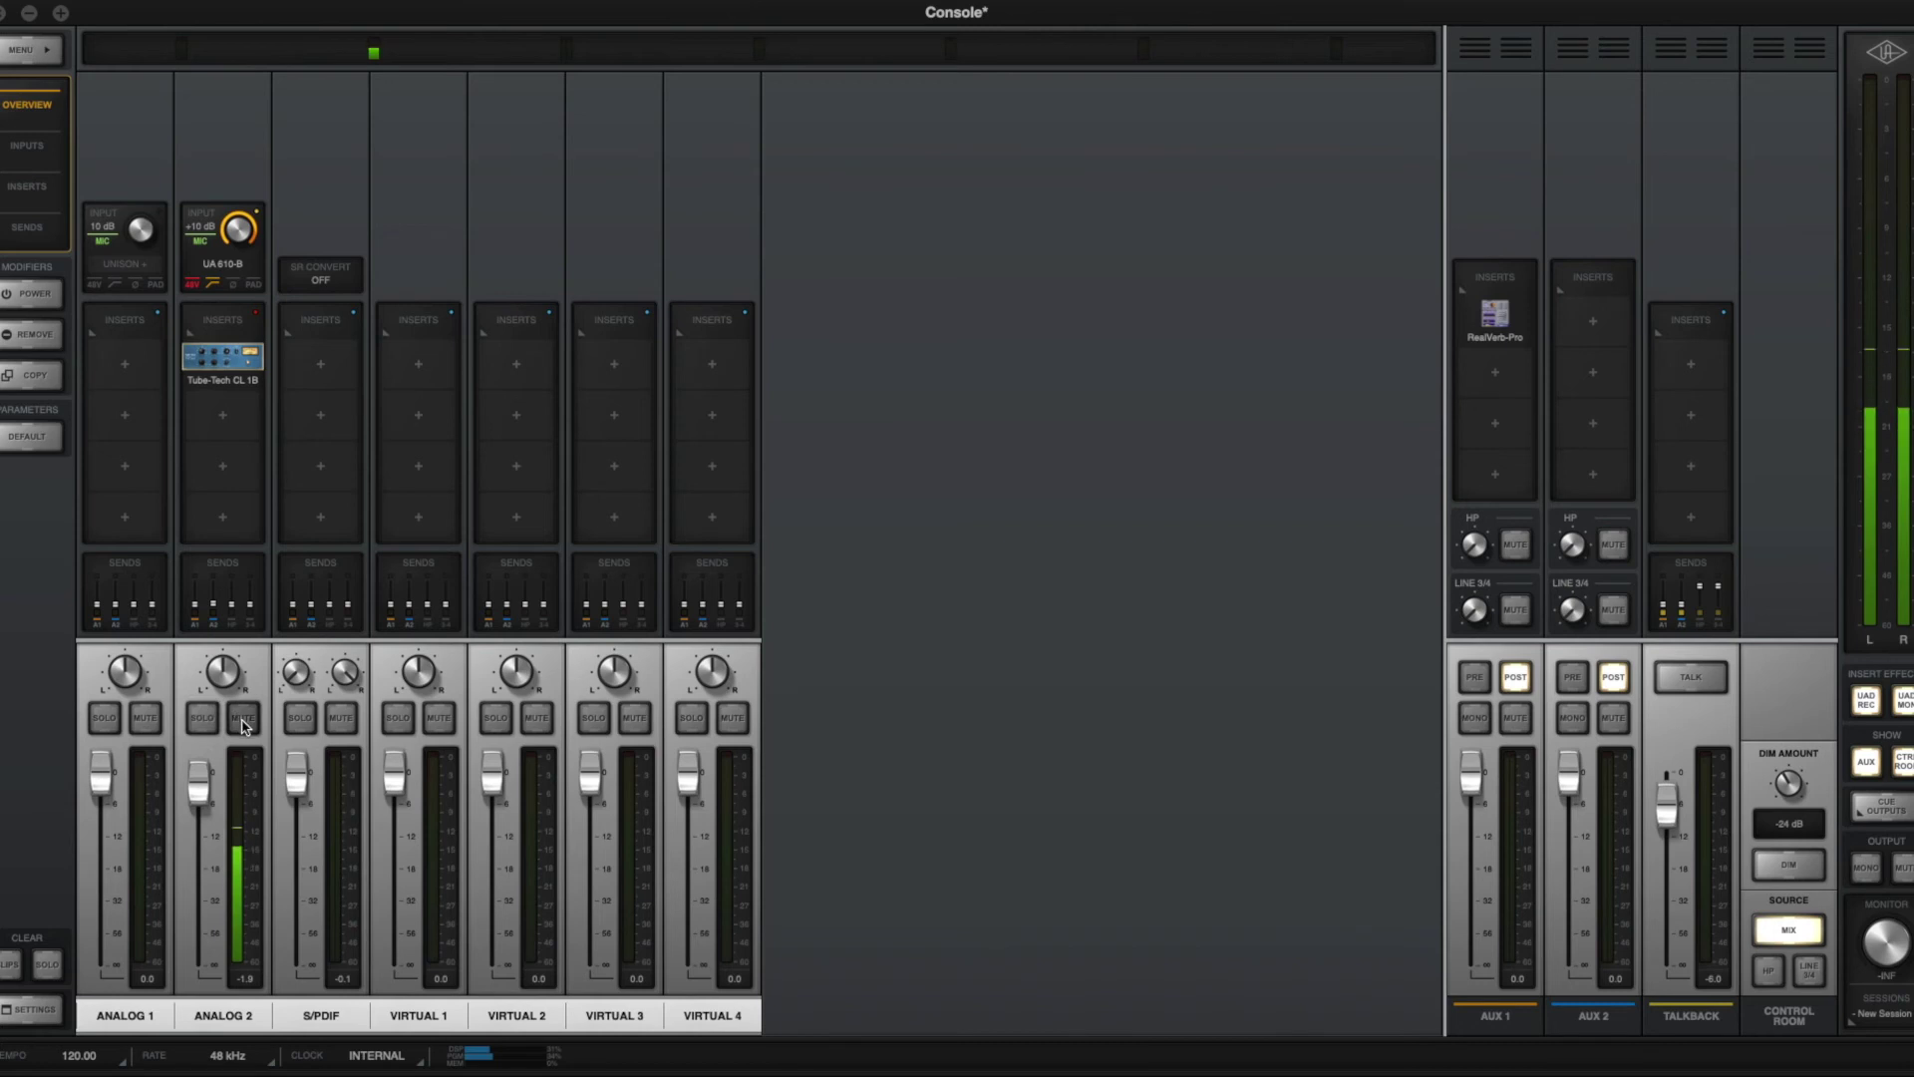
Step: Toggle Analog 2 mute off again, raise the monitor level to -62.0 dB, and briefly engage talkback
left_click(242, 718)
left_click(242, 718)
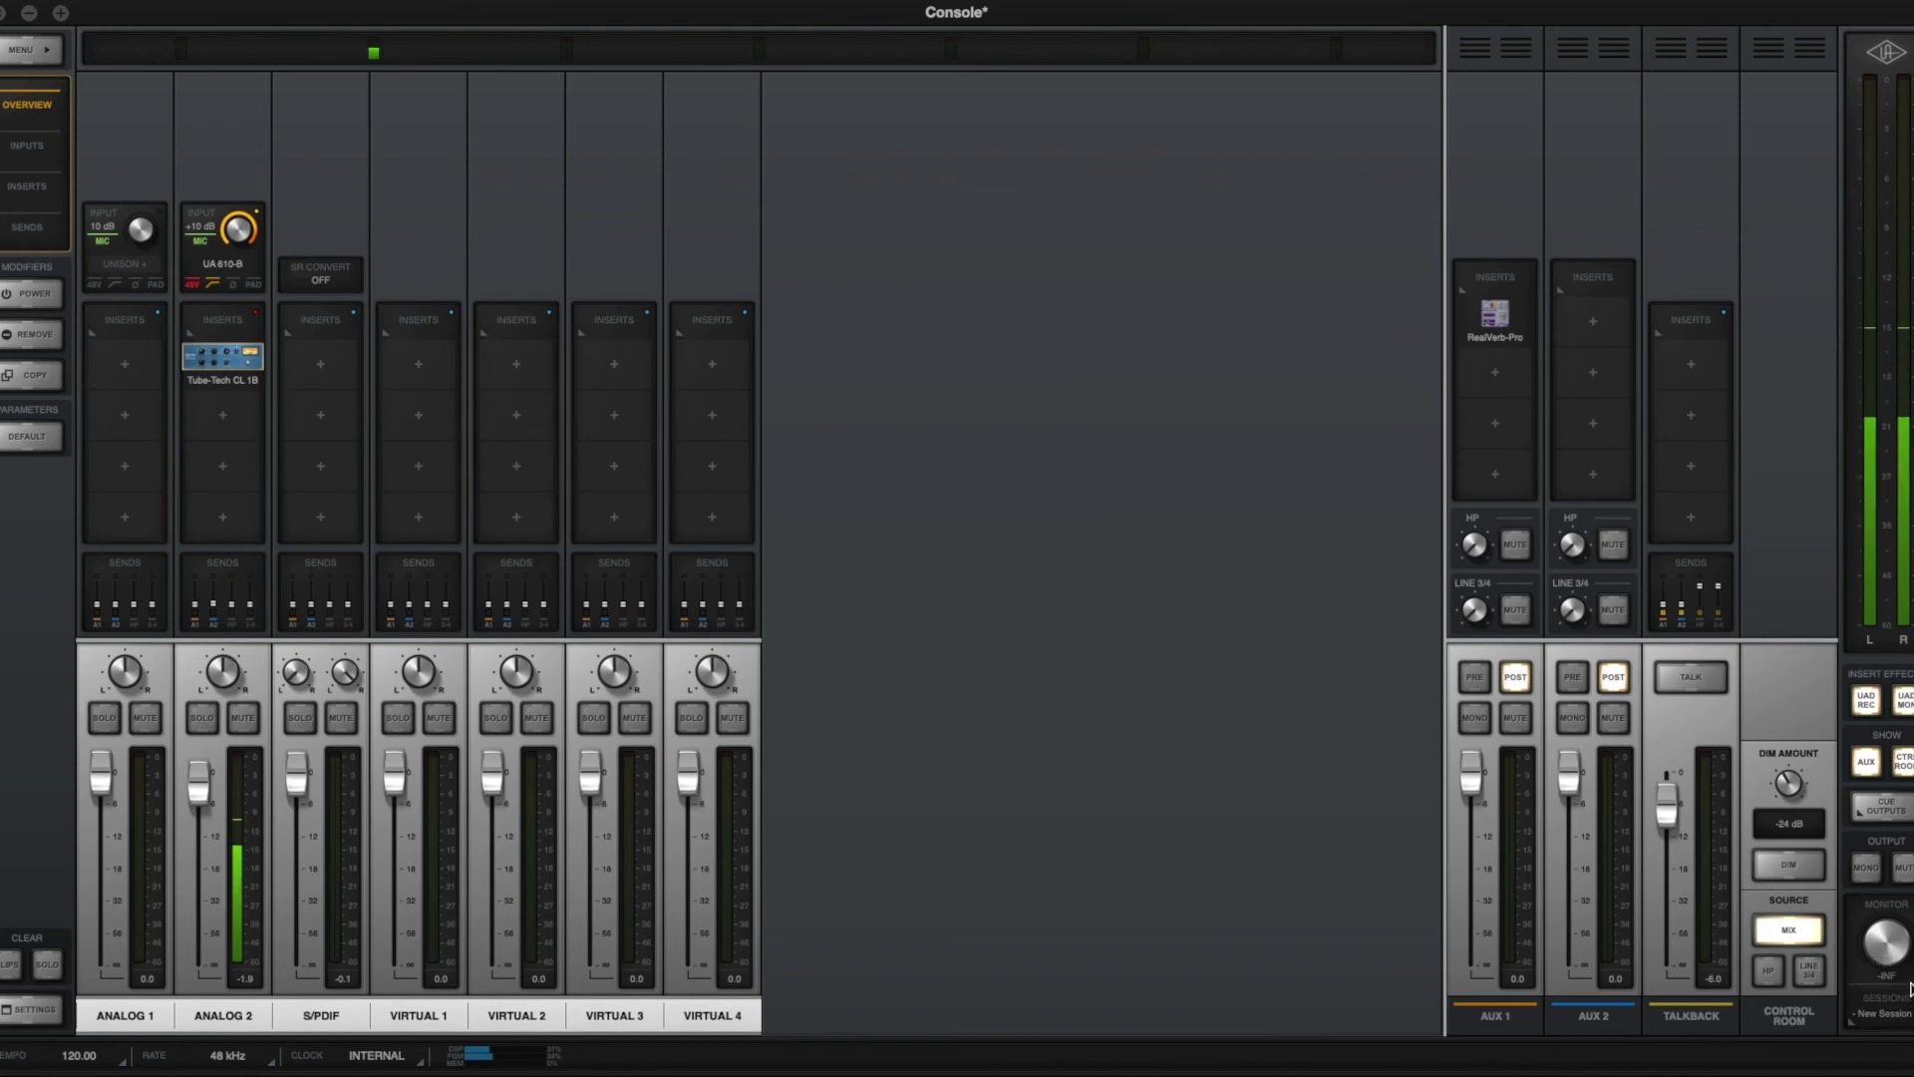
left_click_drag(1885, 969, 1894, 1029)
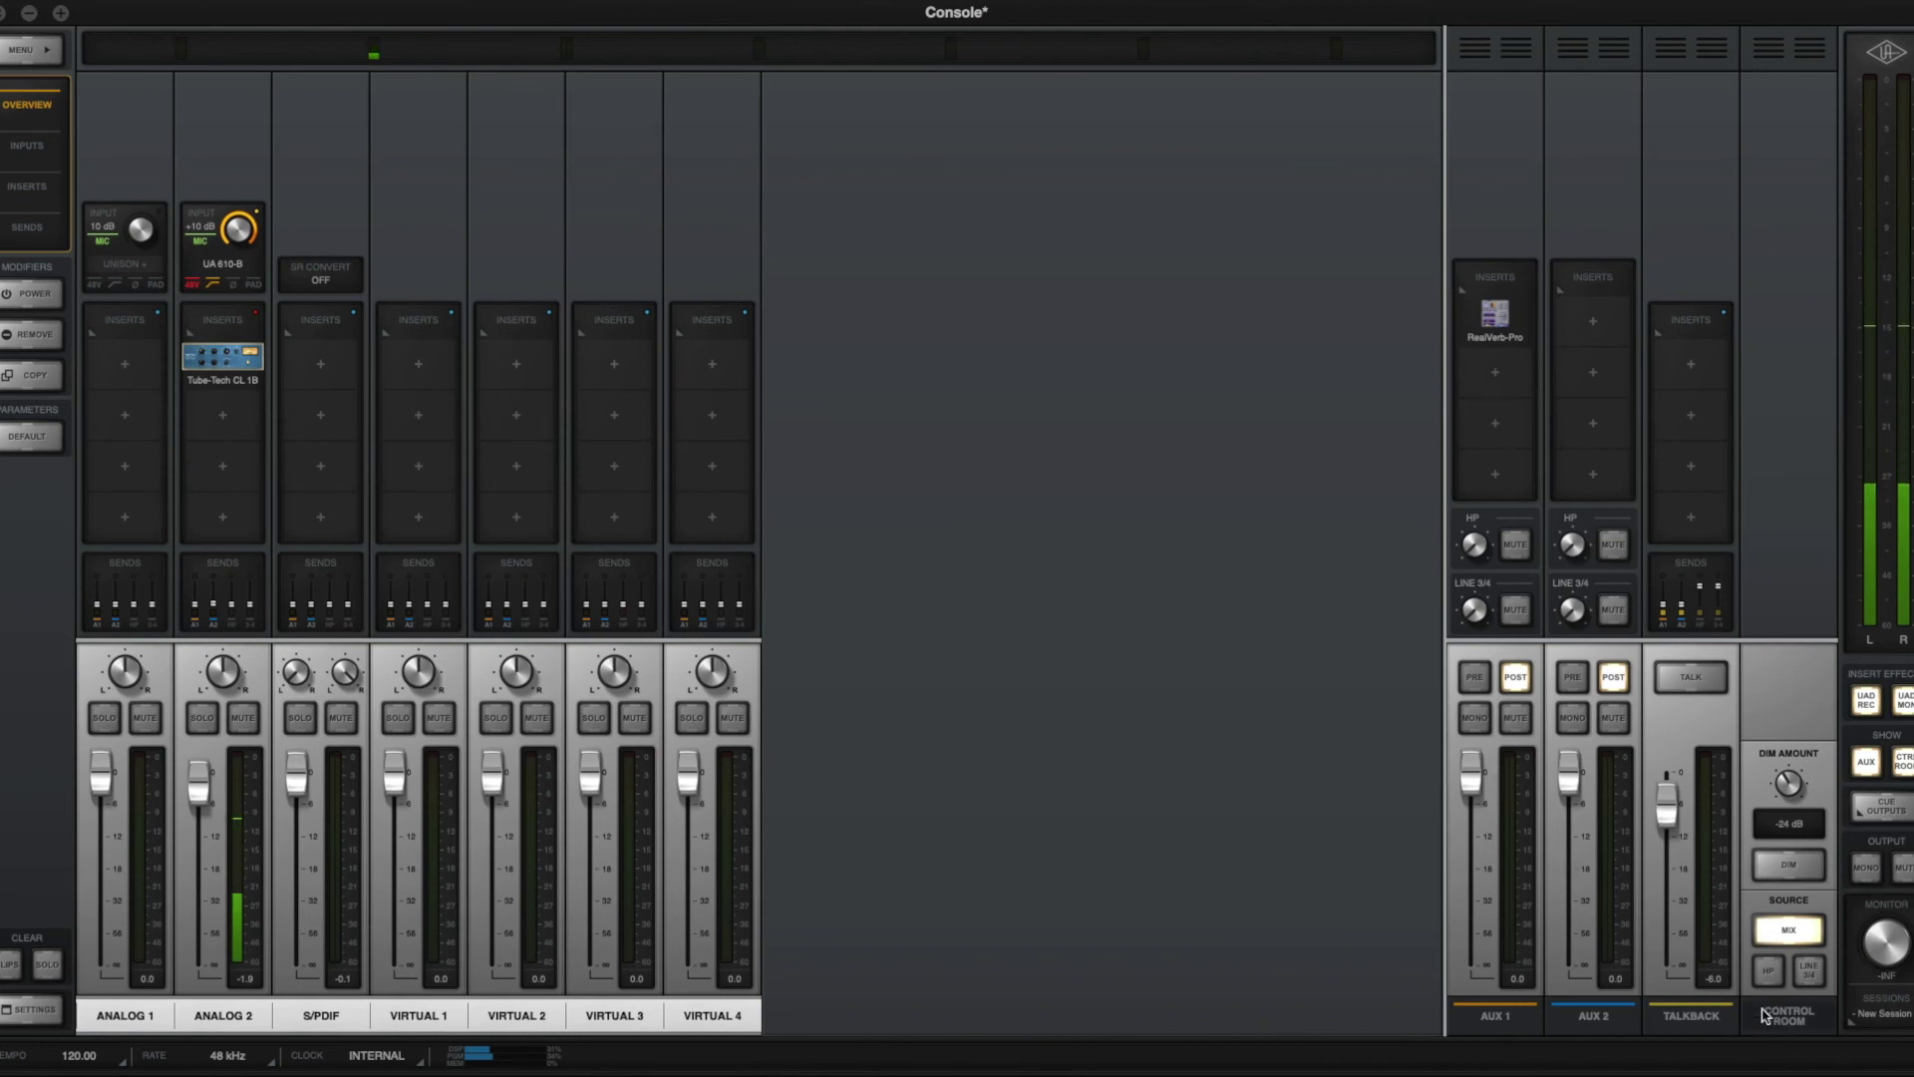
left_click(1699, 680)
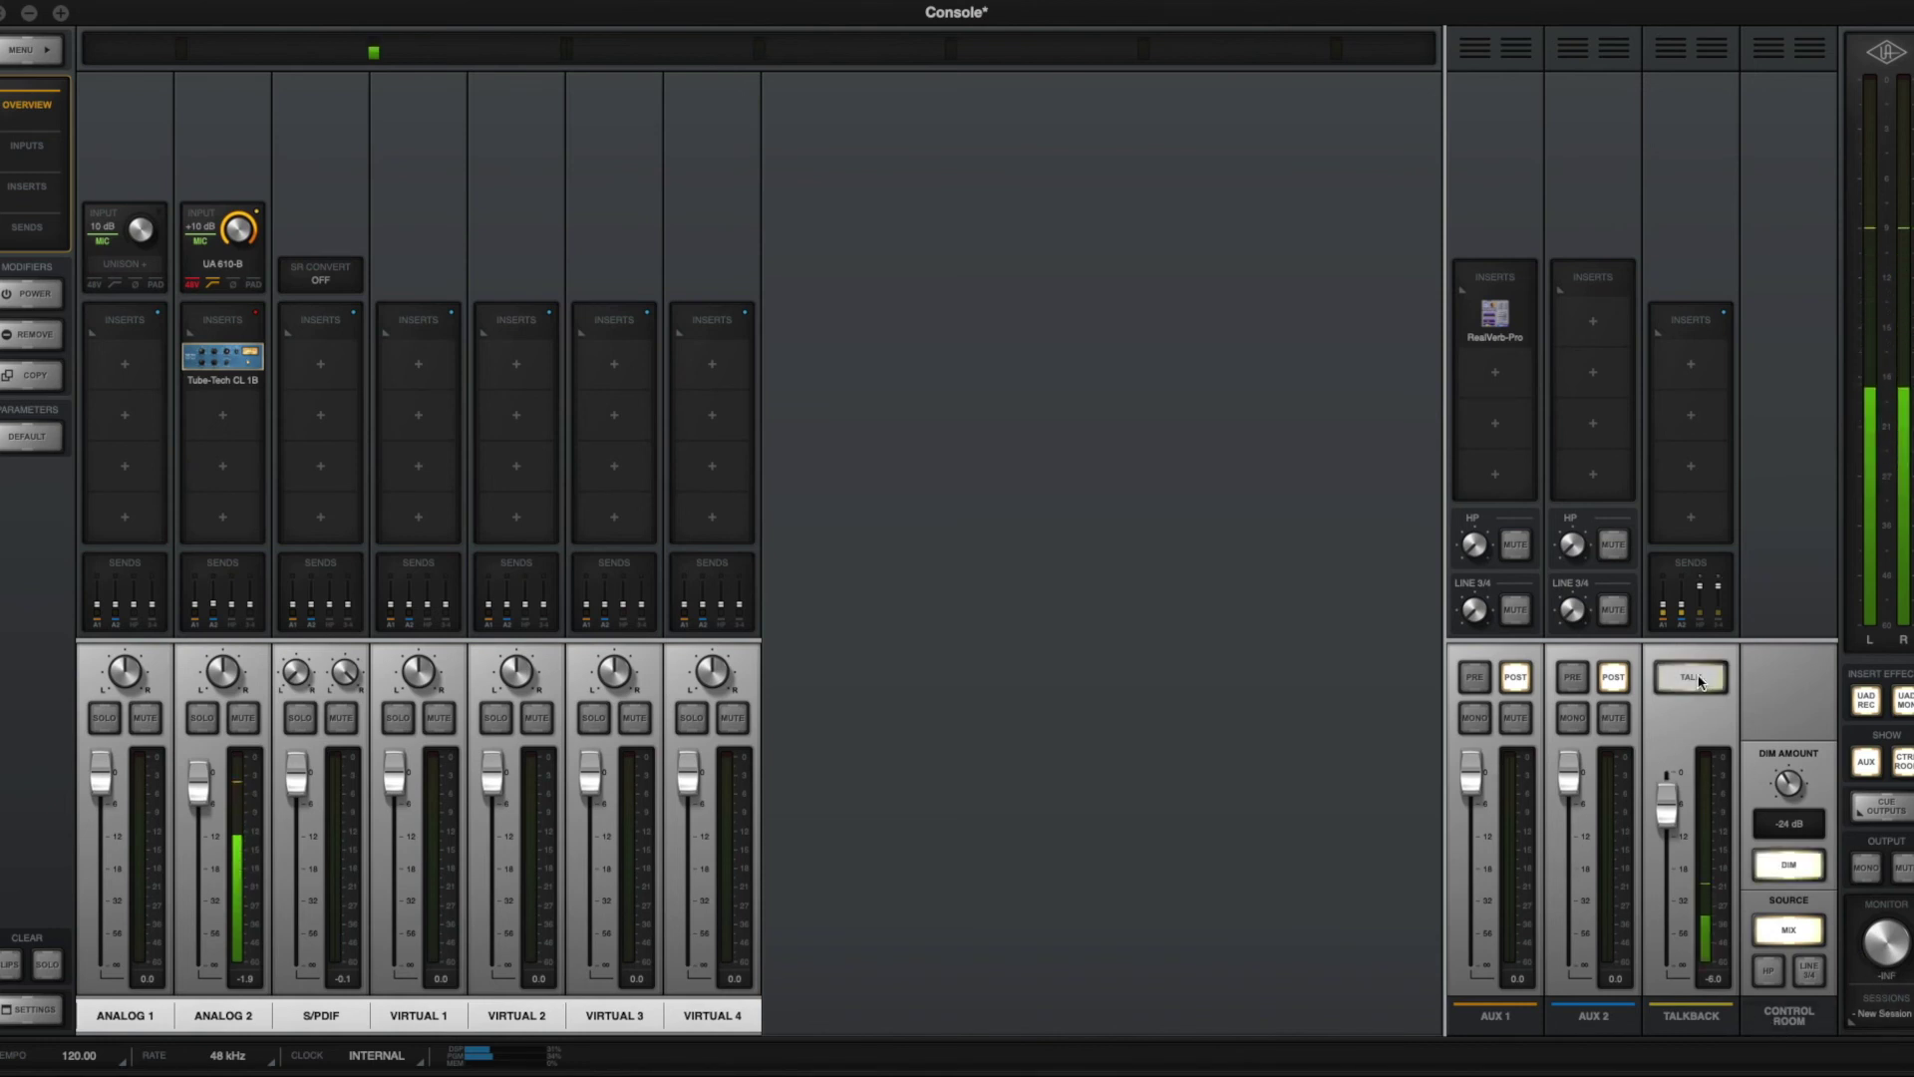
left_click(1699, 680)
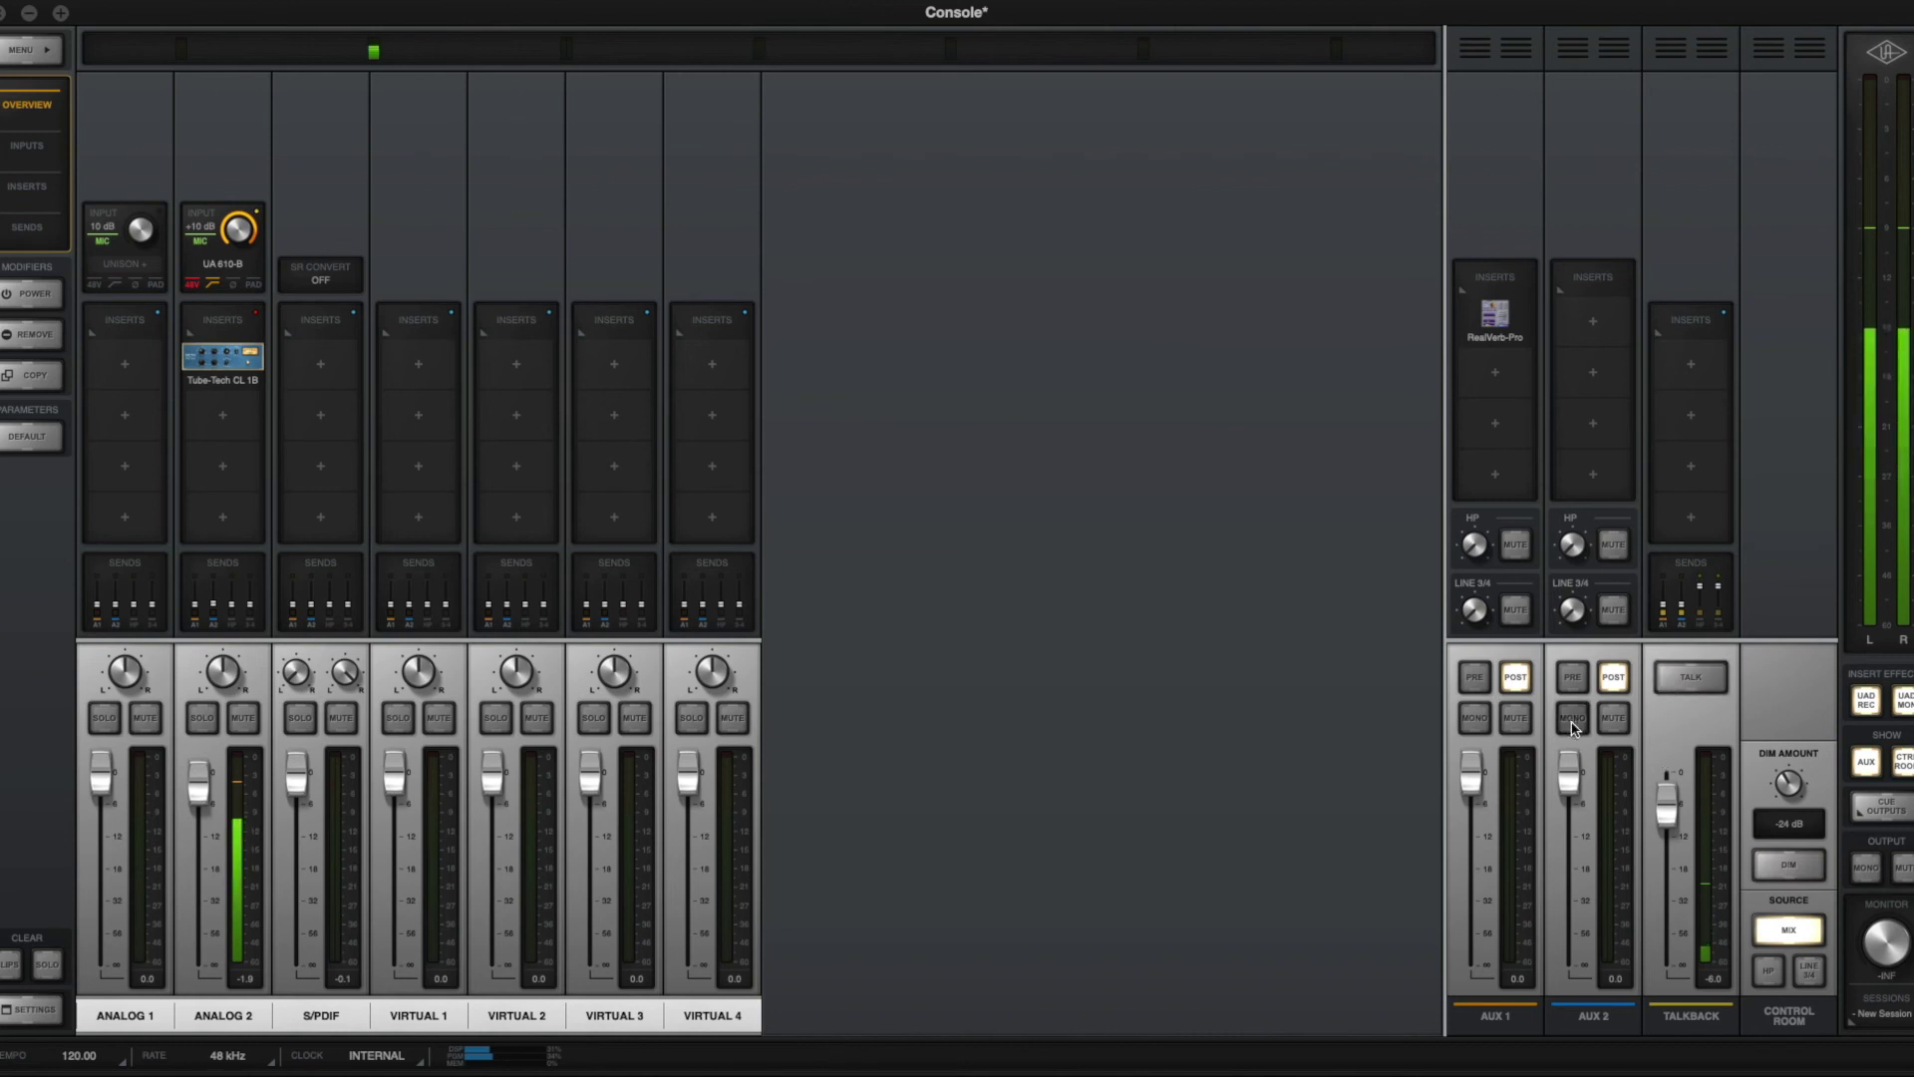